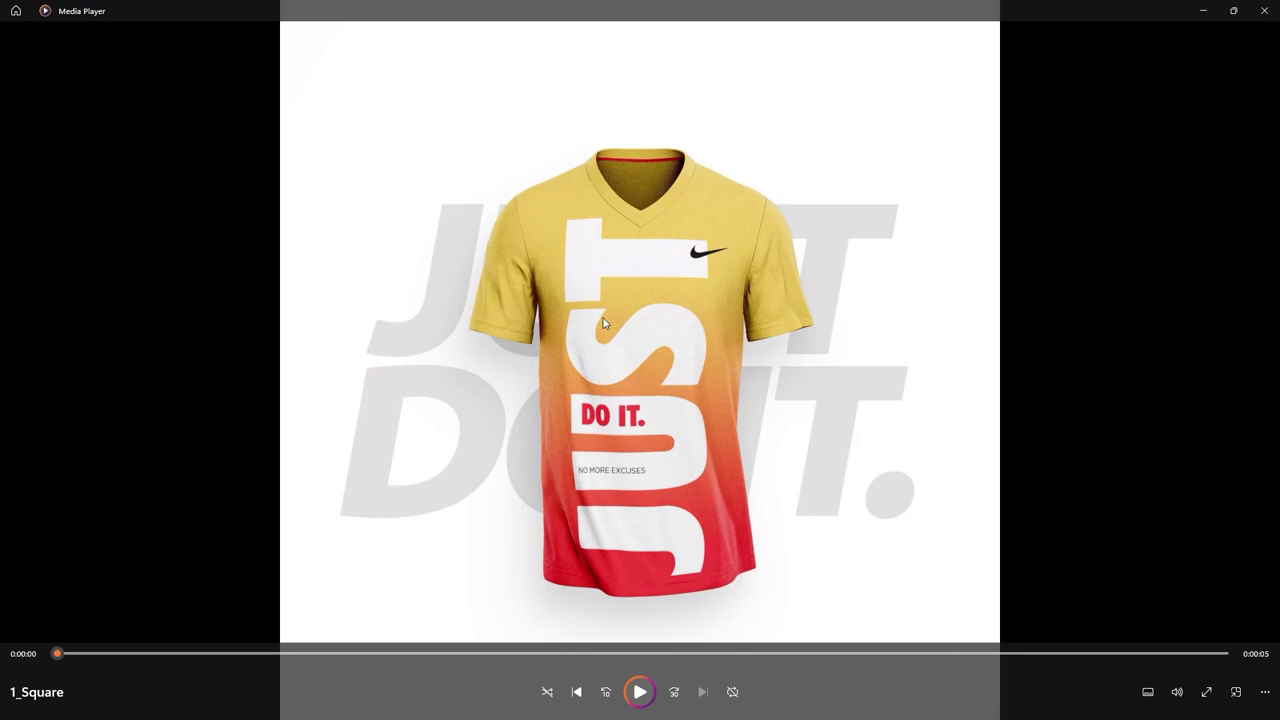
Switch from the video player to After Effects, open the 1_HD composition and preview its animation
left_click(1202, 12)
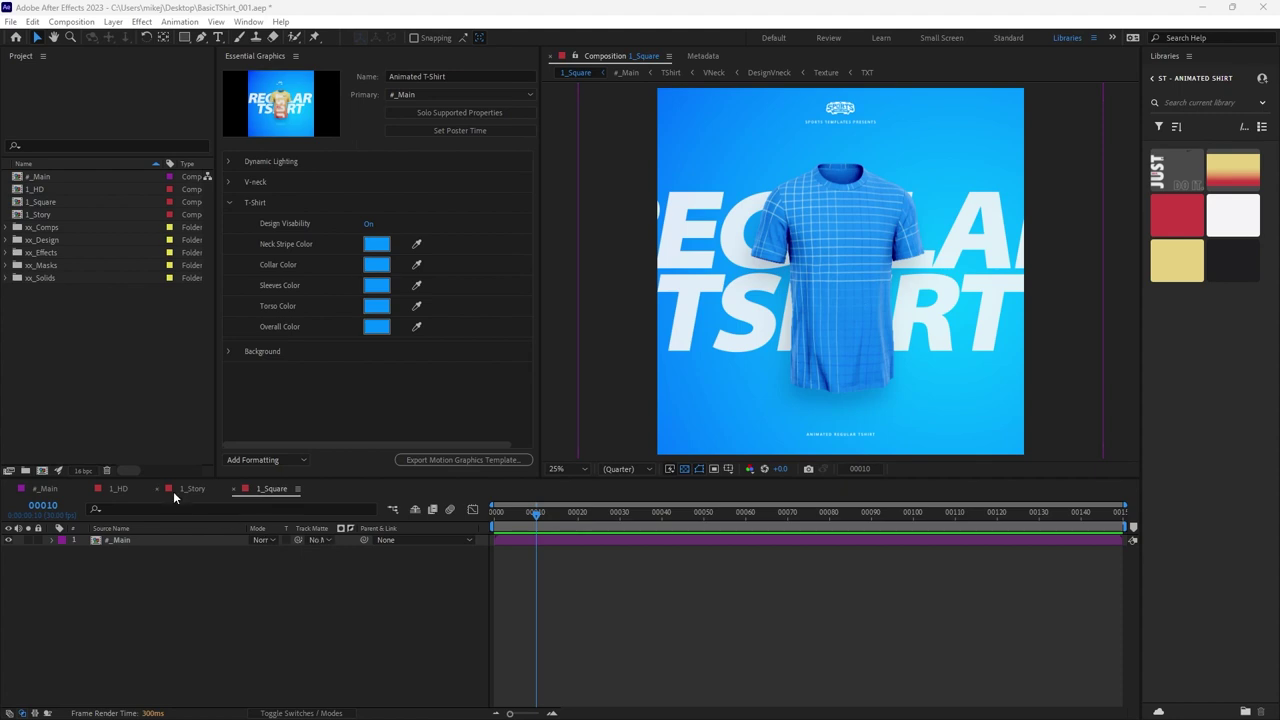
left_click(118, 489)
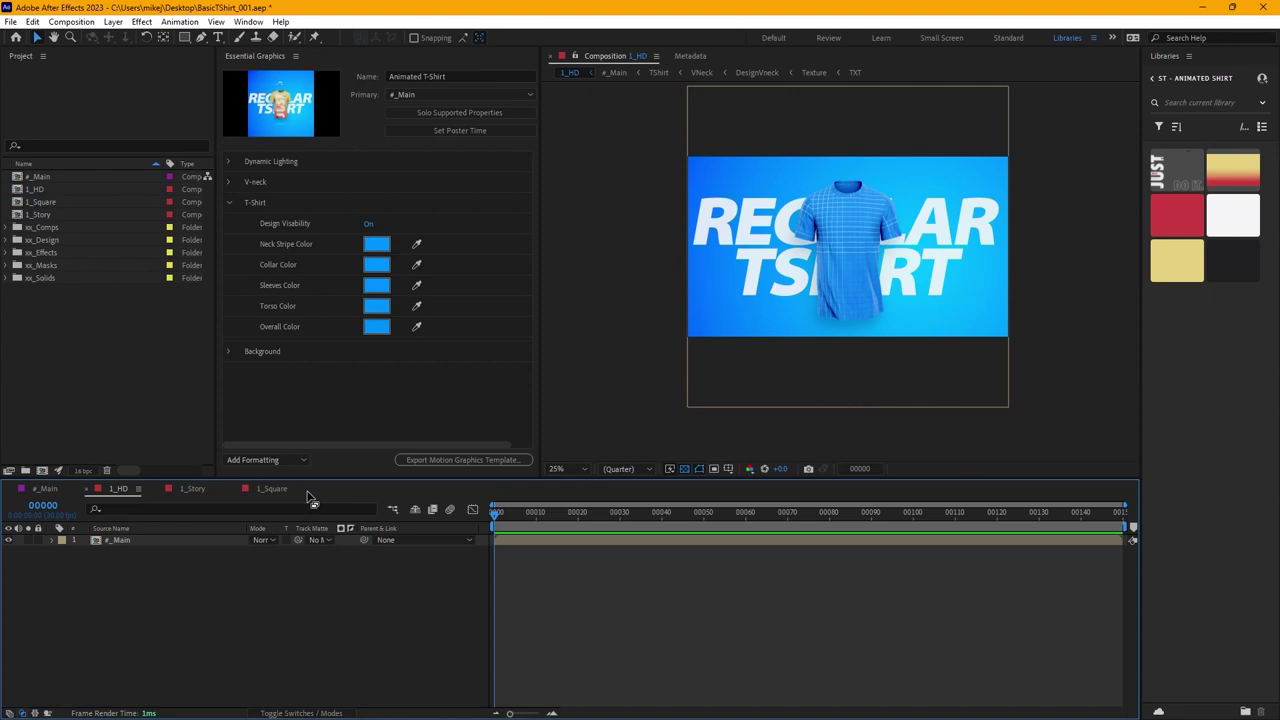
key("space")
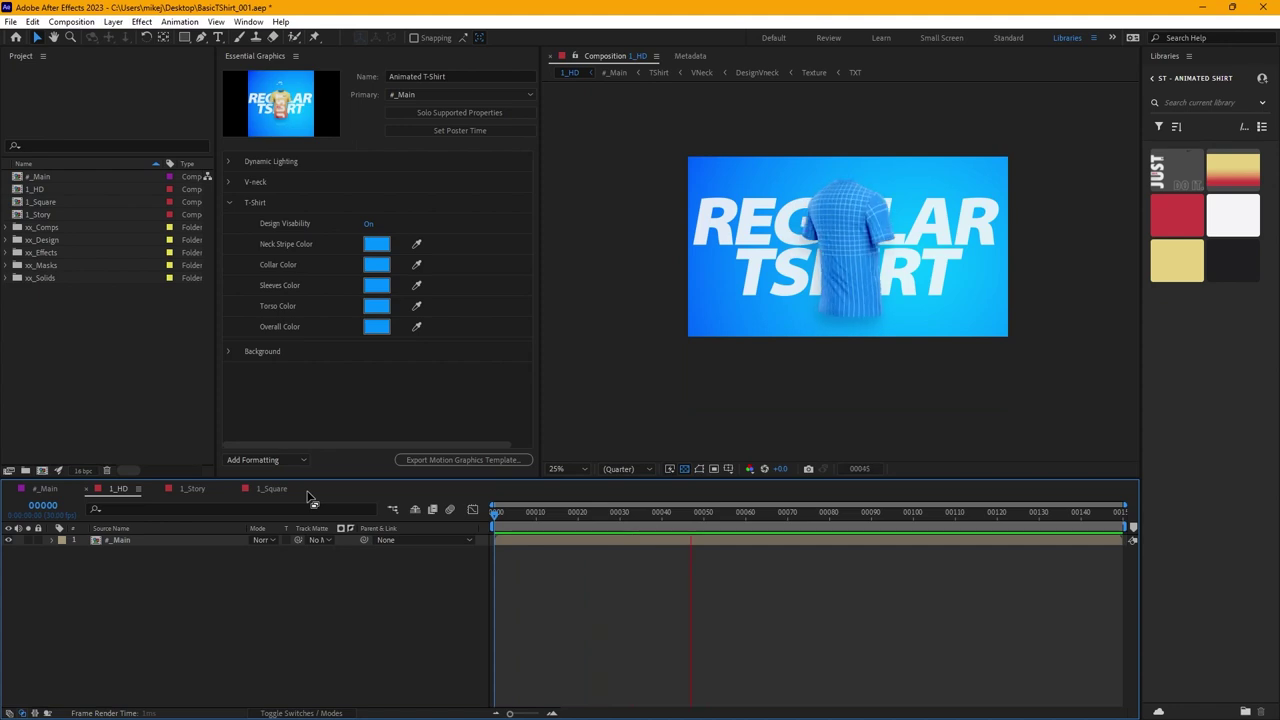
left_click(677, 422)
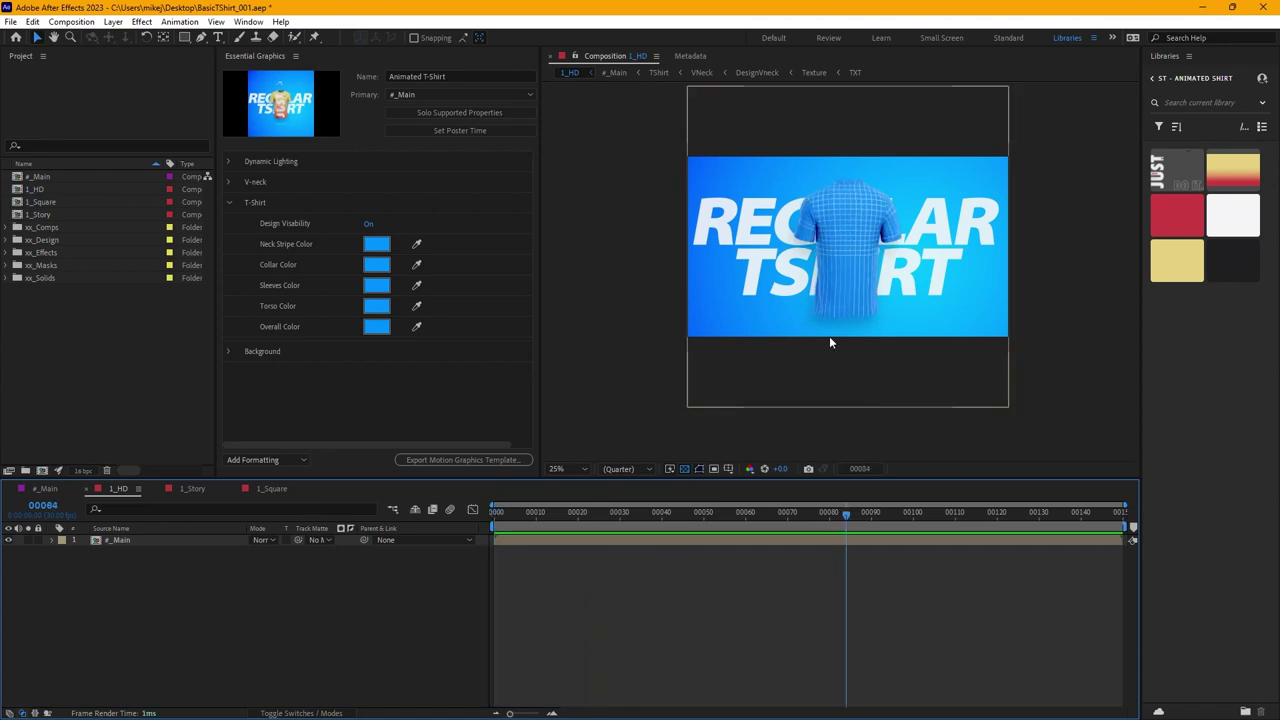
Magnify the 1_HD composition view to 50%, return the playhead to frame 00000 and frame the whole shirt
scroll(829, 336, "up", 2)
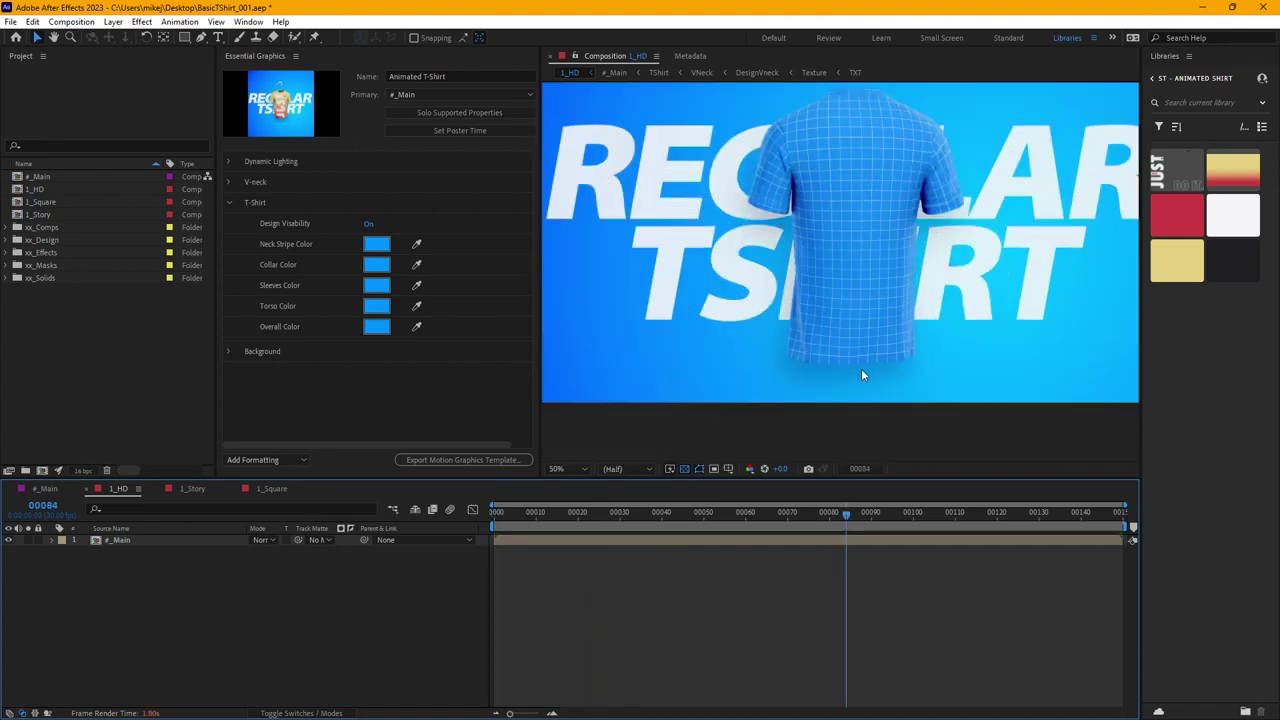
left_click_drag(843, 514, 496, 512)
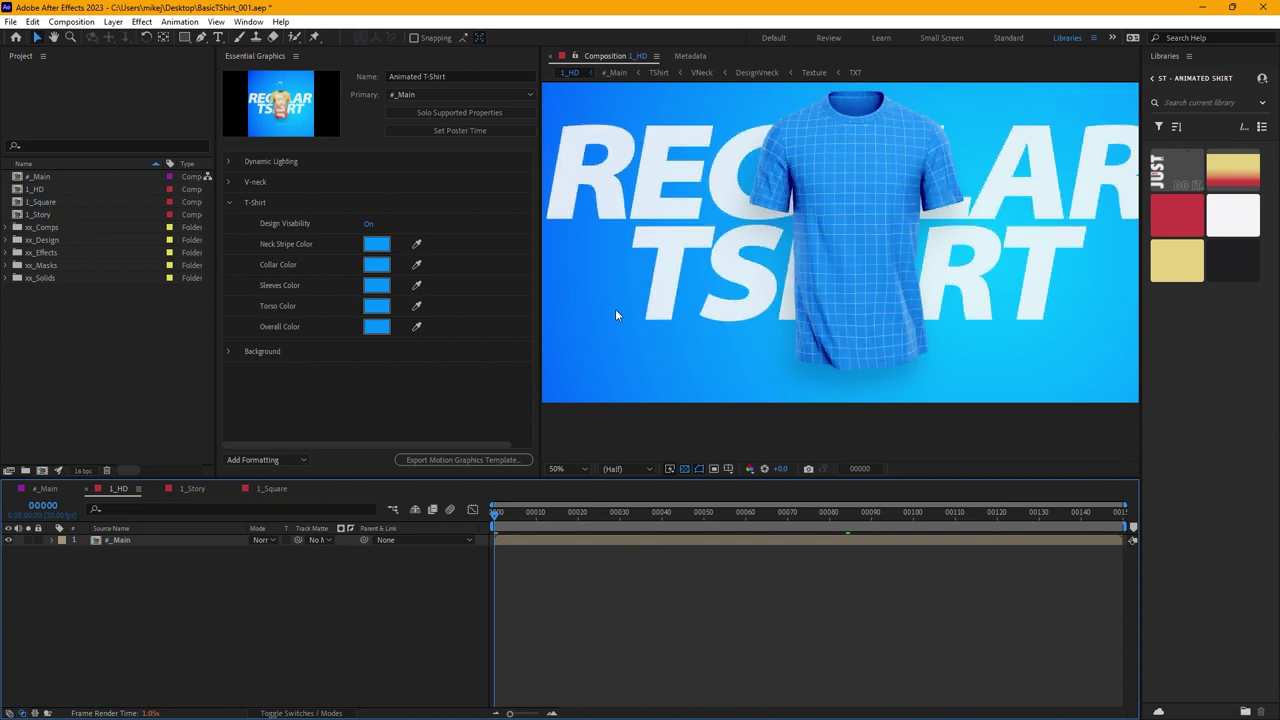
key("h")
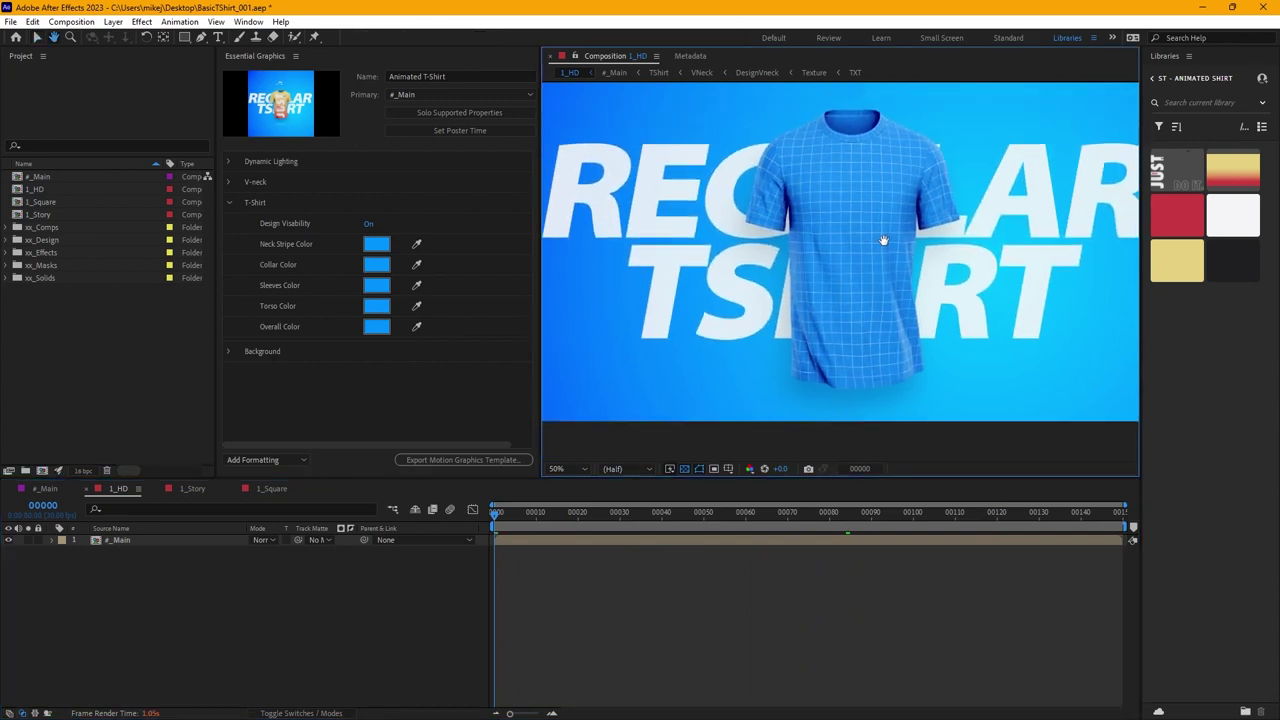
left_click_drag(885, 228, 885, 268)
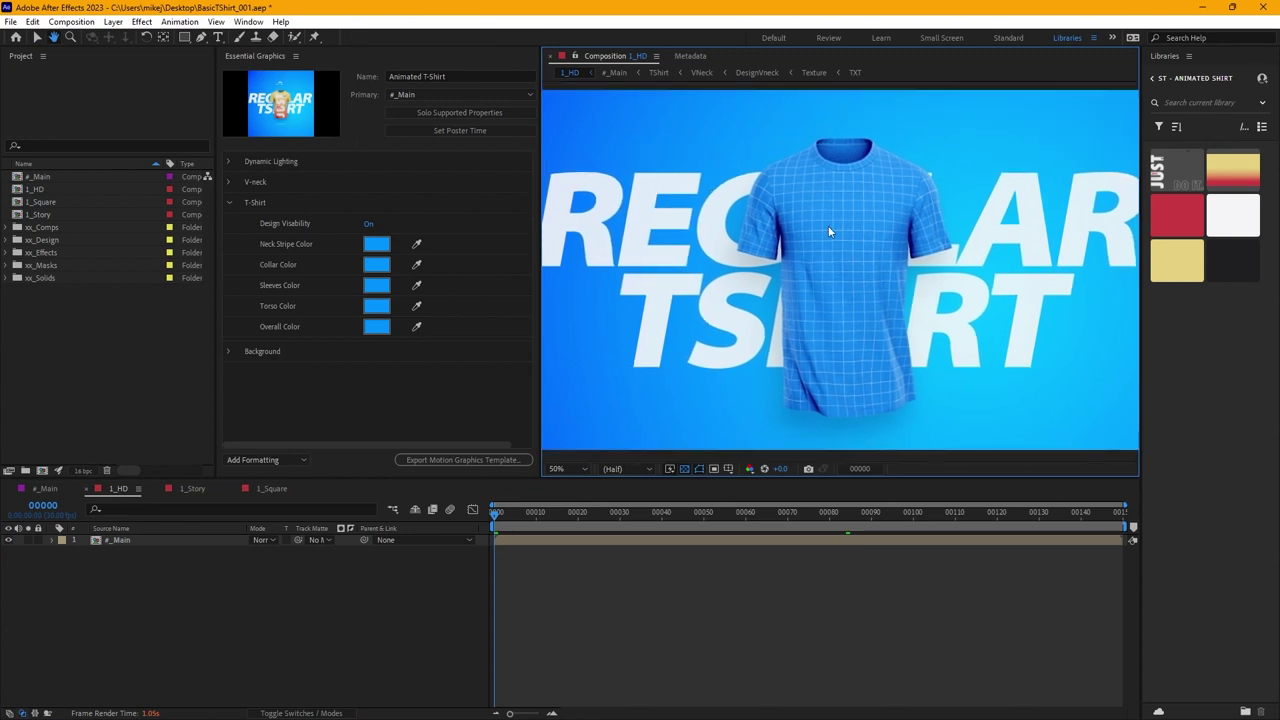
key("v")
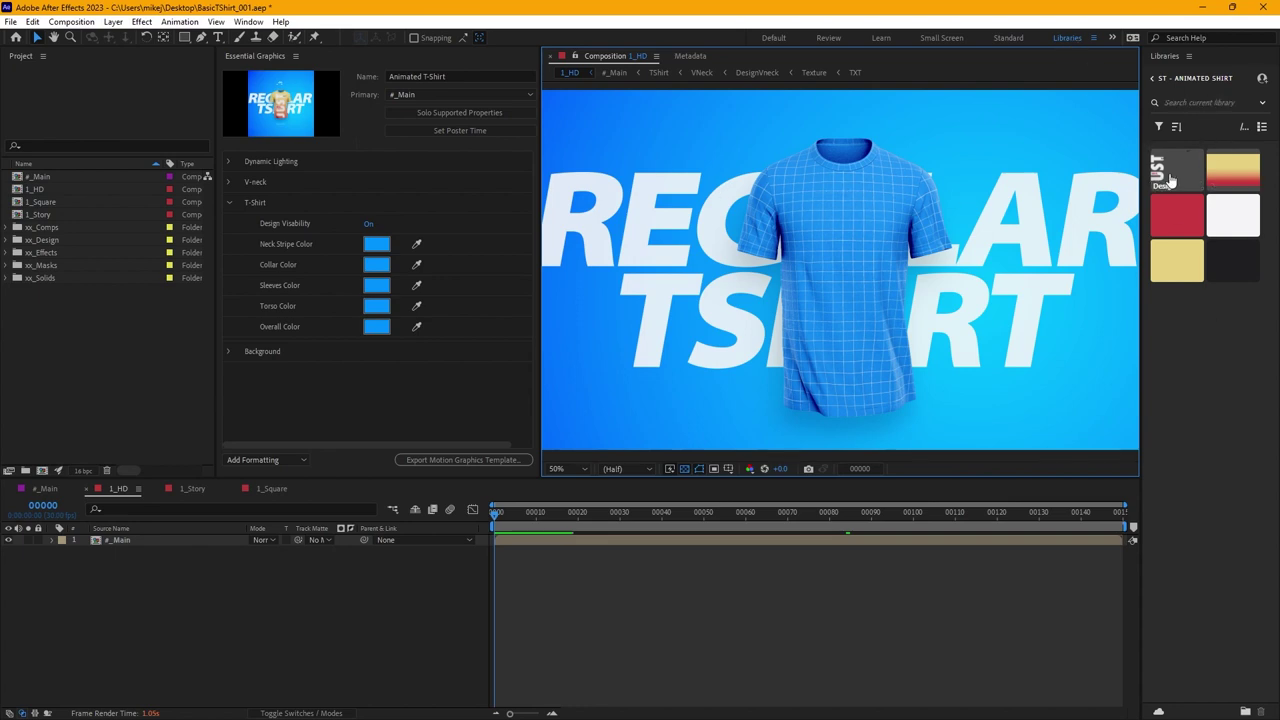
Hide the Essential Graphics panel and display it again
left_click(252, 23)
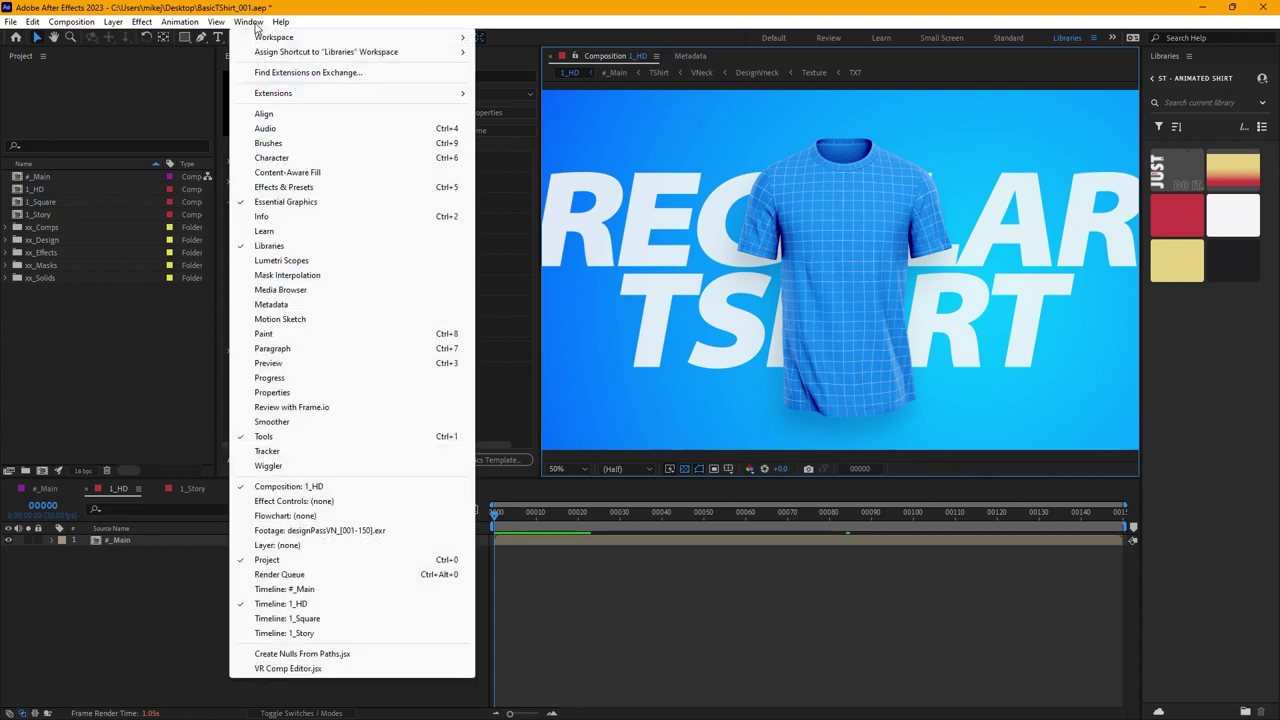
left_click(300, 201)
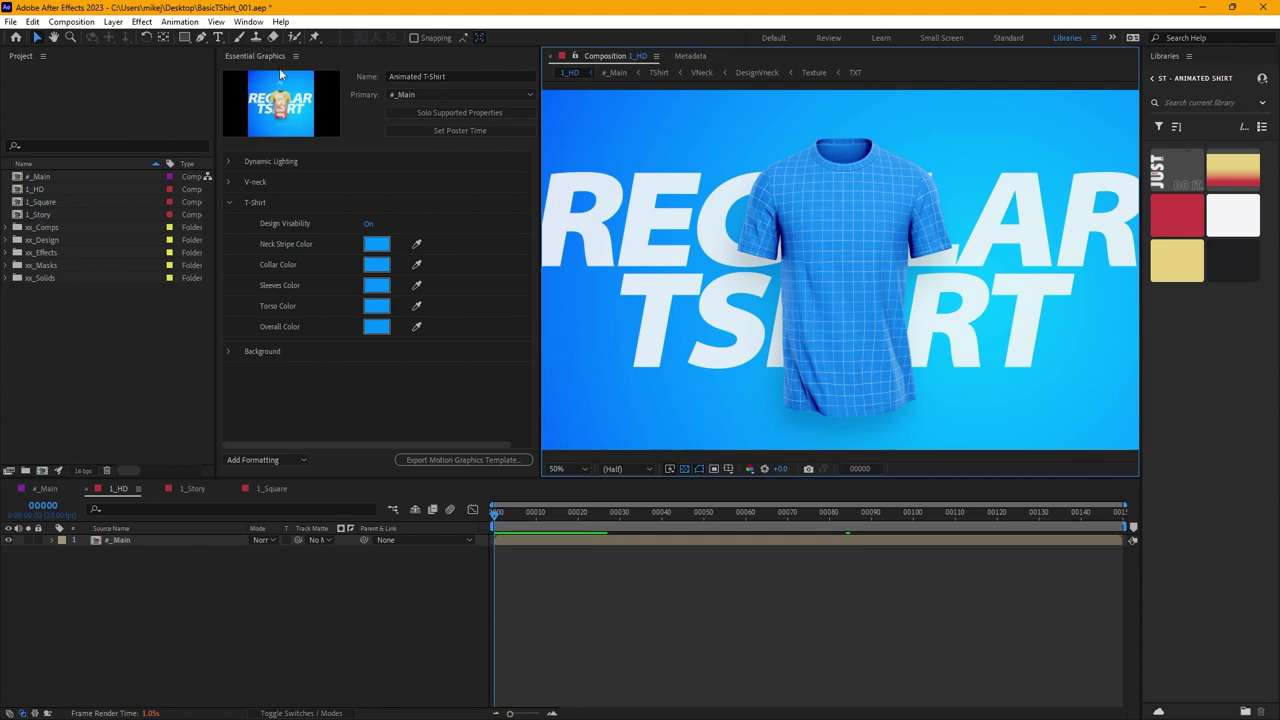
left_click(248, 22)
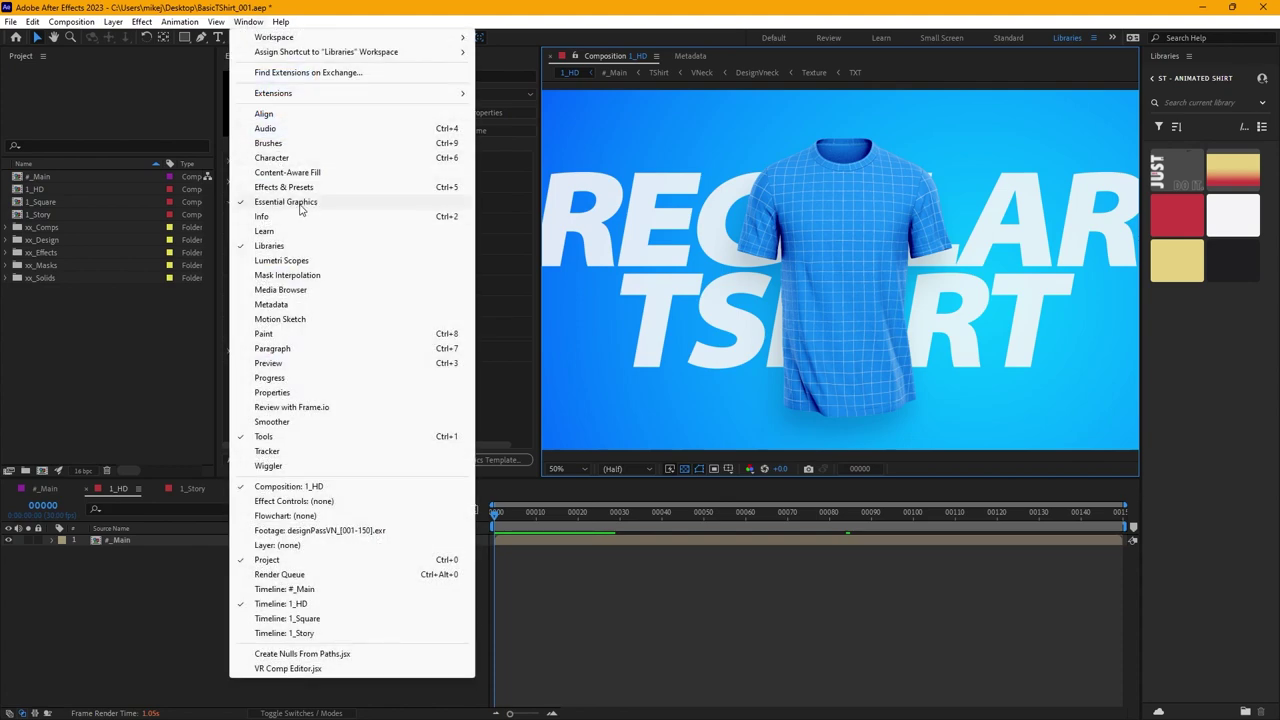
left_click(300, 204)
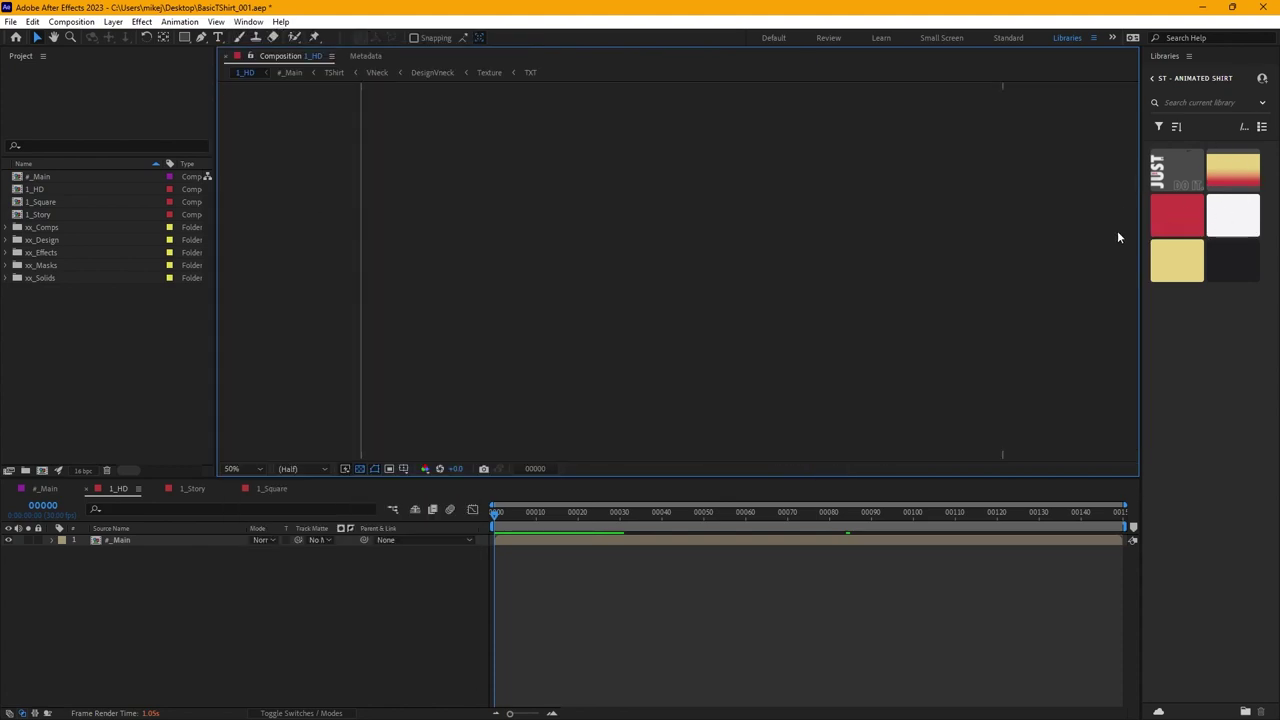
left_click(247, 23)
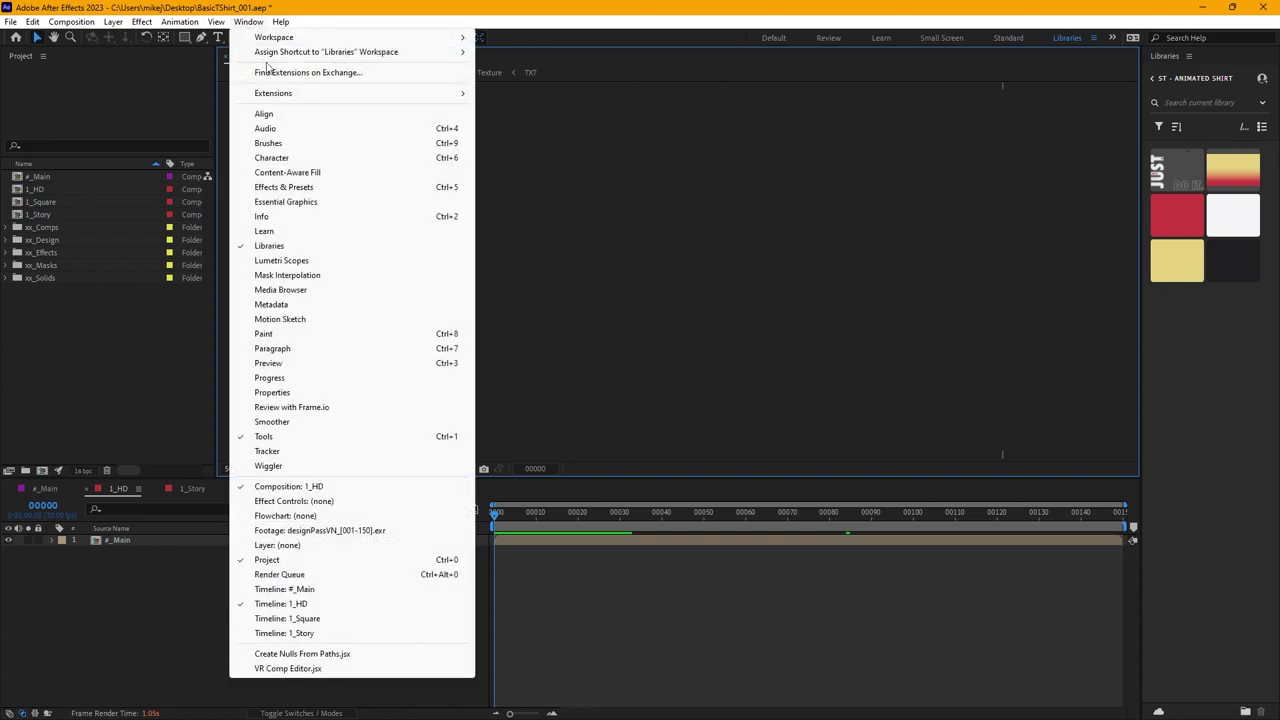
left_click(290, 204)
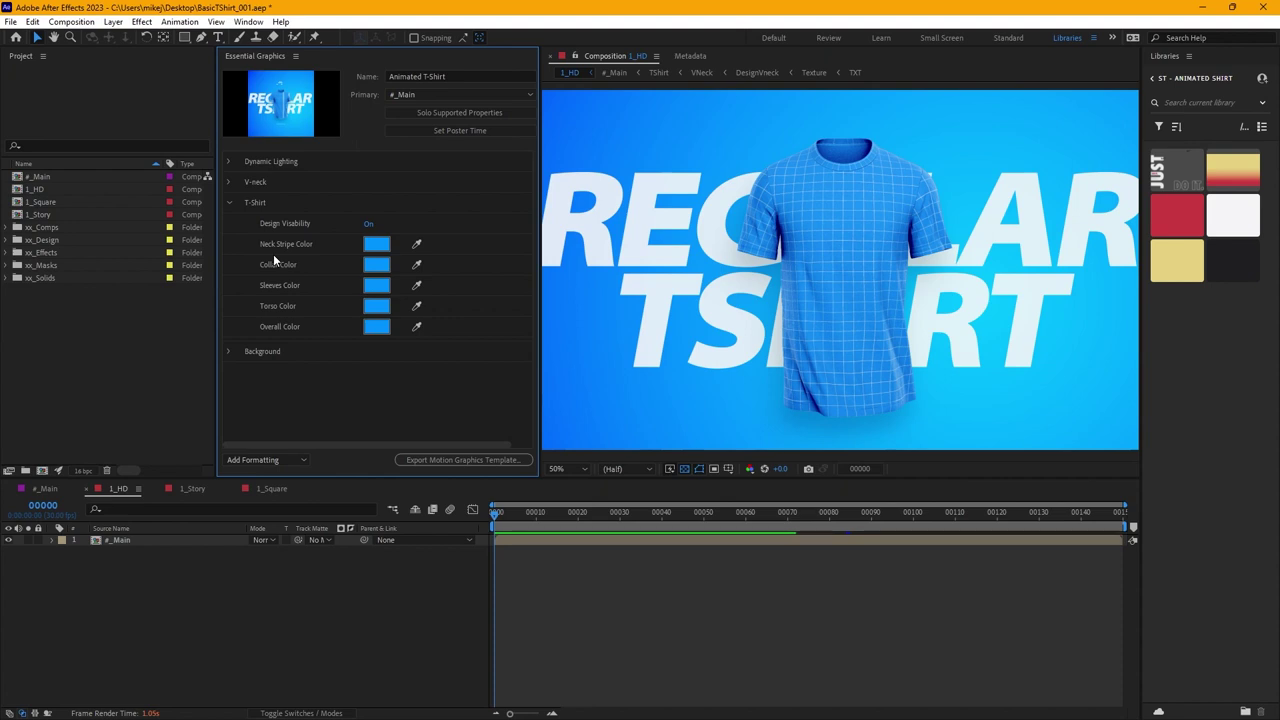
Bring up the 1_Square composition, then switch to File Explorer and open the OS (C:) drive
left_click(271, 489)
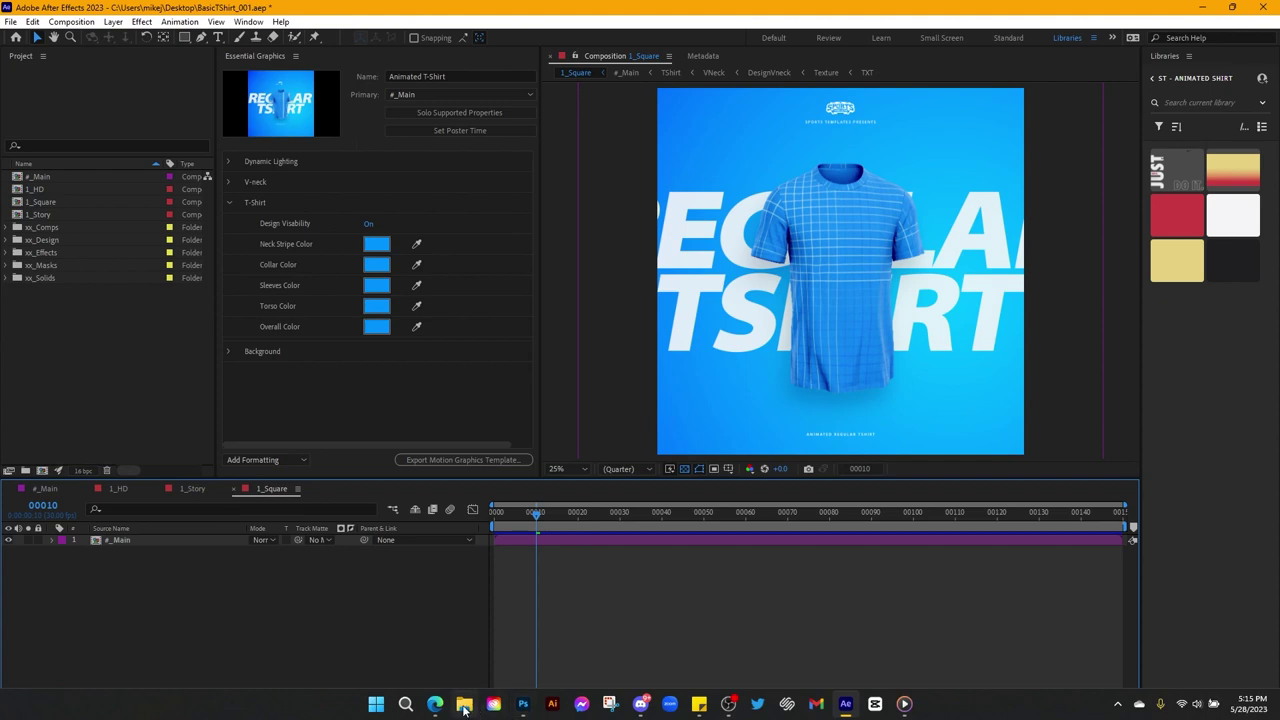
left_click(463, 705)
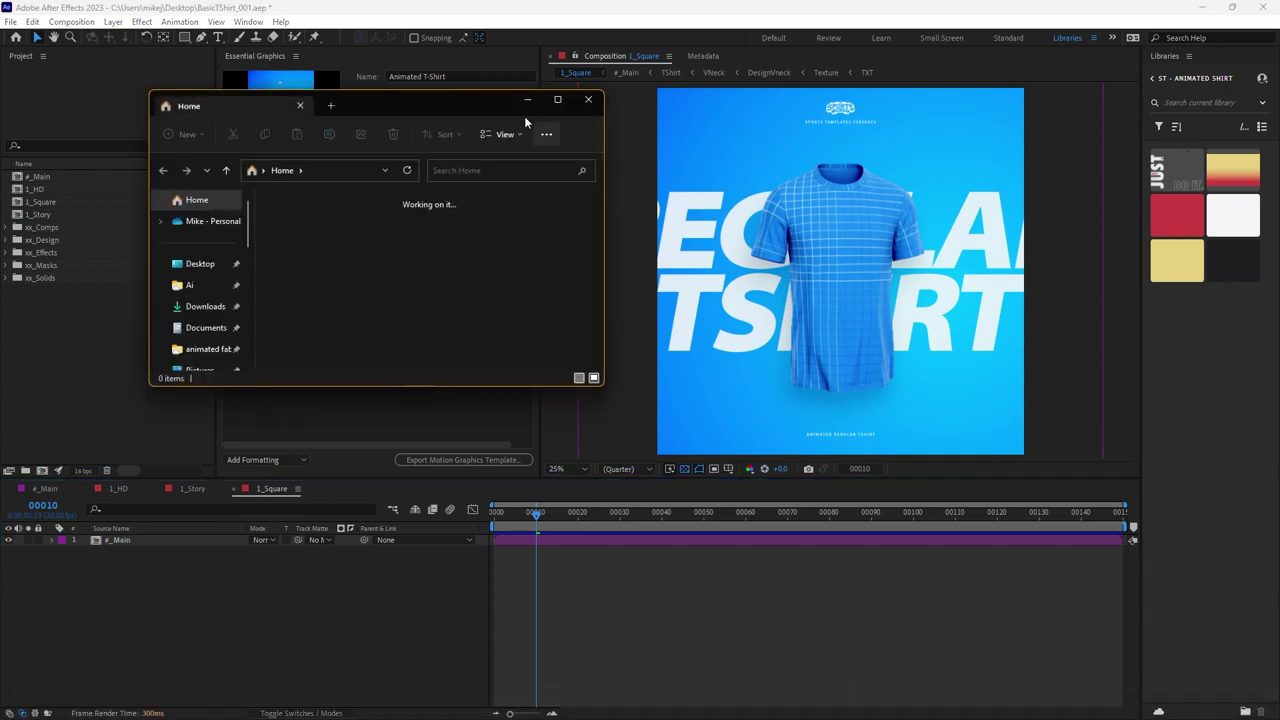
left_click_drag(465, 98, 654, 126)
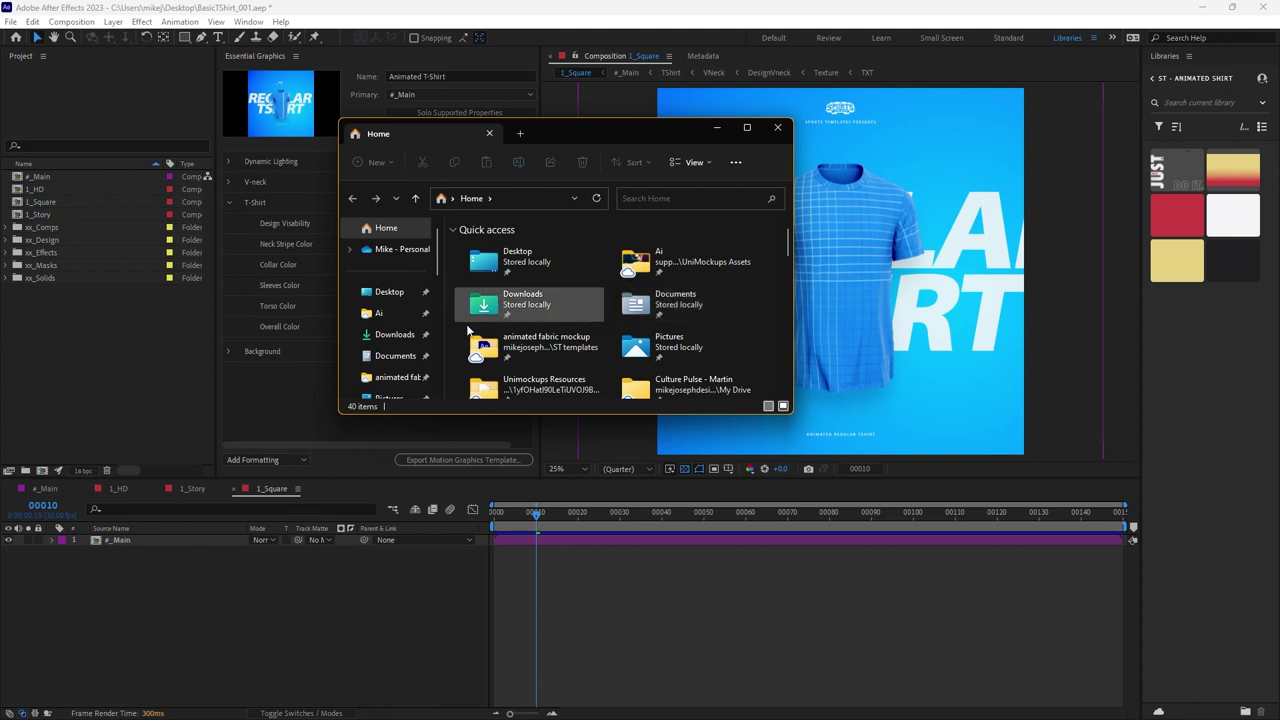
scroll(399, 302, "down", 5)
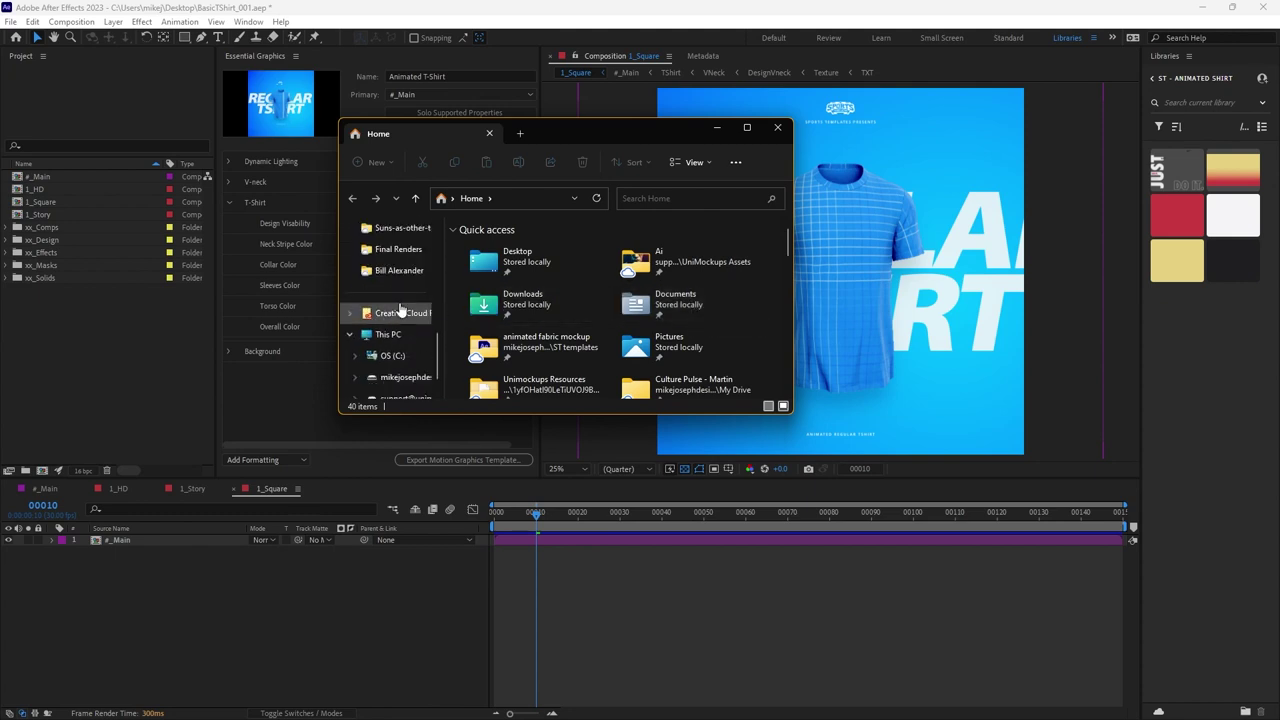
scroll(395, 315, "down", 1)
left_click(390, 314)
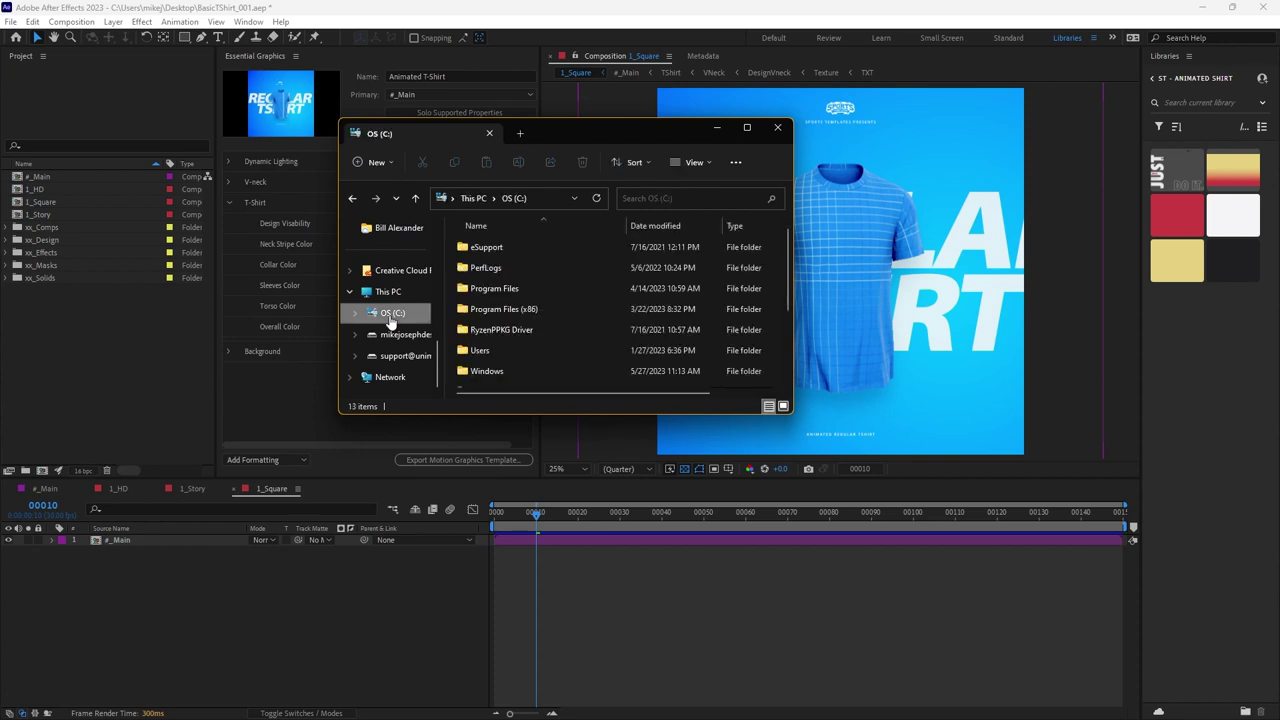
Examine the Plug-ins folder inside Program Files\Adobe\Adobe After Effects 2023\Support Files, then put the file window away
double_click(497, 289)
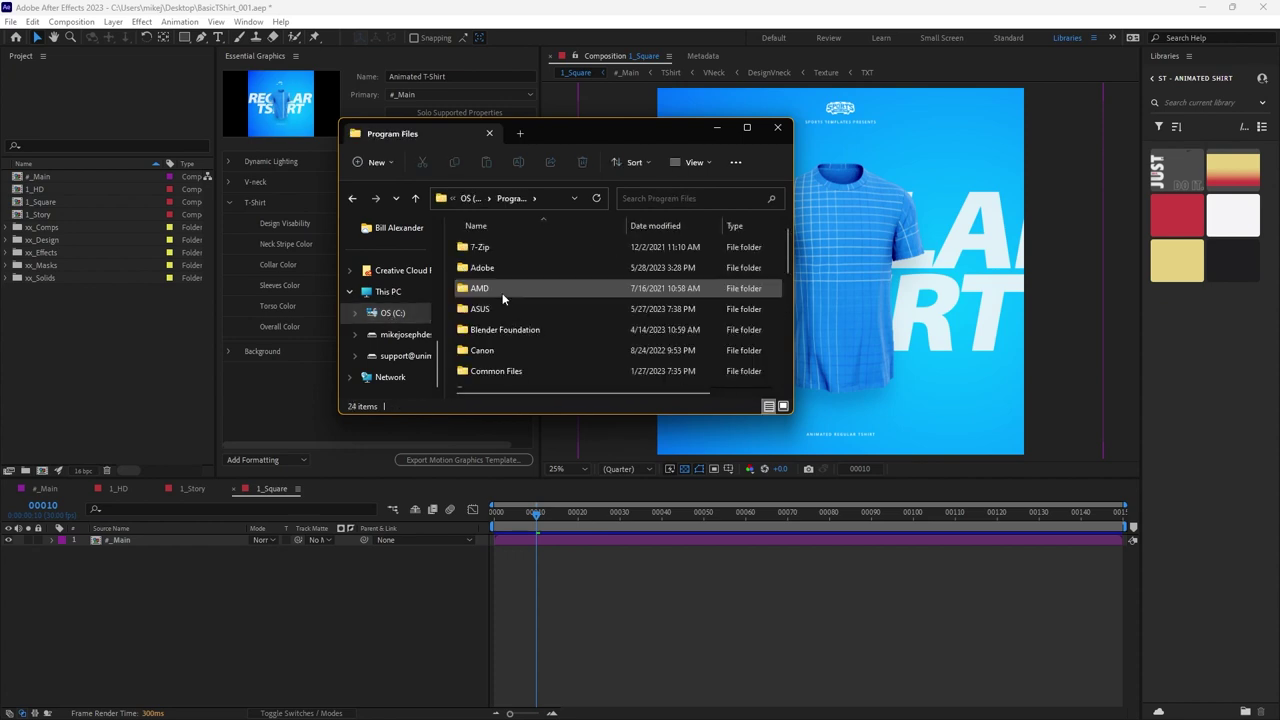
double_click(485, 268)
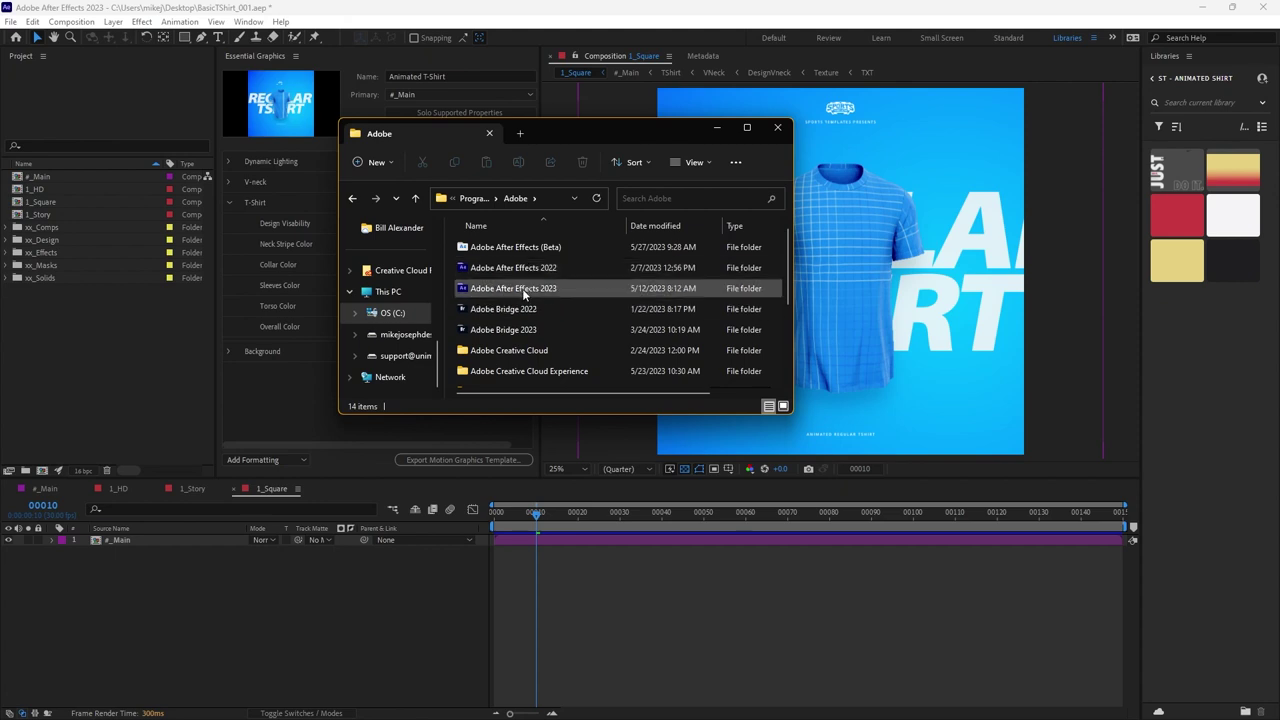
double_click(522, 288)
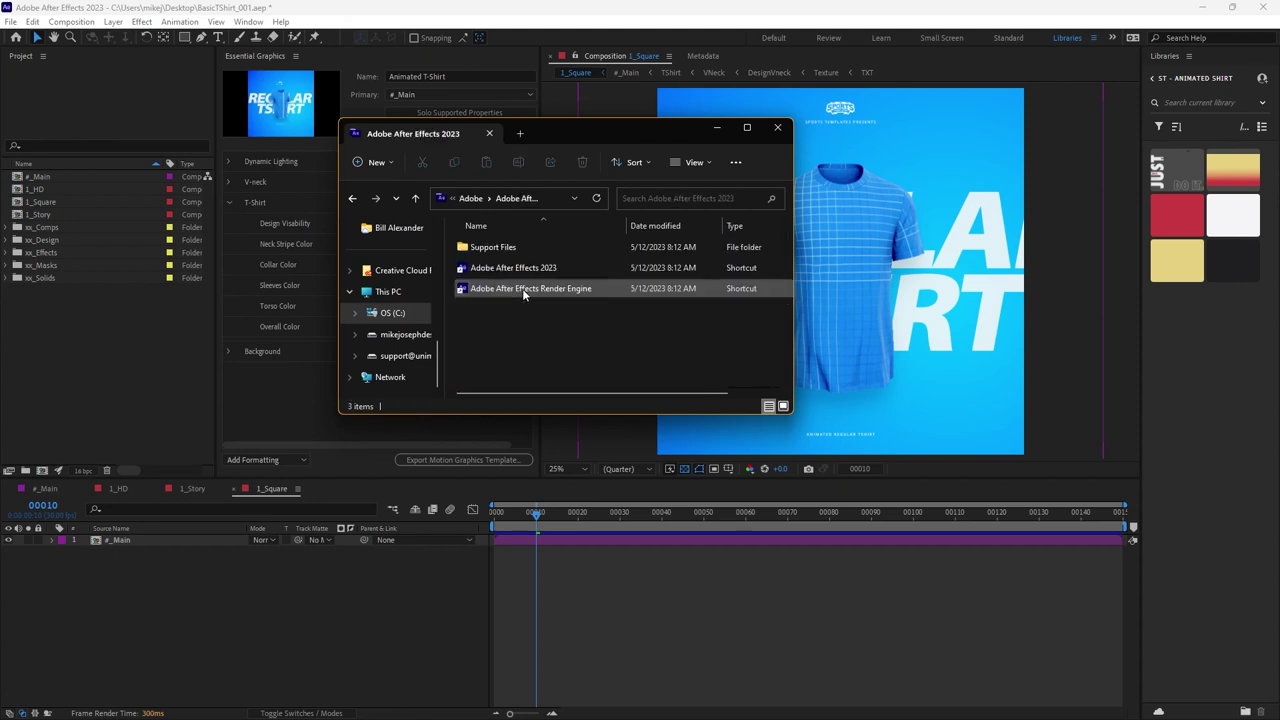
double_click(493, 247)
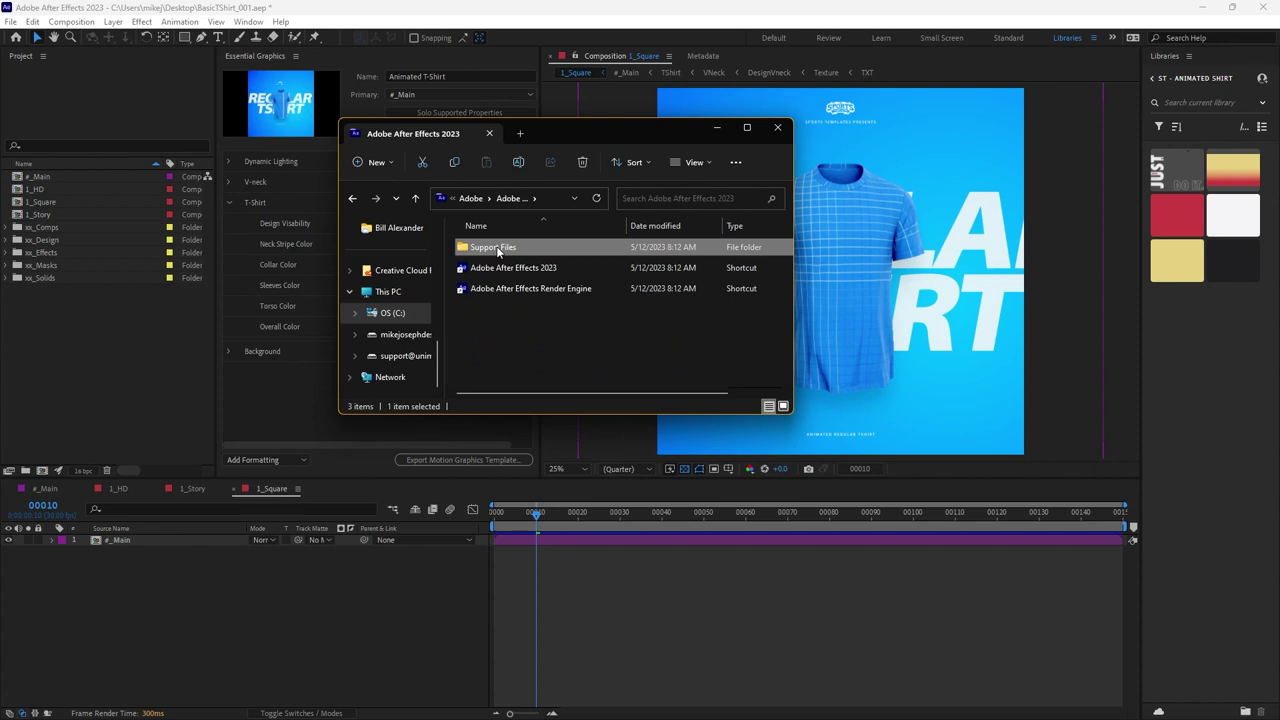
scroll(525, 290, "down", 3)
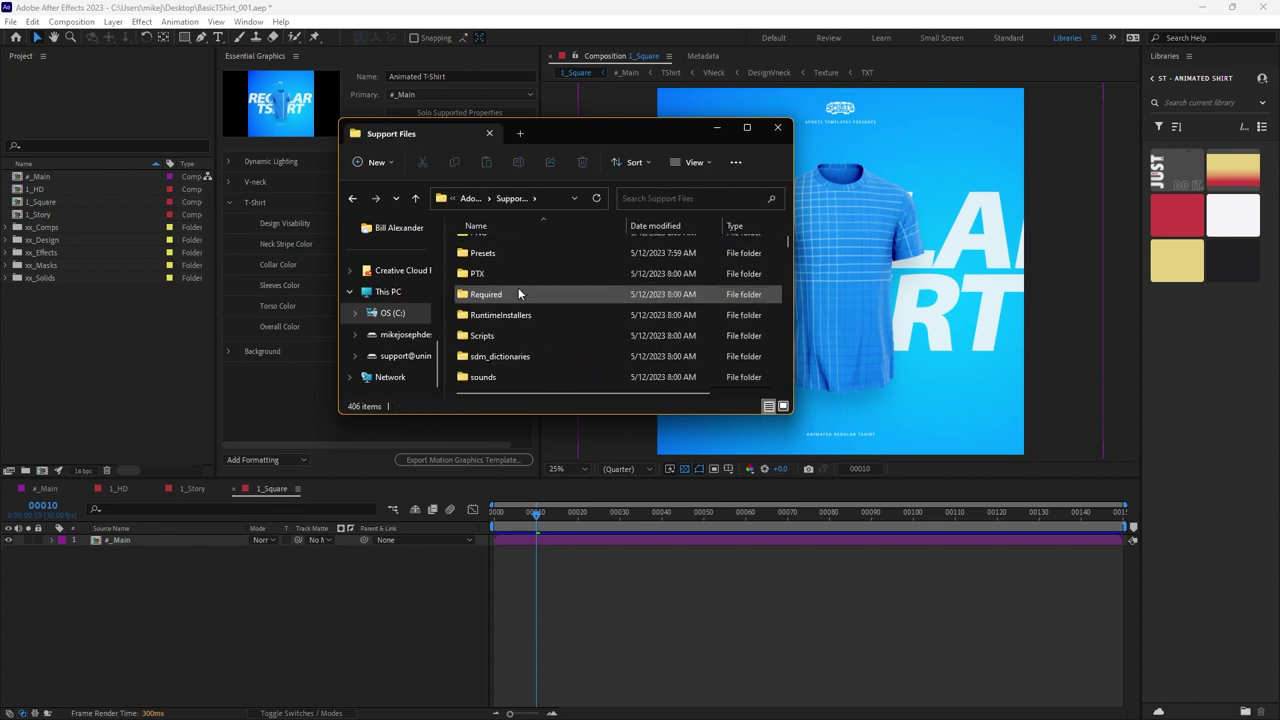
scroll(518, 287, "up", 1)
double_click(518, 274)
scroll(559, 270, "down", 1)
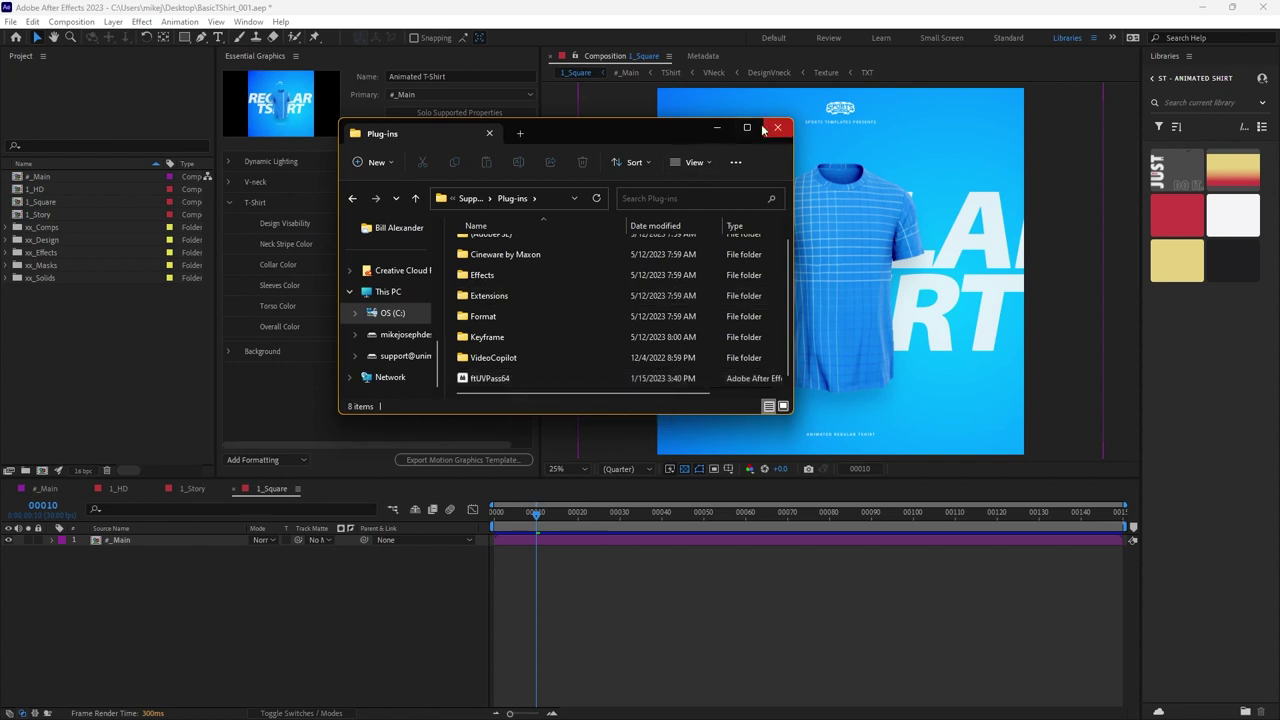
left_click(716, 131)
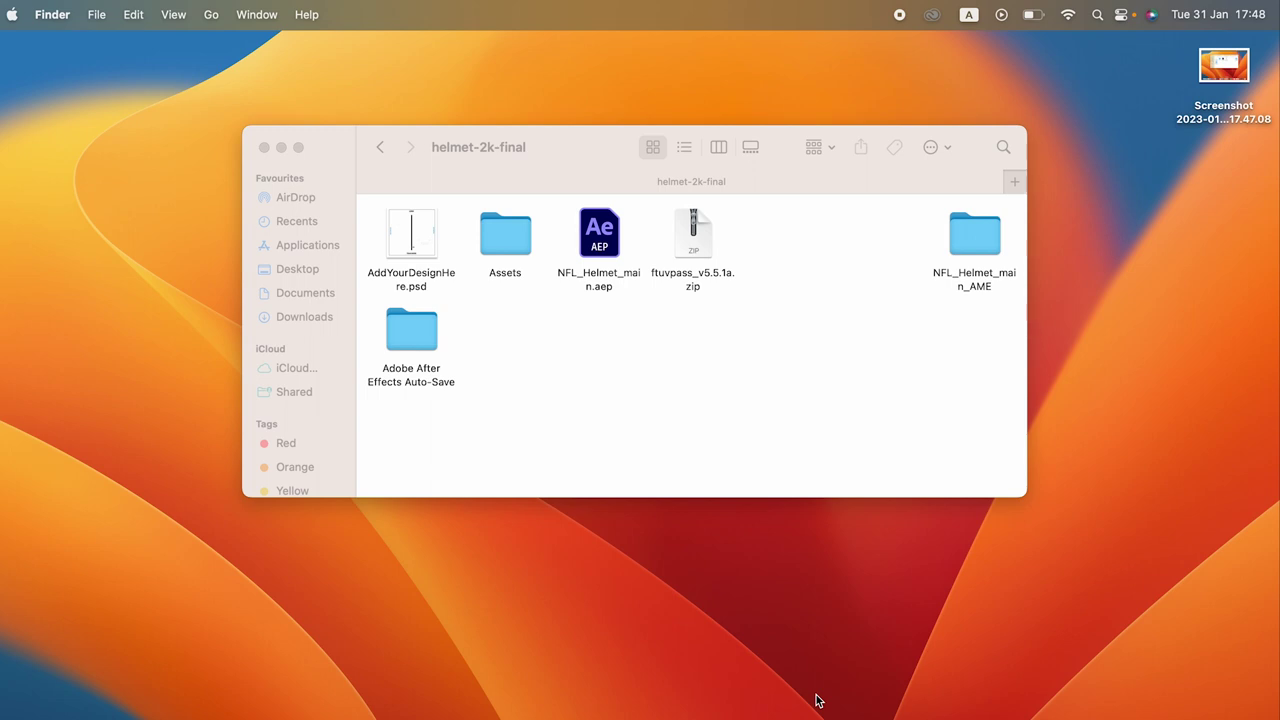
In Finder, extract ftuvpass_v5.5.1a.zip, open the extracted ftUVPass_v5.5.1a folder and point out its Mac and Win folders
left_click(709, 326)
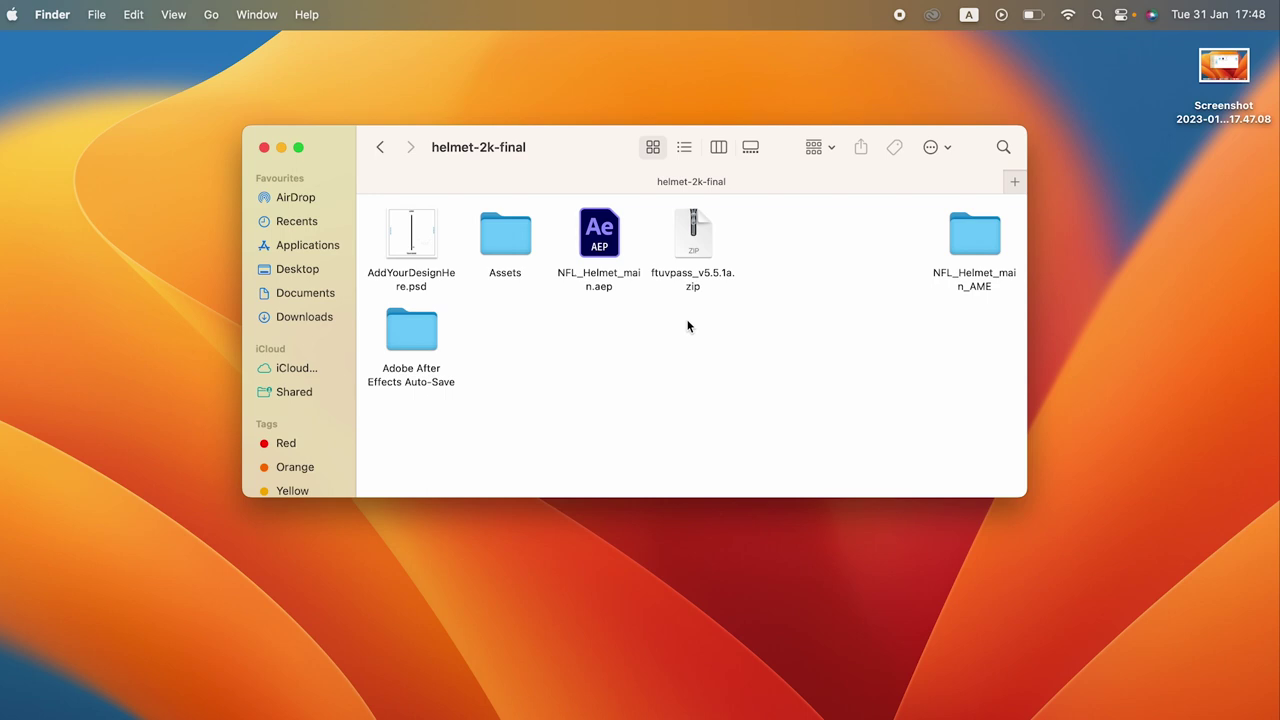
double_click(688, 236)
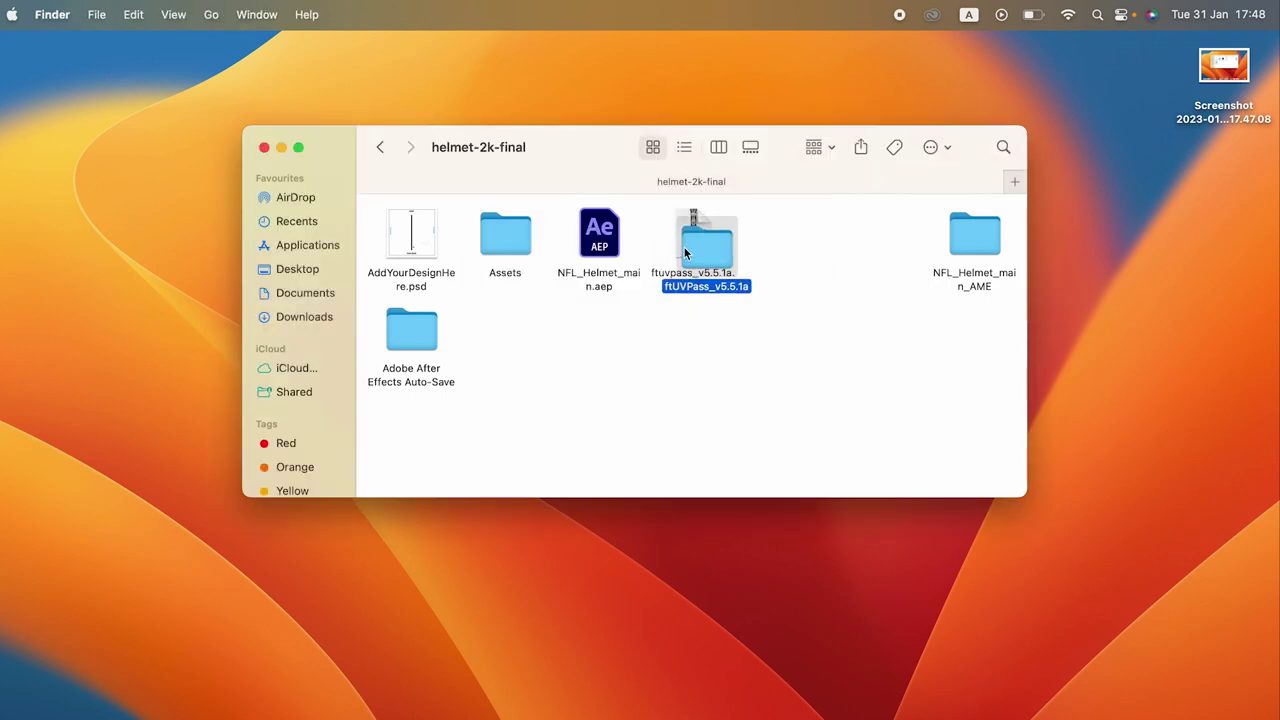
double_click(712, 256)
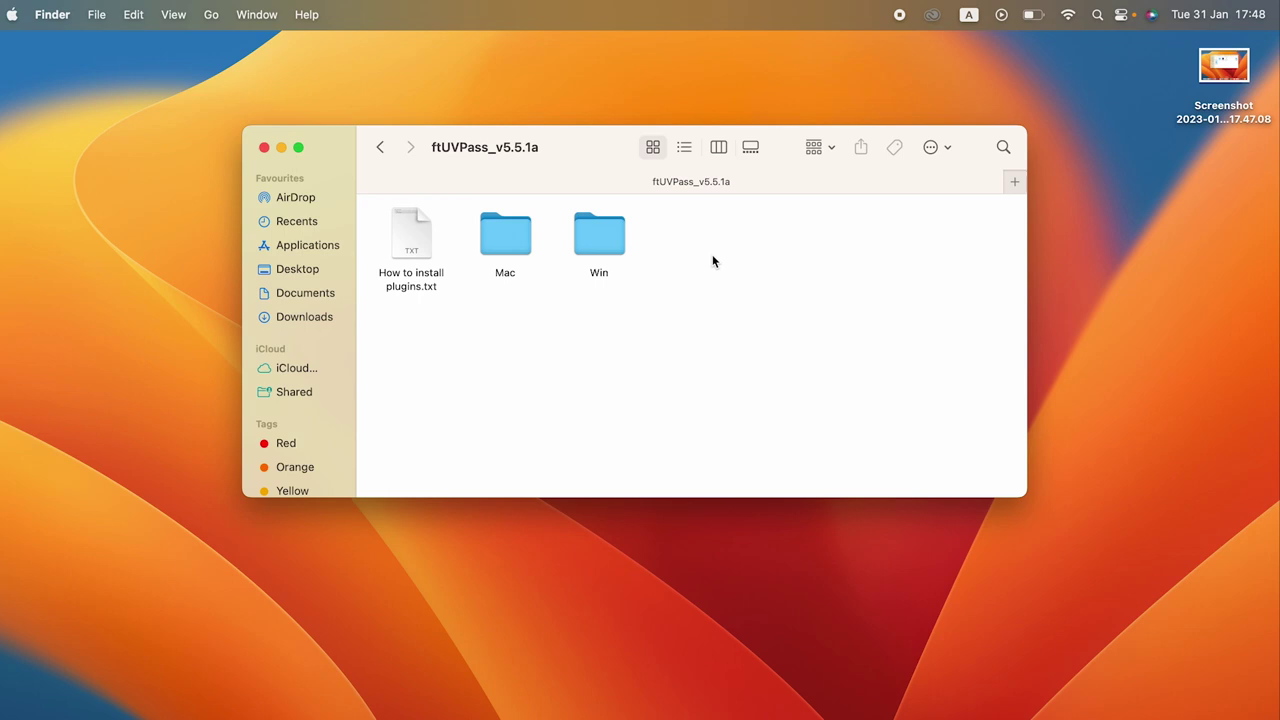
left_click(515, 253)
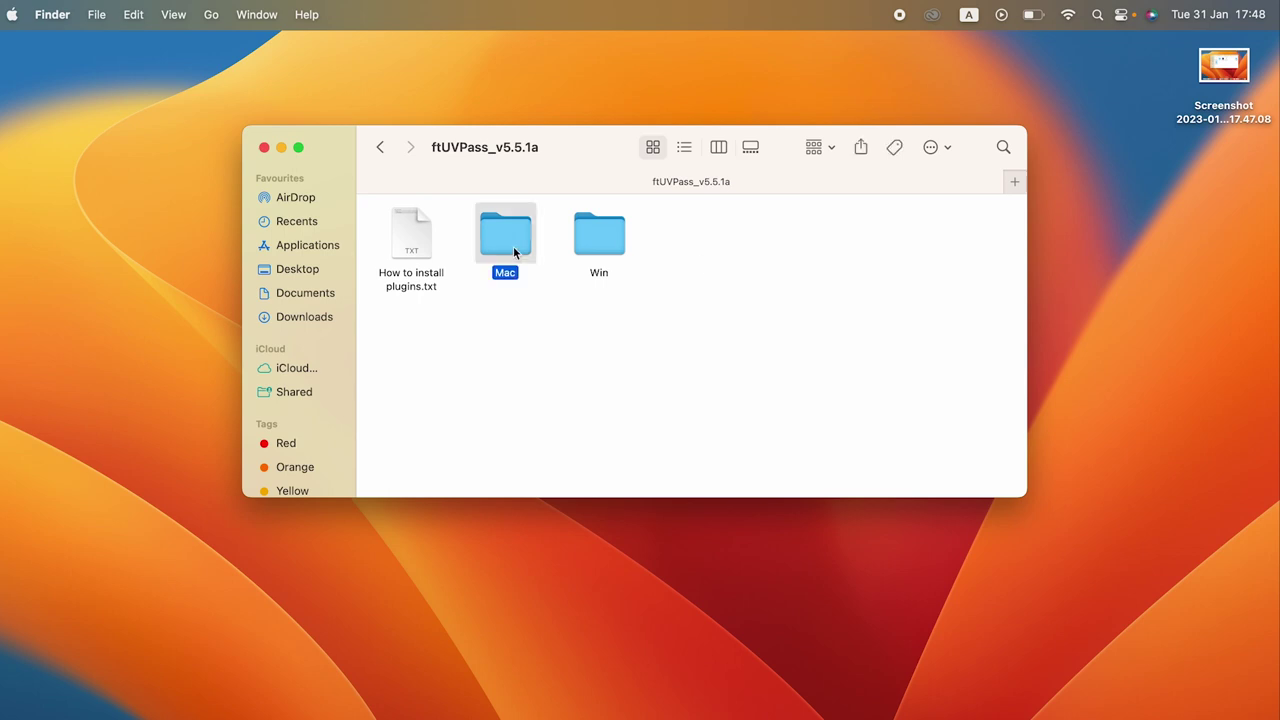
left_click(609, 255)
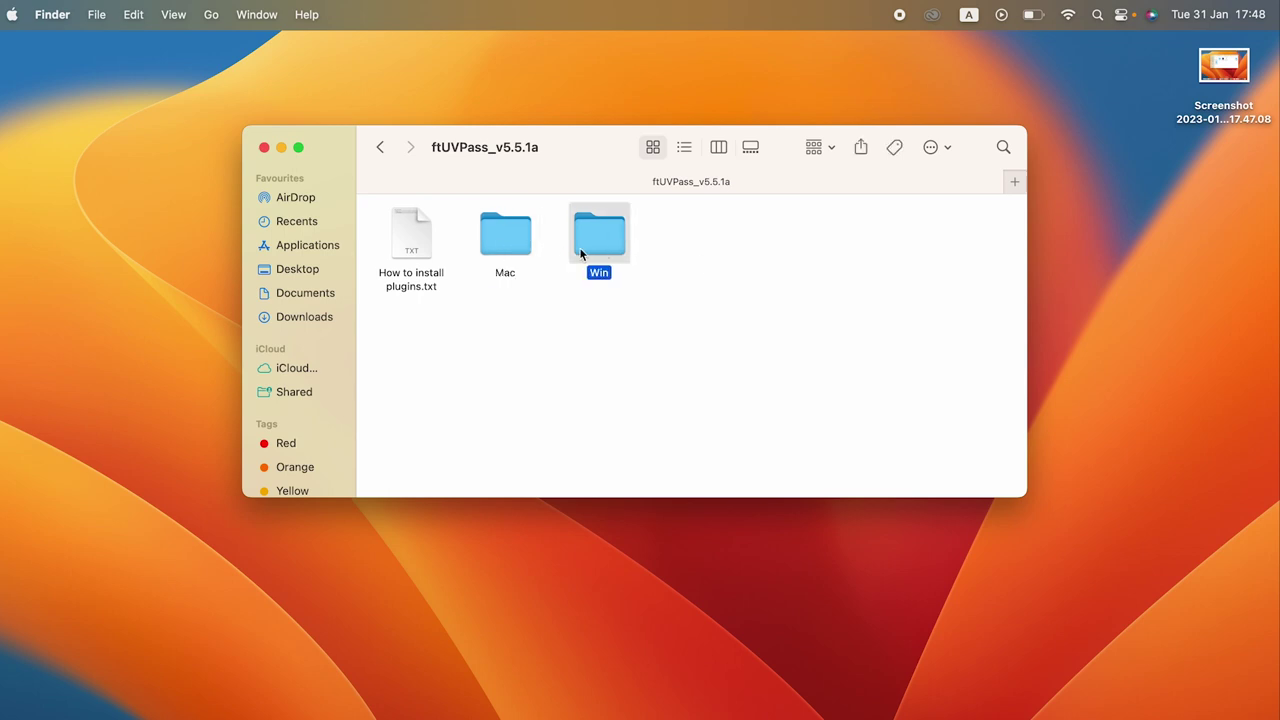
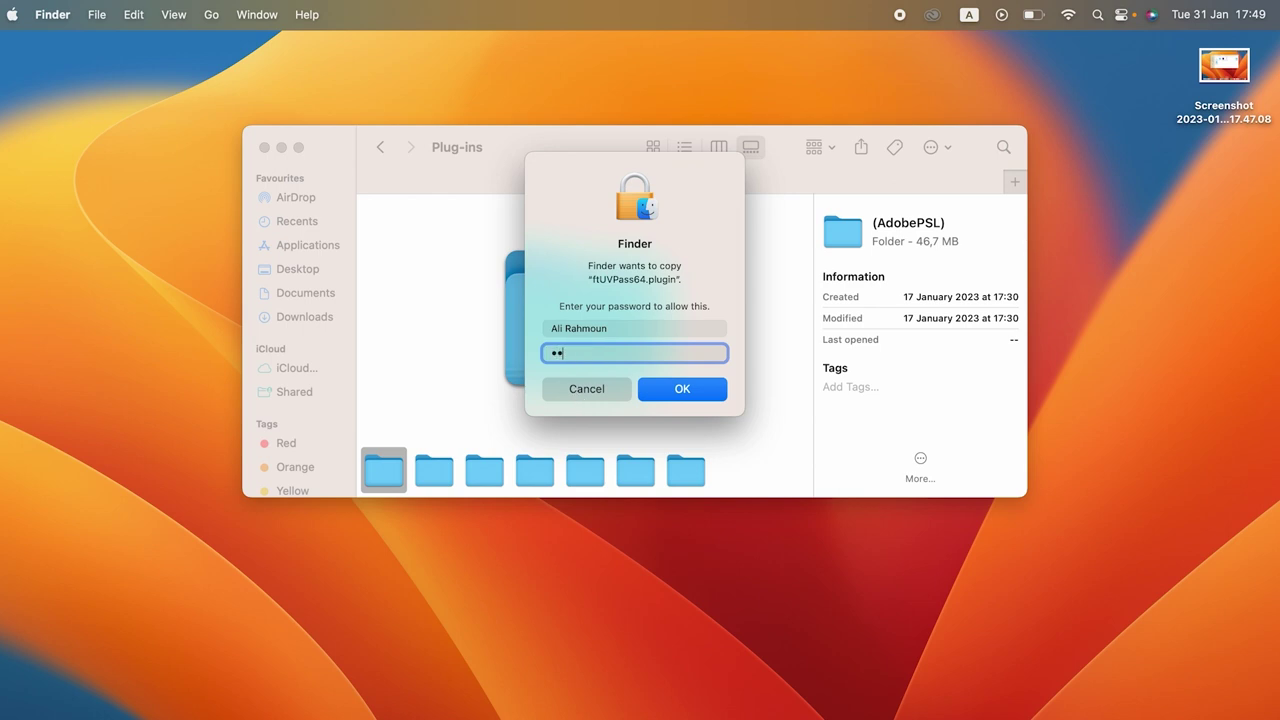
Authorize copying ftUVPass64.plugin into the After Effects Plug-ins folder with the account password and select the copied plugin
left_click(711, 389)
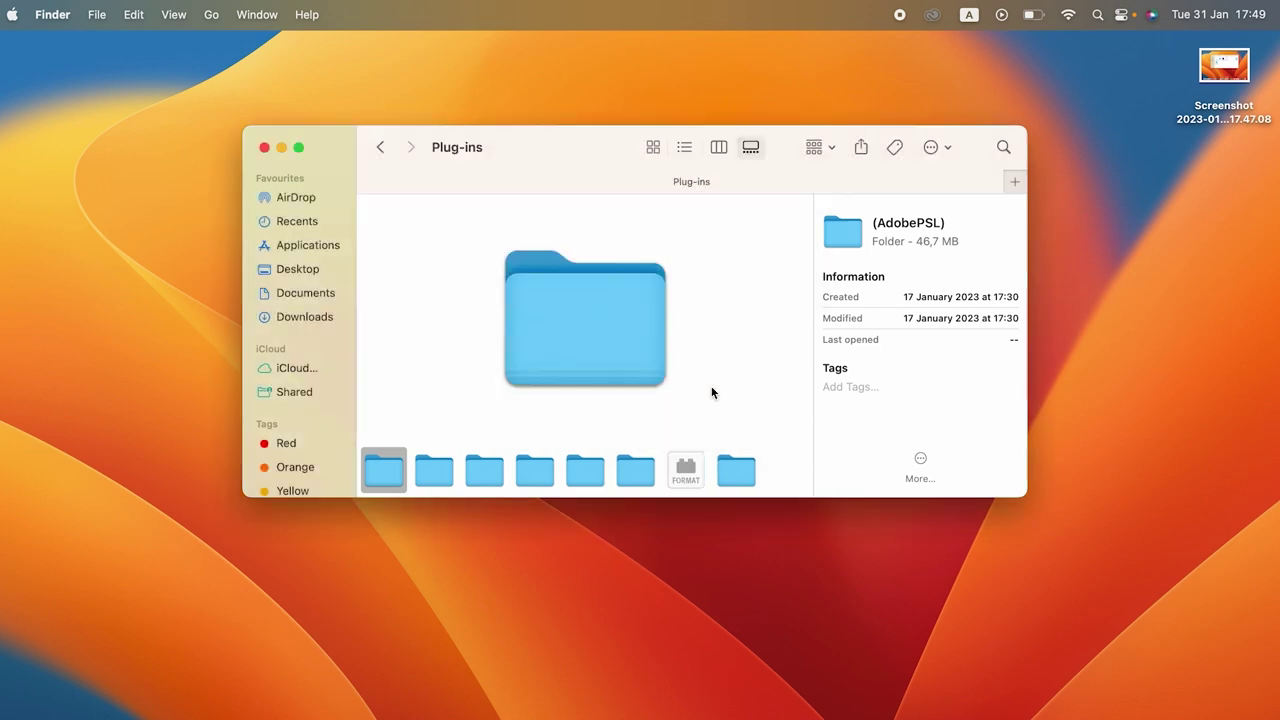
left_click(702, 468)
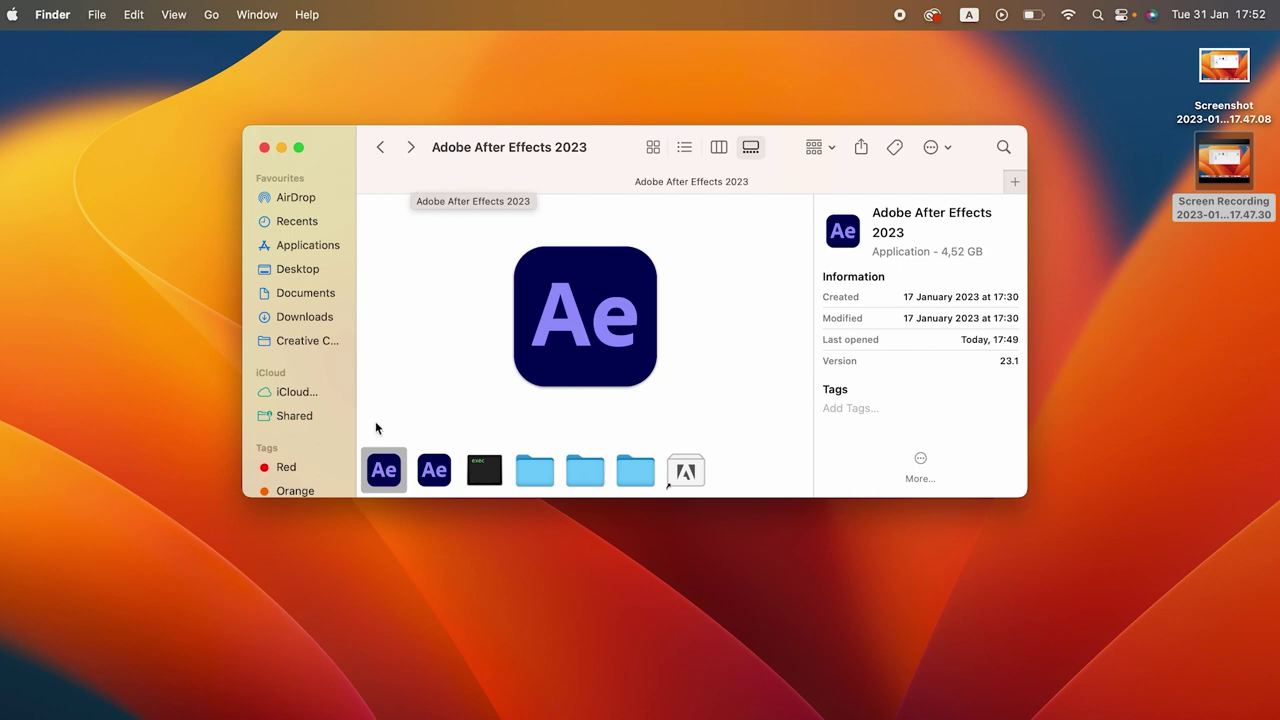
Make sure Open using Rosetta is enabled in the Adobe After Effects 2023 application's file info, then close the info window
right_click(381, 474)
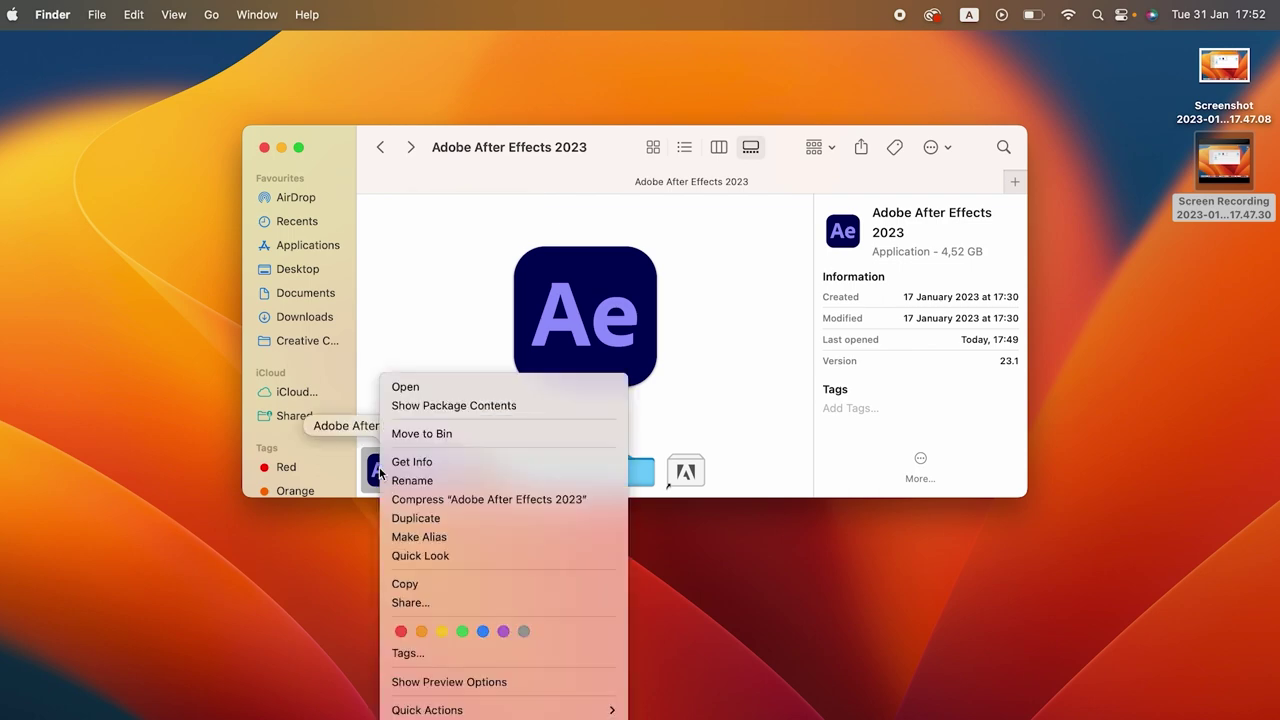
left_click(410, 462)
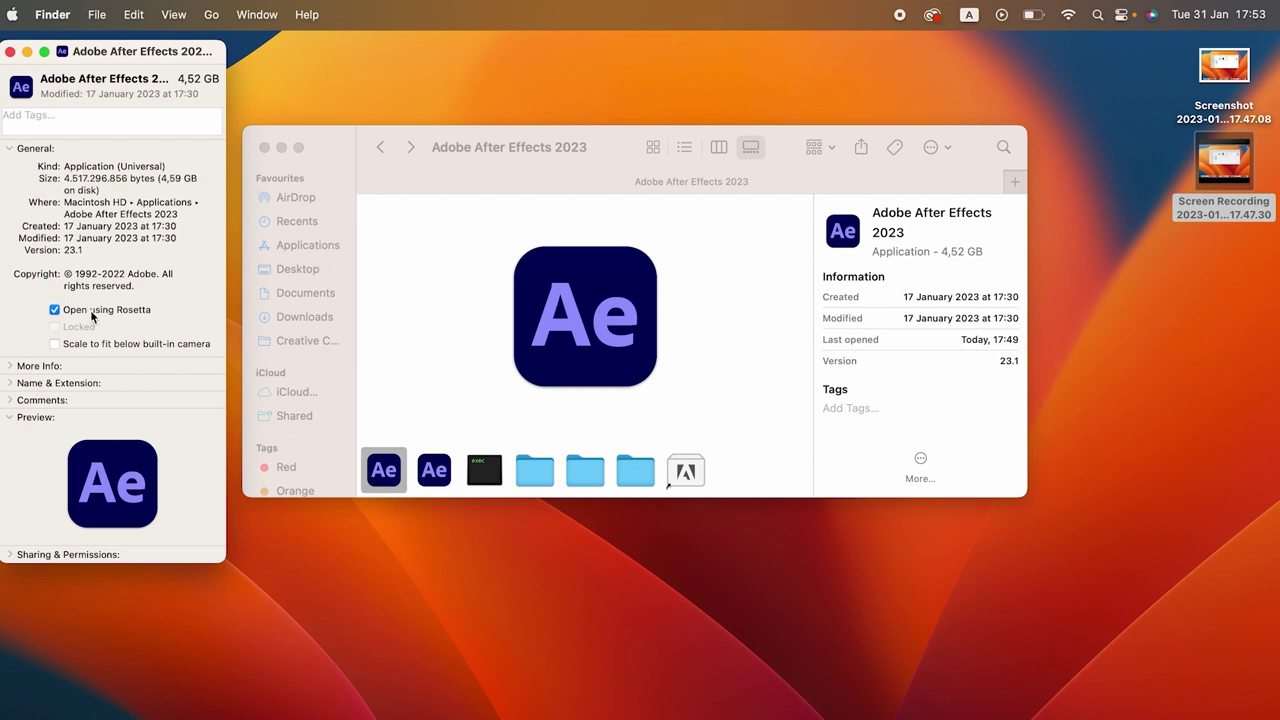
left_click(10, 51)
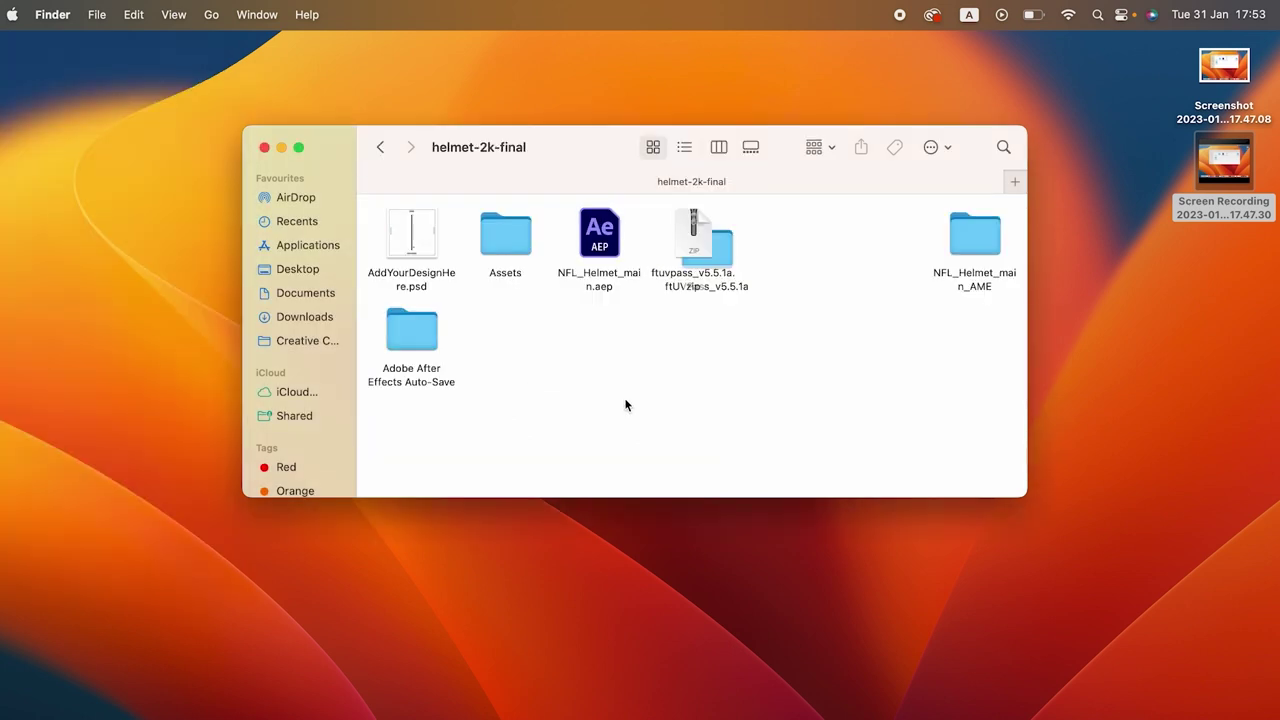
Open the NFL_Helmet_main.aep project from the helmet-2k-final folder and dismiss the Rosetta warning
left_click(596, 242)
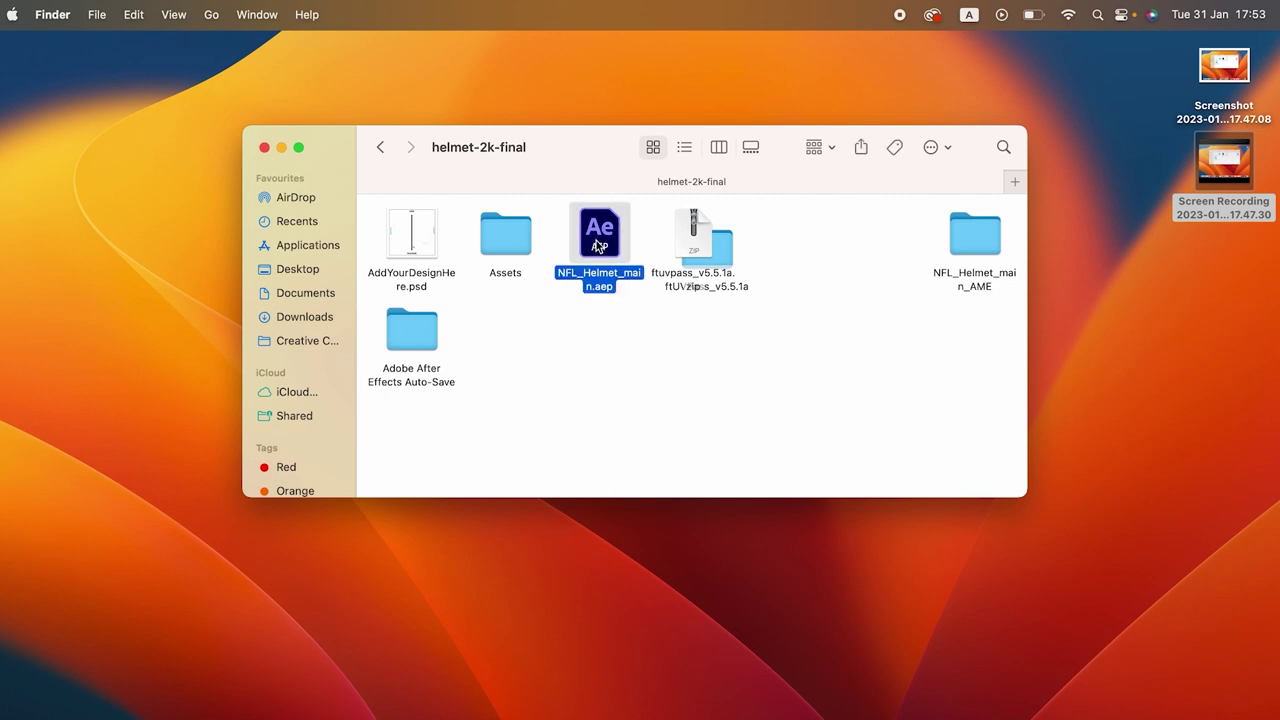
double_click(596, 242)
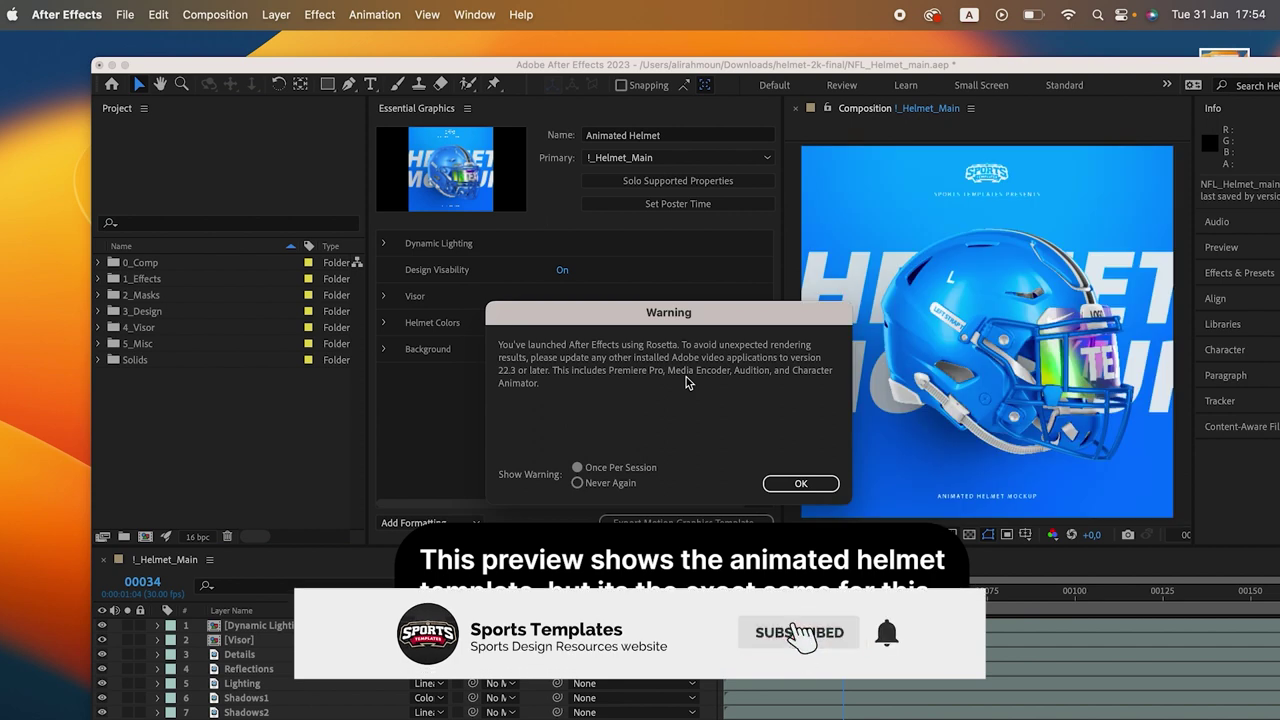
left_click(805, 483)
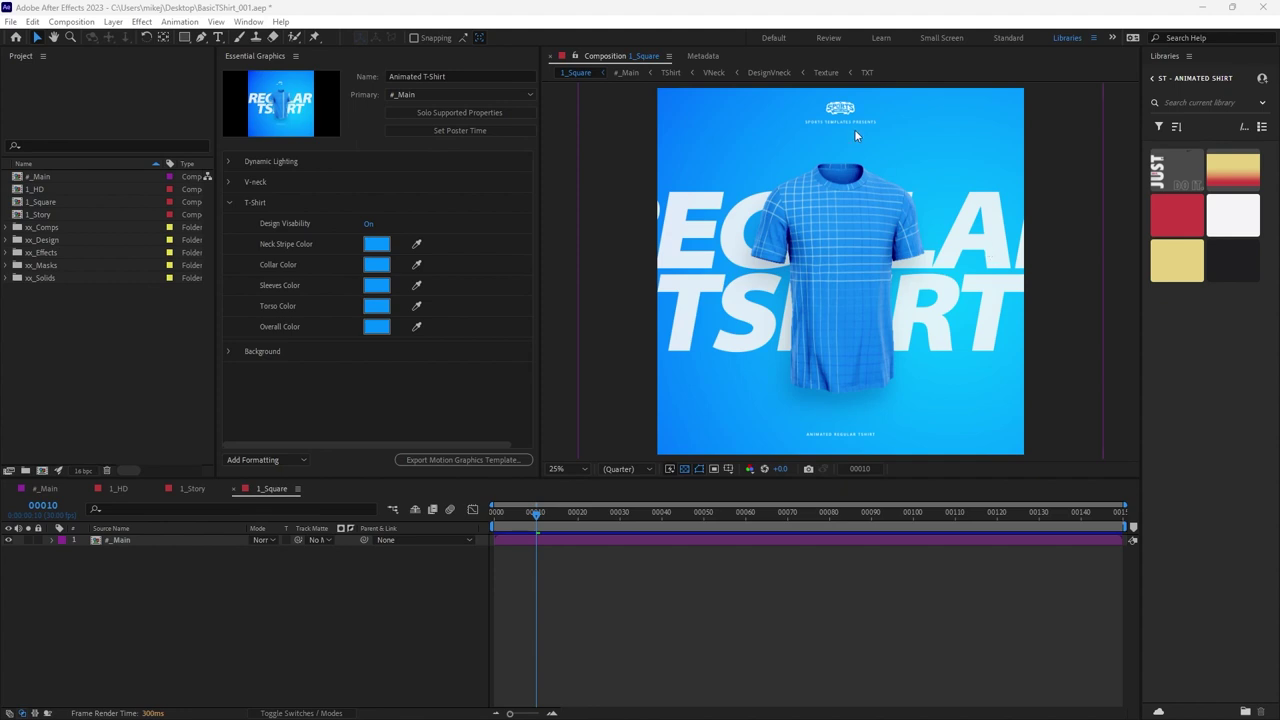
Watch the rendered 1_Square video in Media Player, then return to the T-shirt project in After Effects
key("ctrl+alt+shift+s")
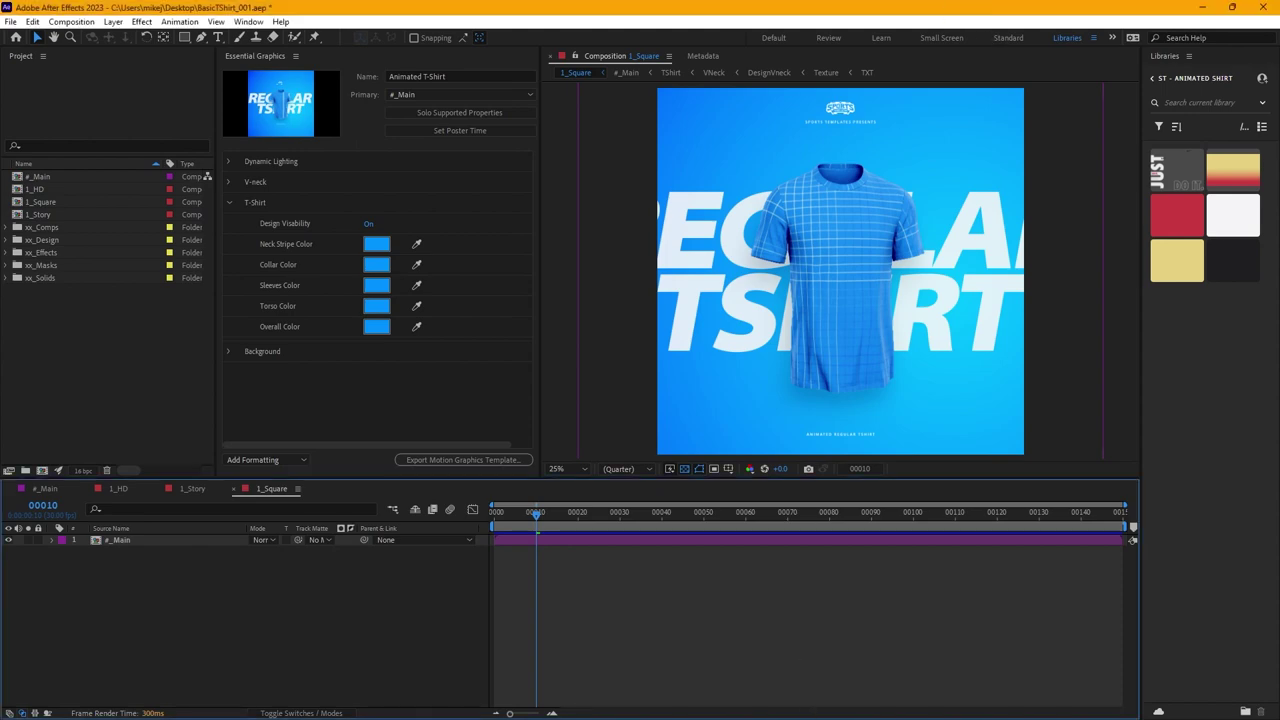
left_click(904, 705)
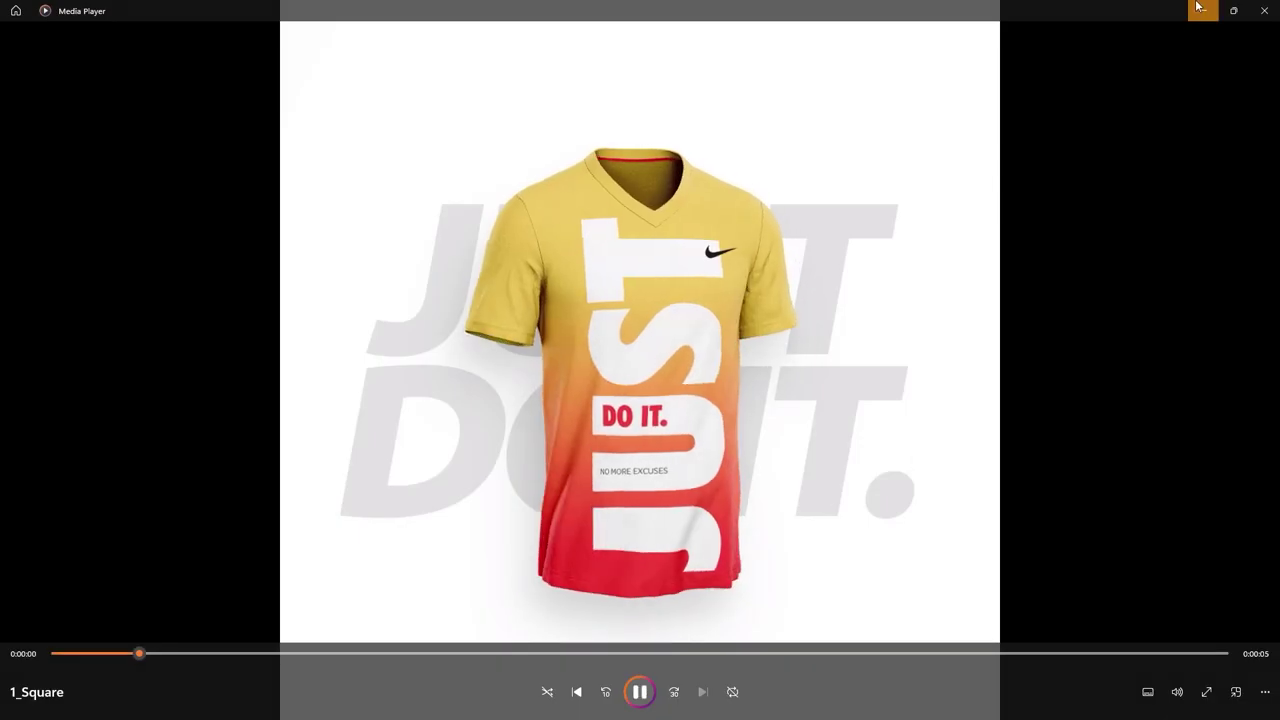
left_click(1203, 10)
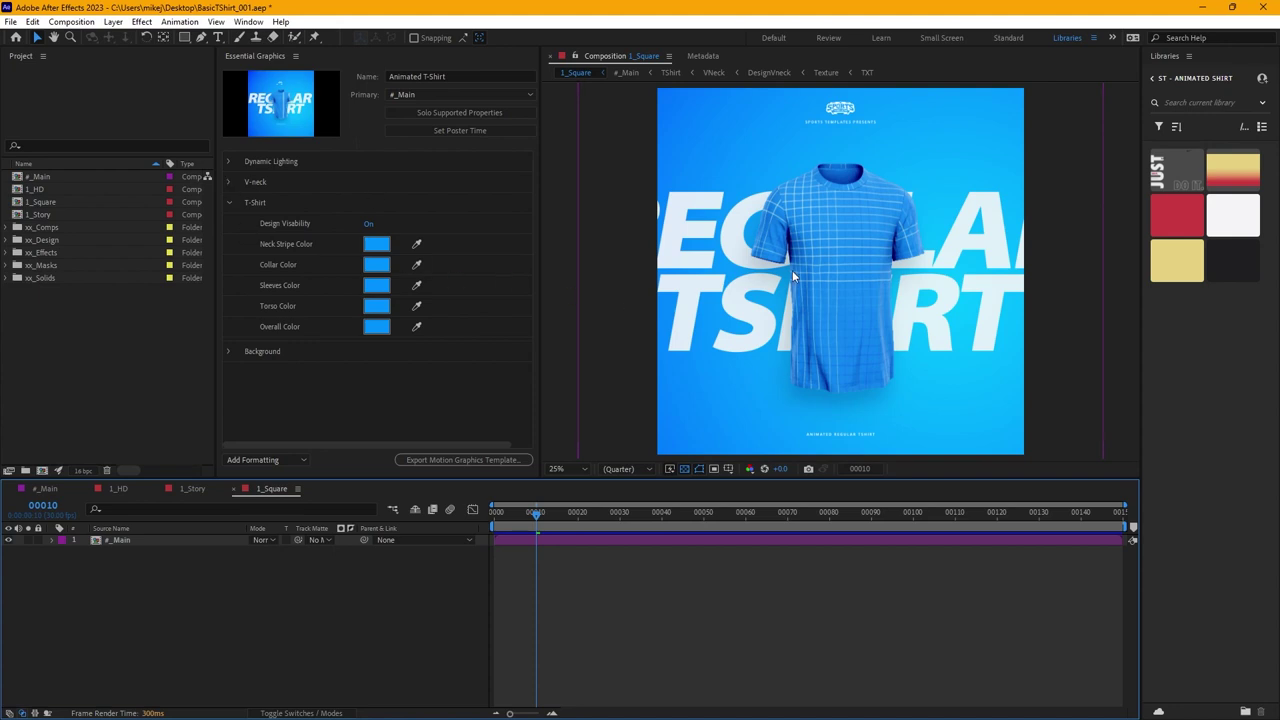
Inspect the shirt's torso and collar at 100% magnification in the composition view, then set the magnification back to 25%
scroll(800, 282, "up", 5)
scroll(846, 229, "down", 1)
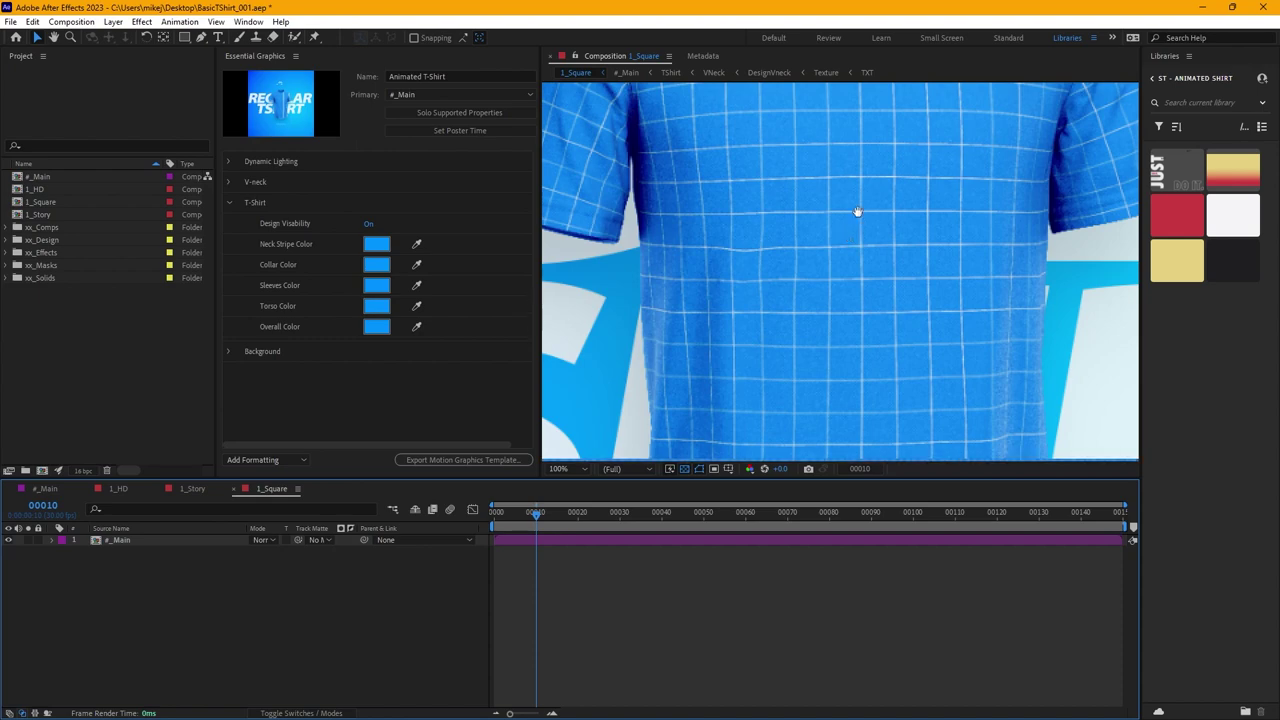
left_click_drag(846, 220, 826, 449)
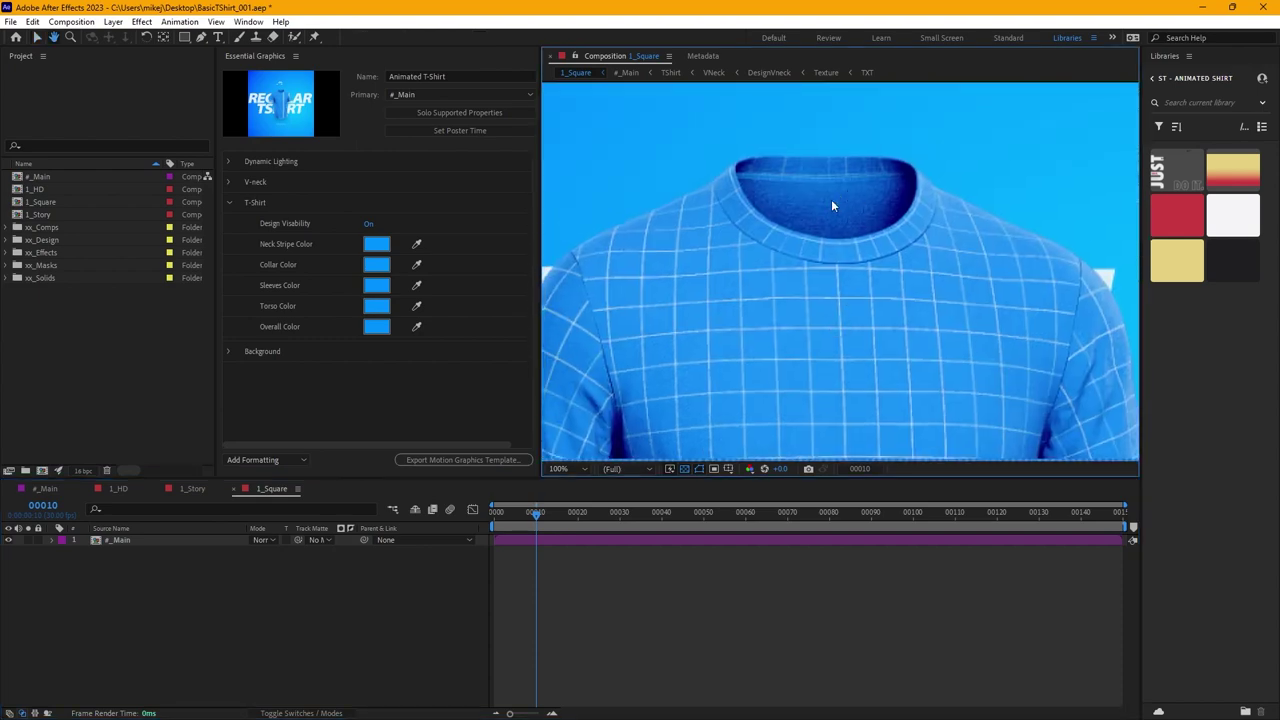
key("v")
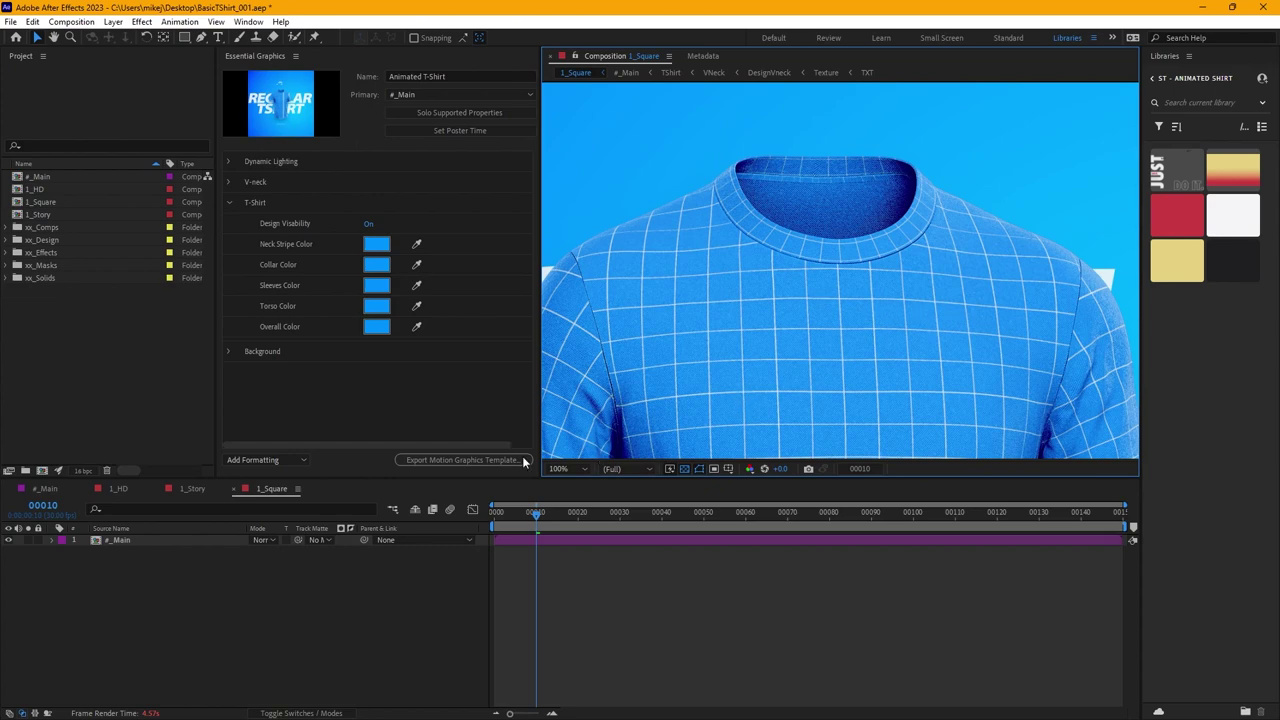
left_click(584, 470)
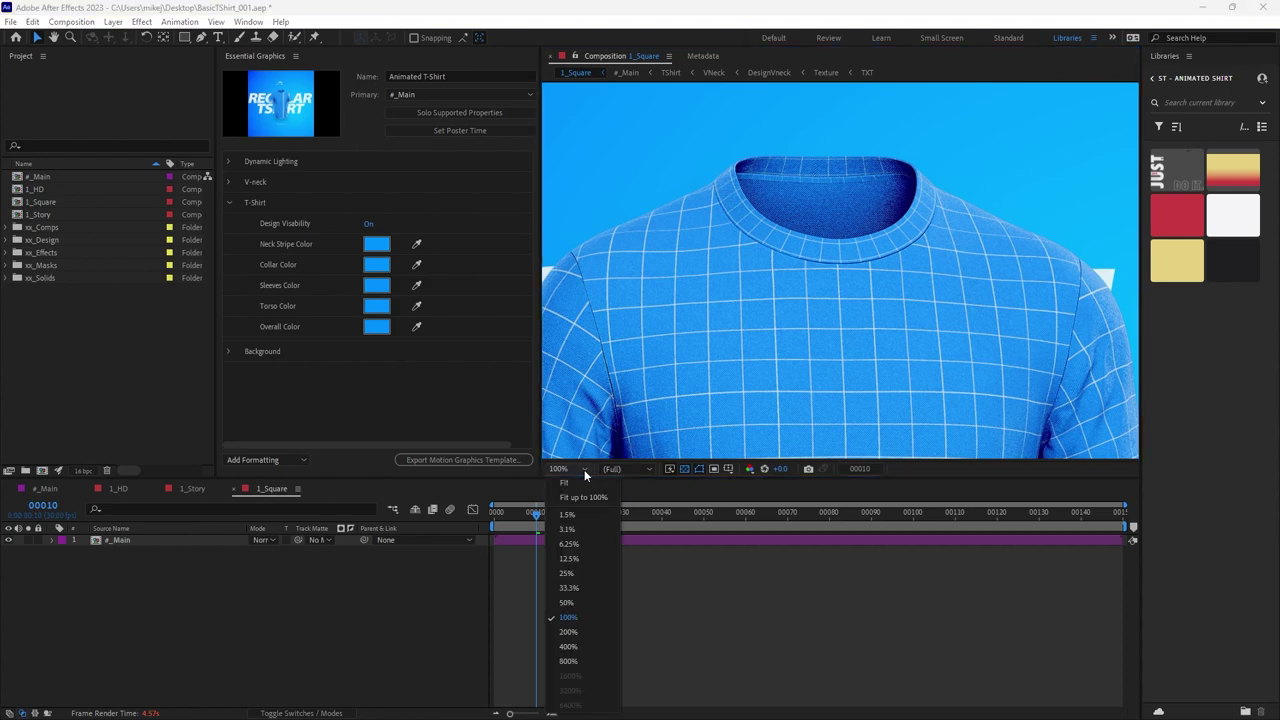
left_click(576, 574)
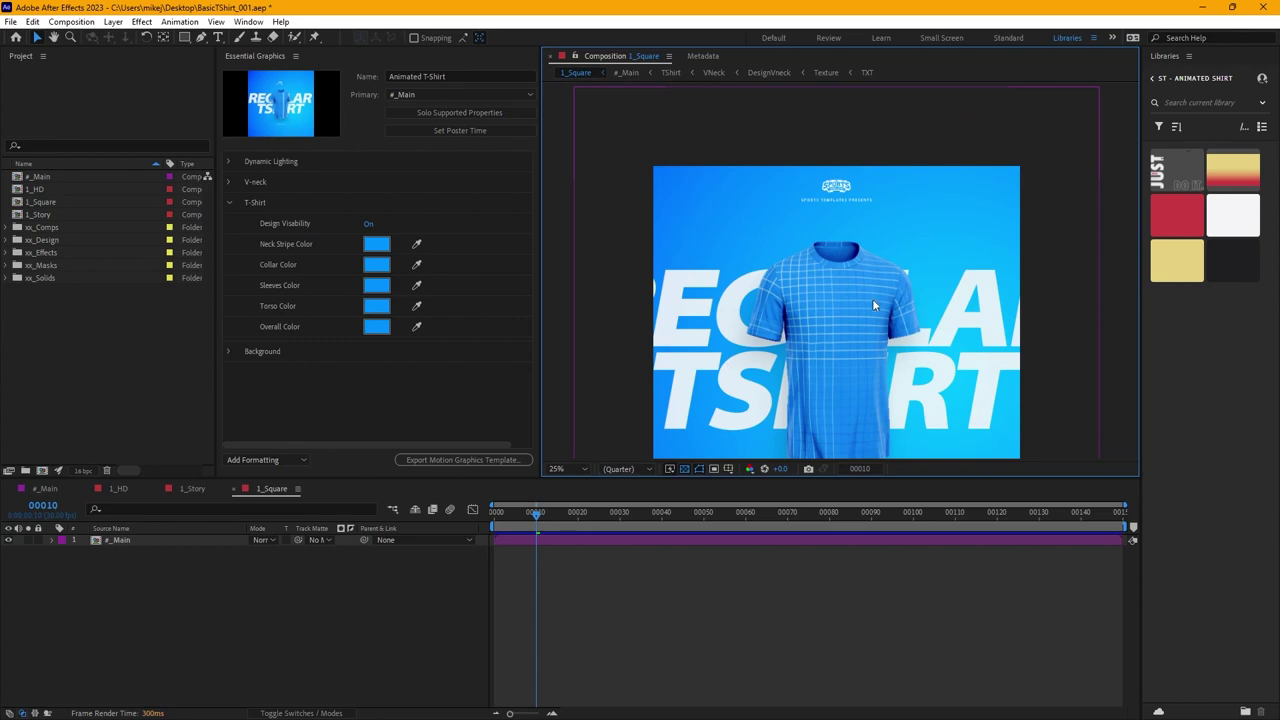
Set the composition's preview resolution to Quarter with the view magnified to 50%
scroll(872, 297, "up", 6)
scroll(868, 297, "down", 5)
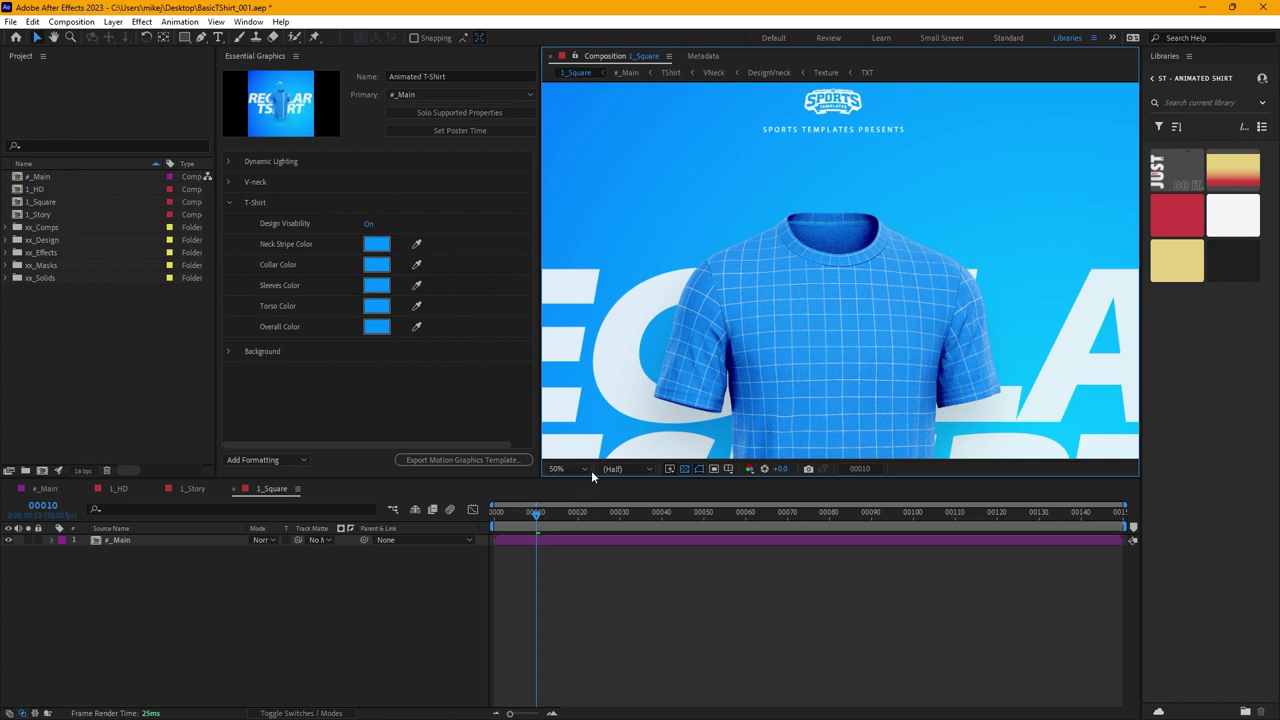
left_click(628, 470)
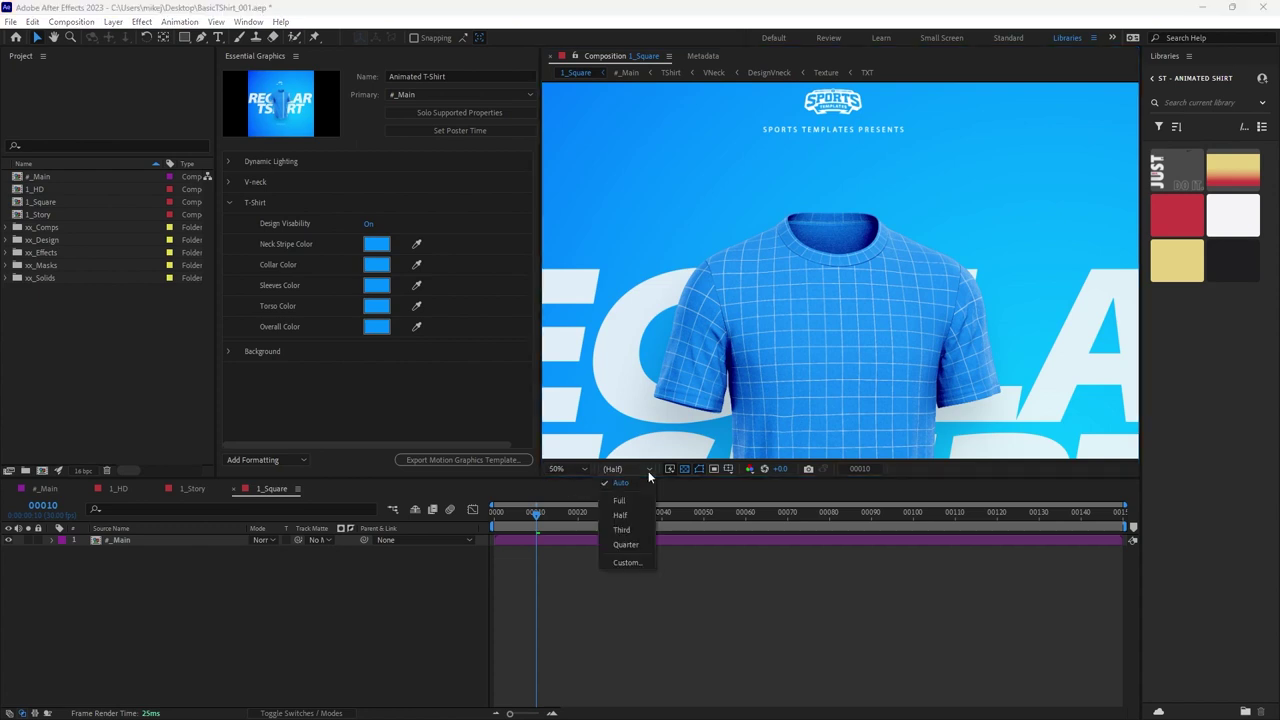
left_click(625, 544)
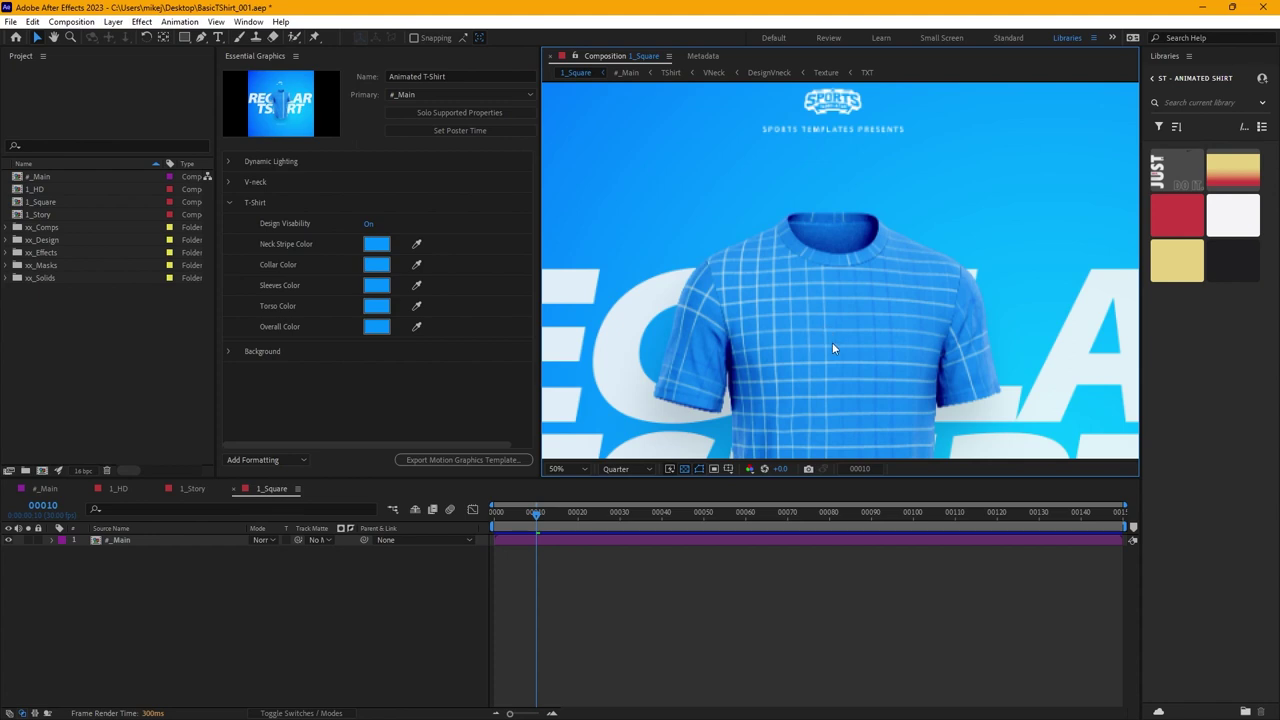
Examine the grid detail on the shirt's torso and sleeves at Quarter preview resolution
left_click_drag(814, 373, 814, 240)
scroll(792, 391, "up", 2)
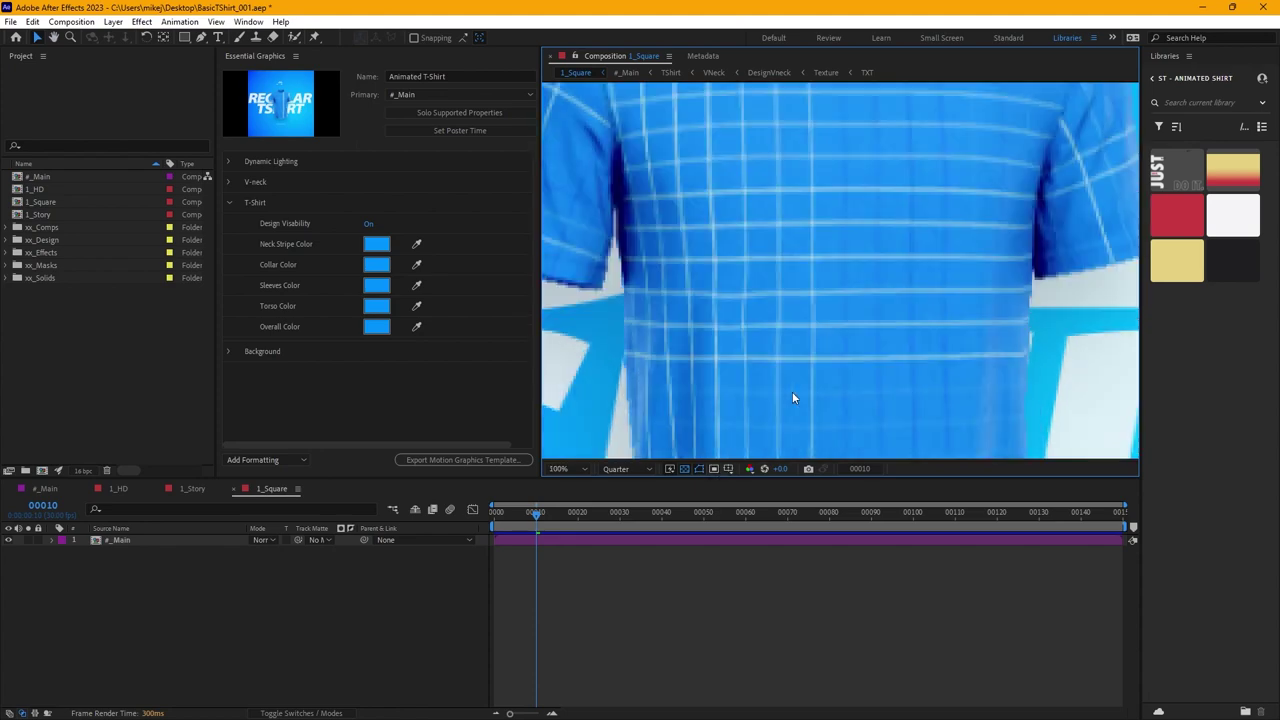
scroll(792, 391, "down", 6)
scroll(792, 391, "up", 2)
scroll(790, 388, "up", 2)
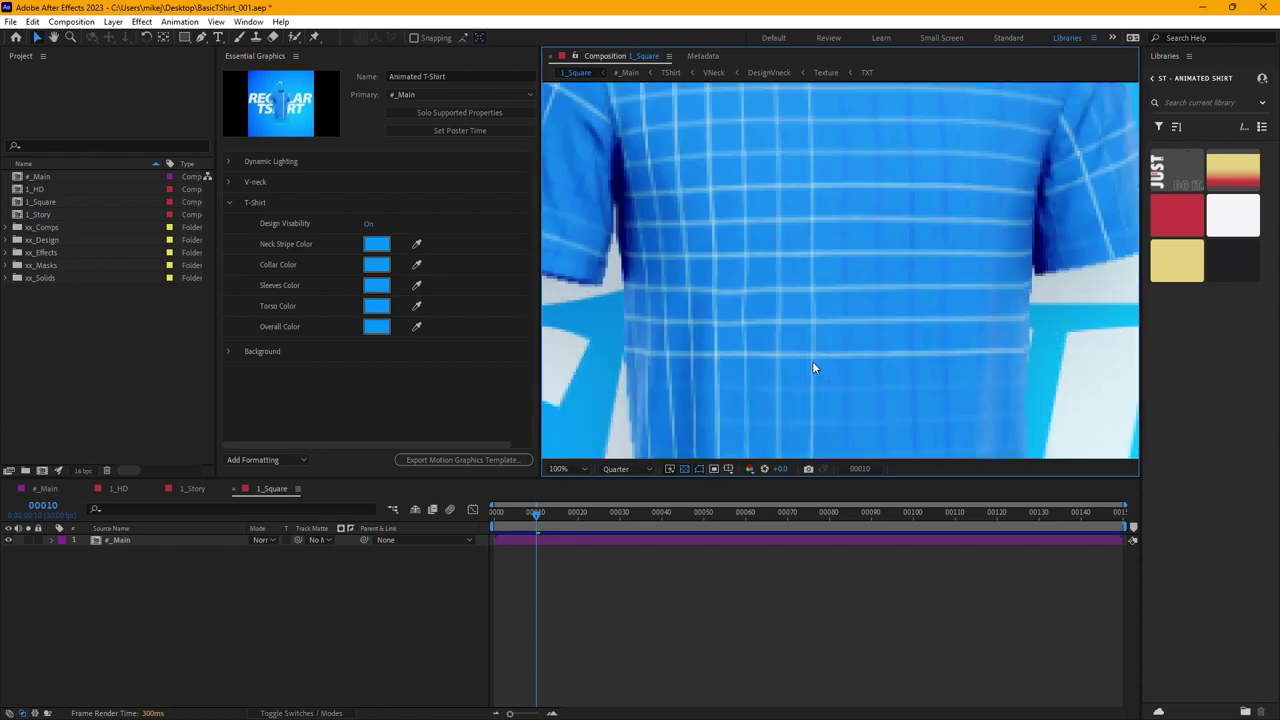
scroll(812, 361, "down", 1)
key("space")
left_click_drag(827, 240, 829, 297)
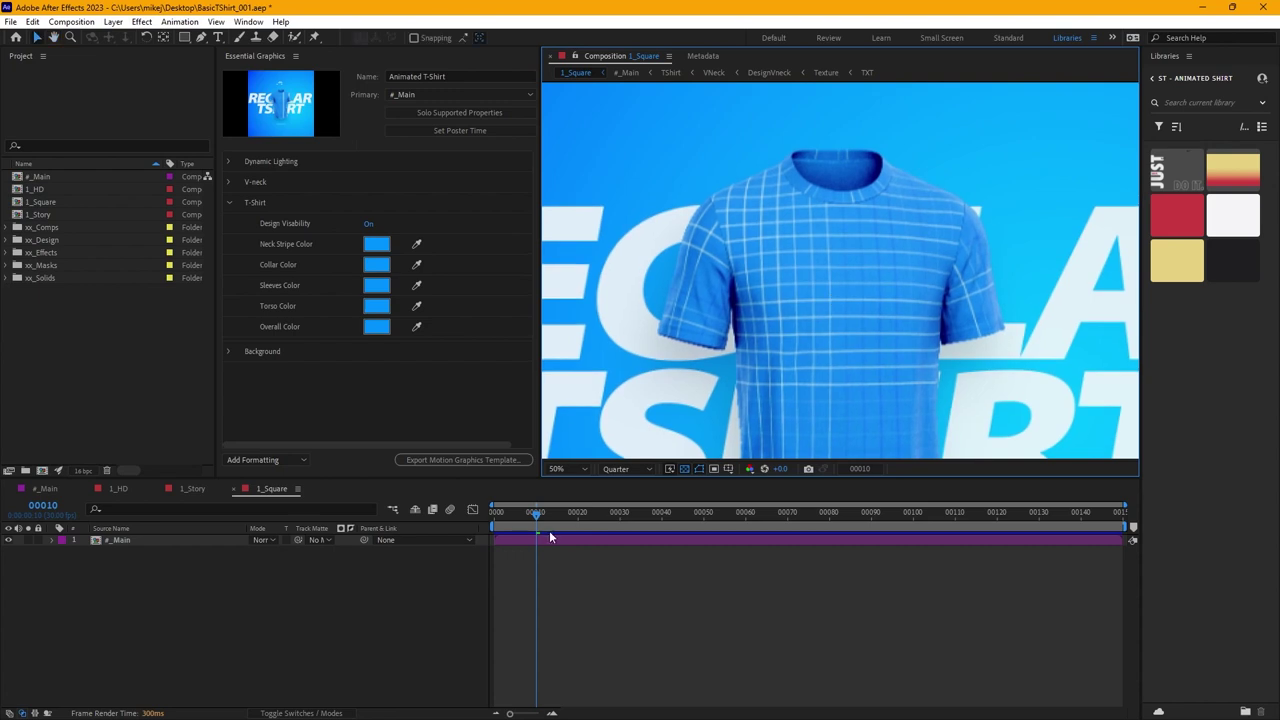
Return the 1_Square timeline to frame 0 and set the preview resolution to Half
left_click_drag(536, 514, 493, 514)
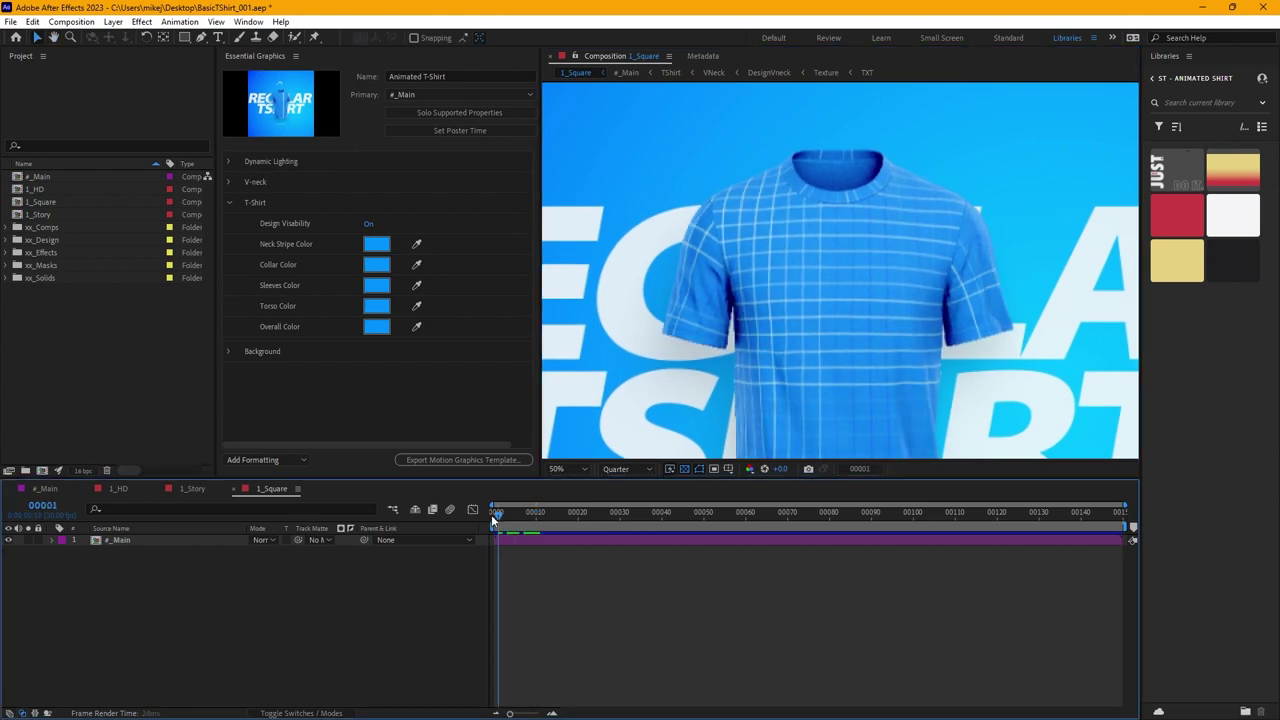
left_click(641, 468)
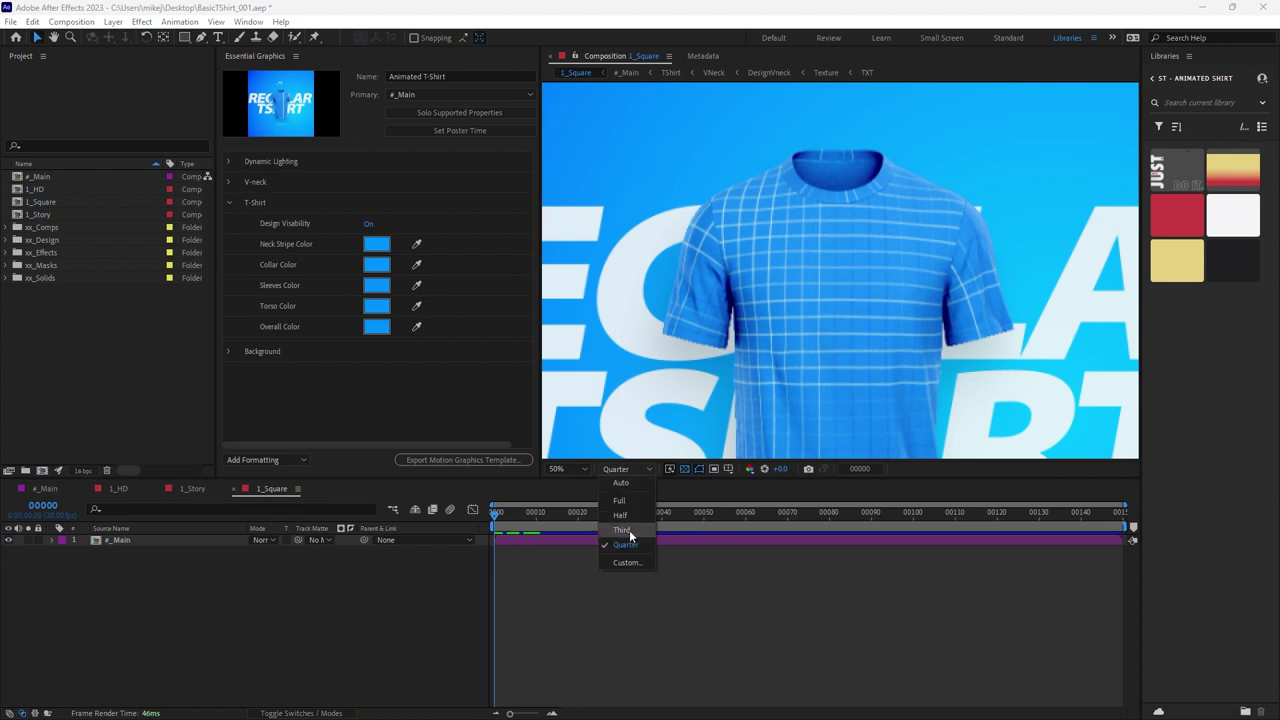
left_click(626, 515)
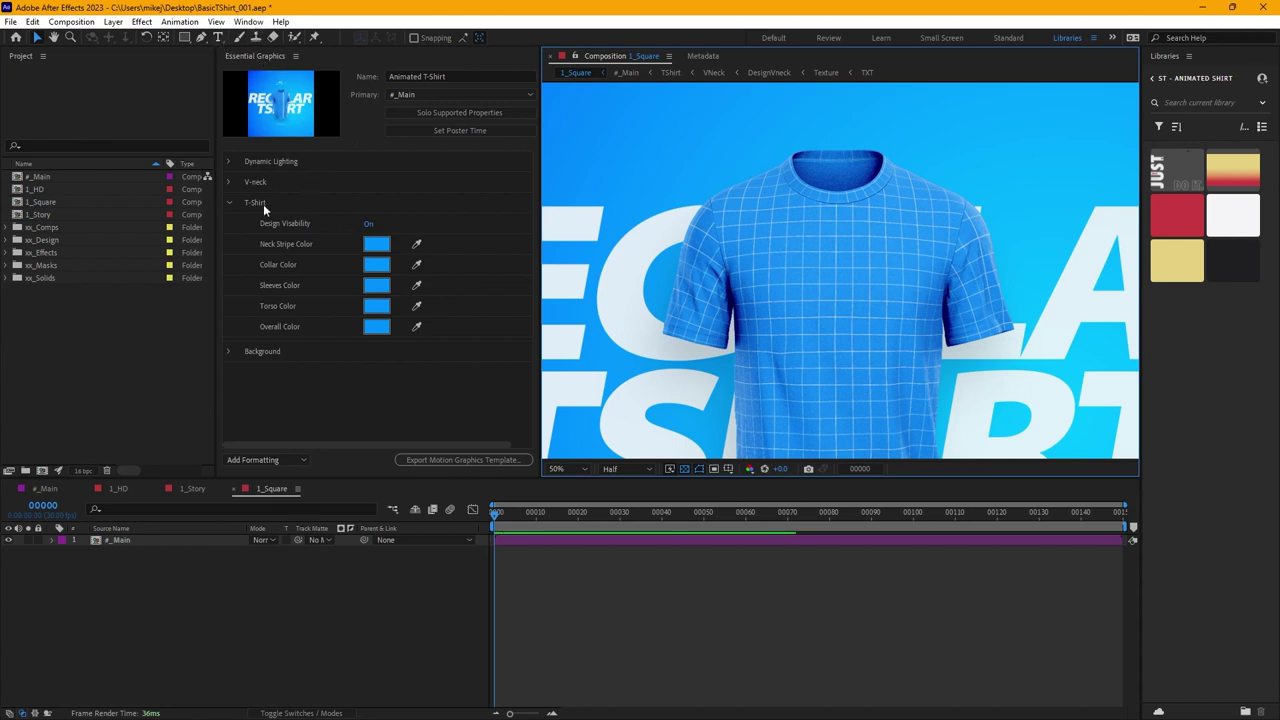
Collapse the T-Shirt property group, expand the V-neck group and turn its Visability on
left_click(231, 205)
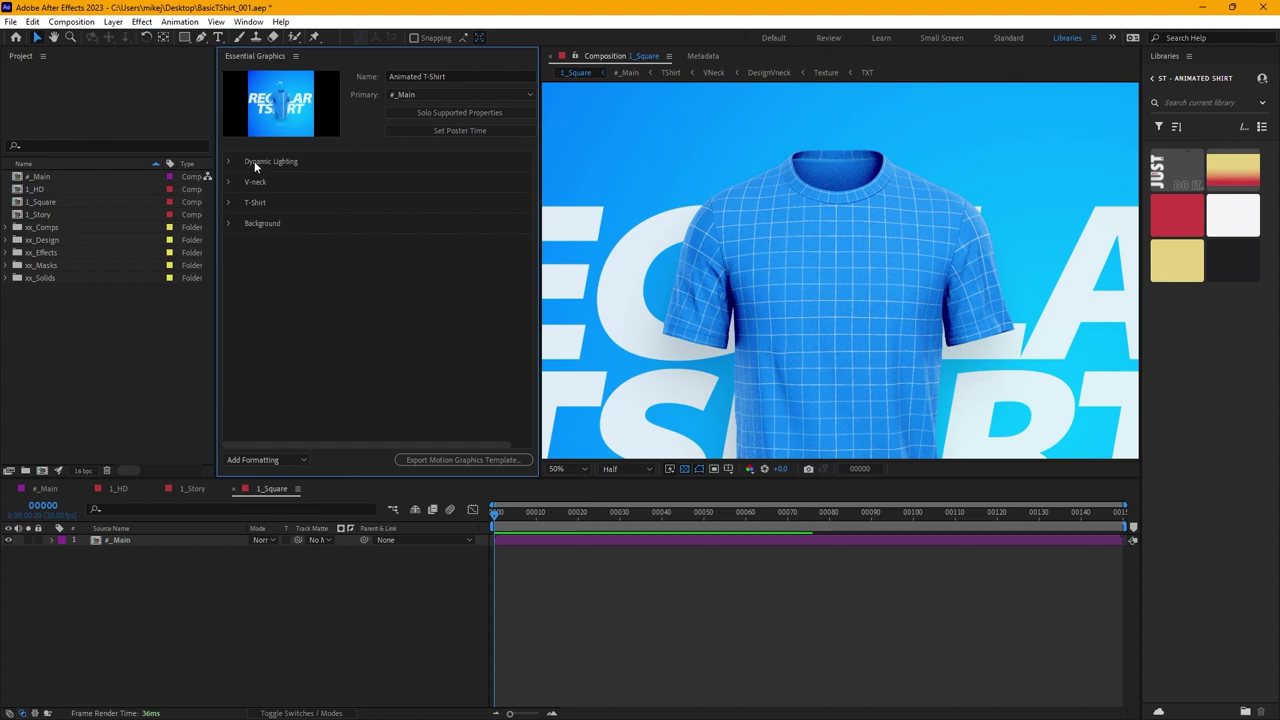
left_click(229, 183)
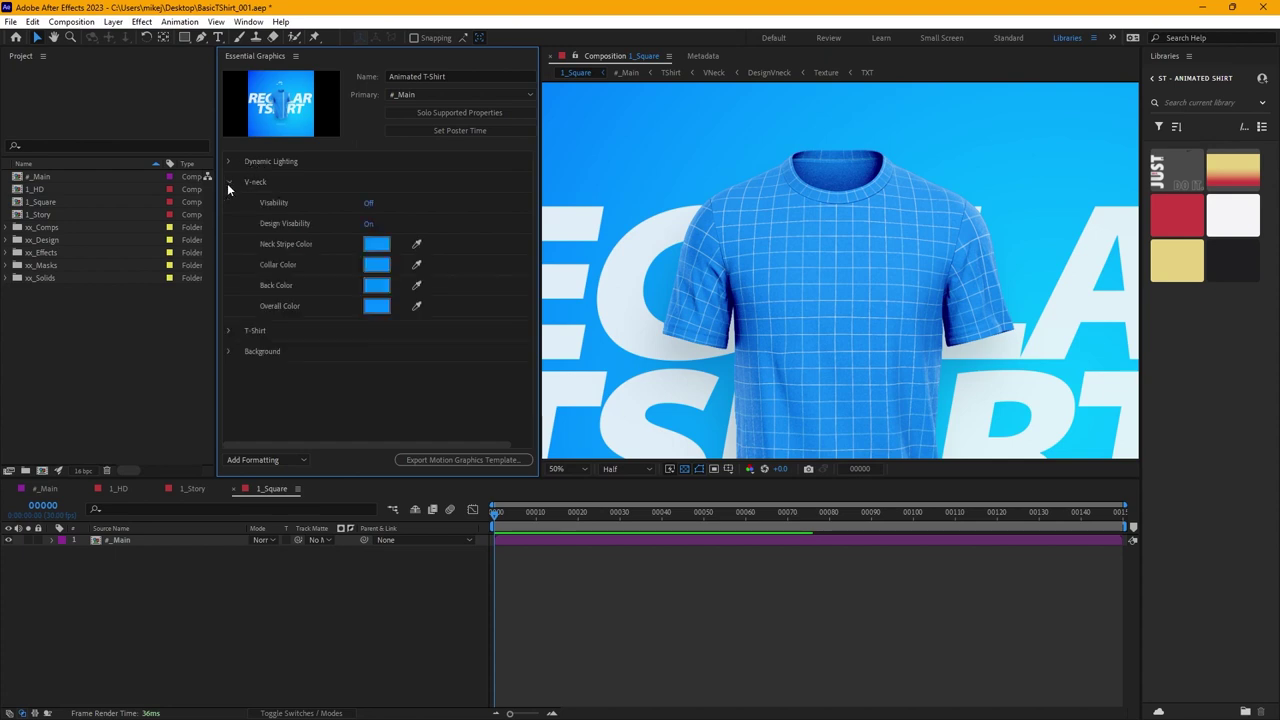
left_click(369, 206)
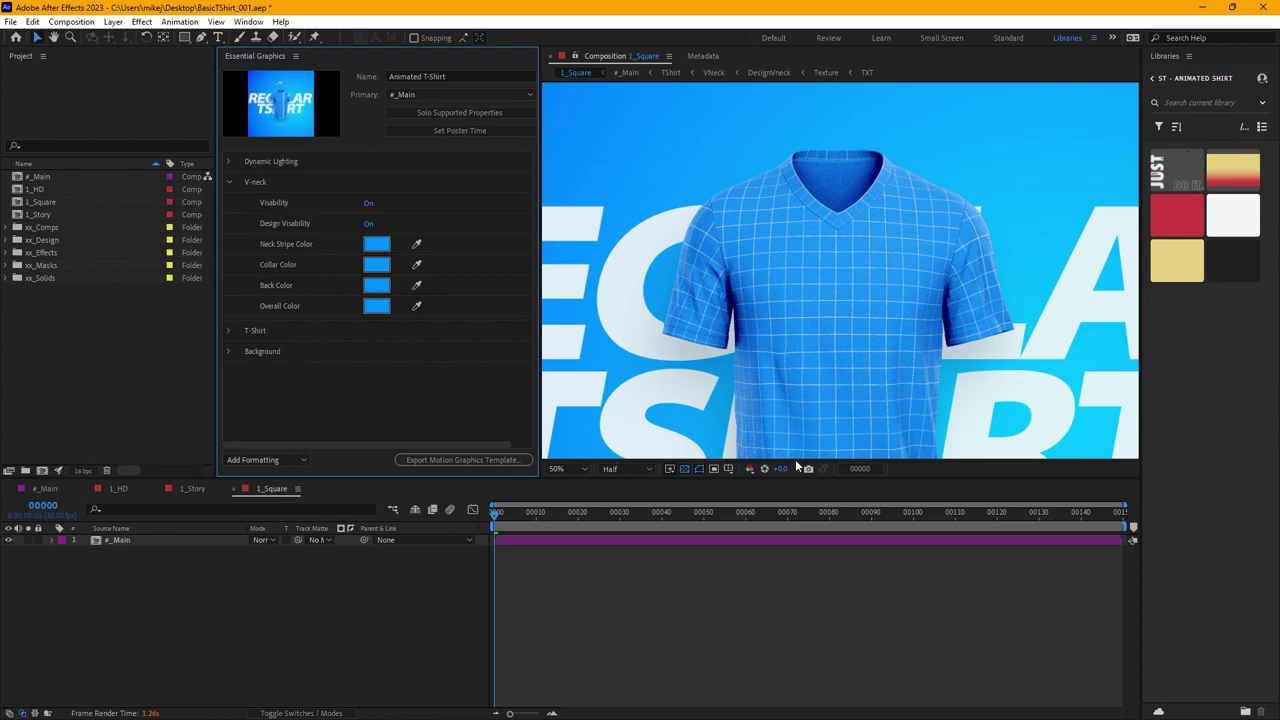
scroll(845, 303, "down", 2)
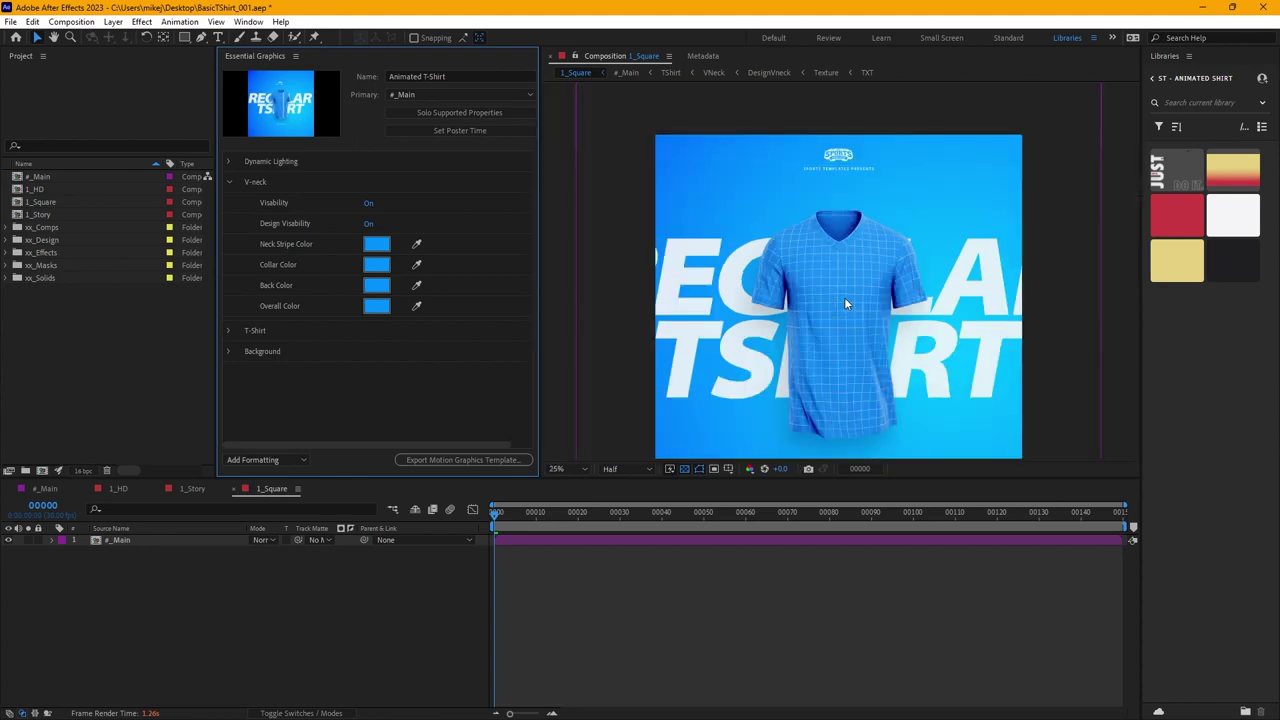
scroll(845, 303, "up", 2)
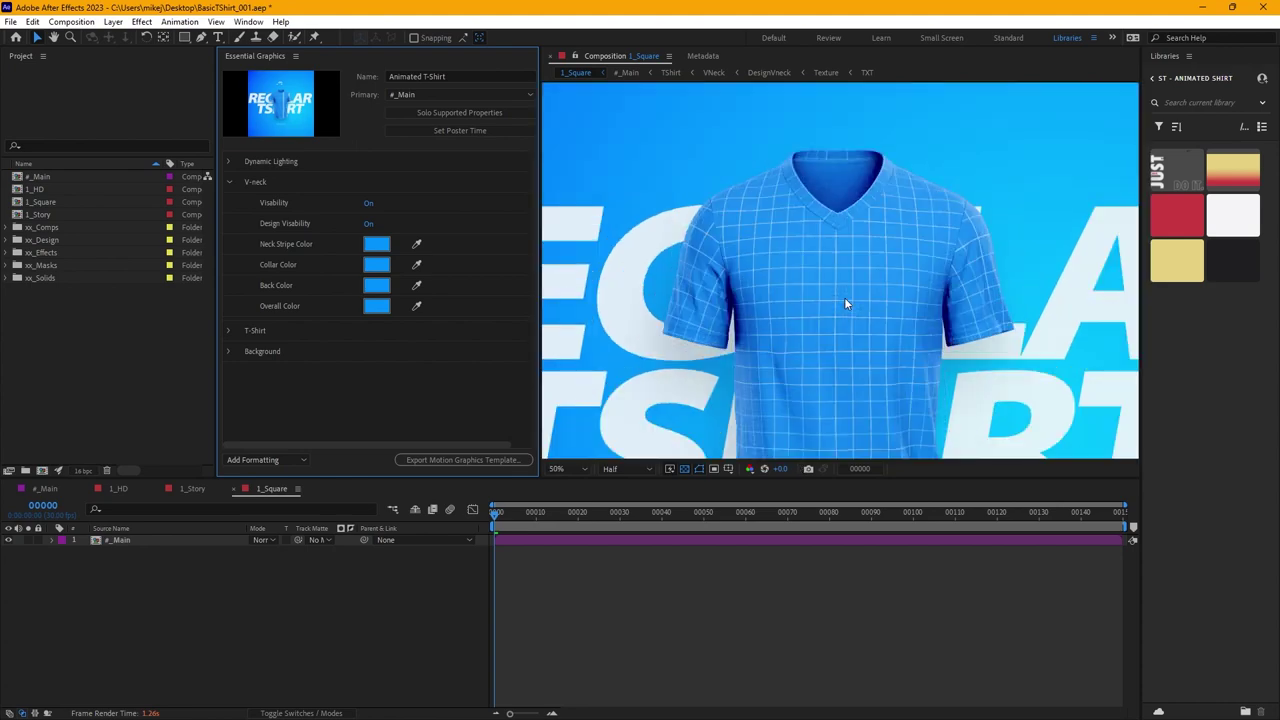
Toggle the V-neck's Design Visability to compare the collar with and without the design, leaving it off
left_click(368, 224)
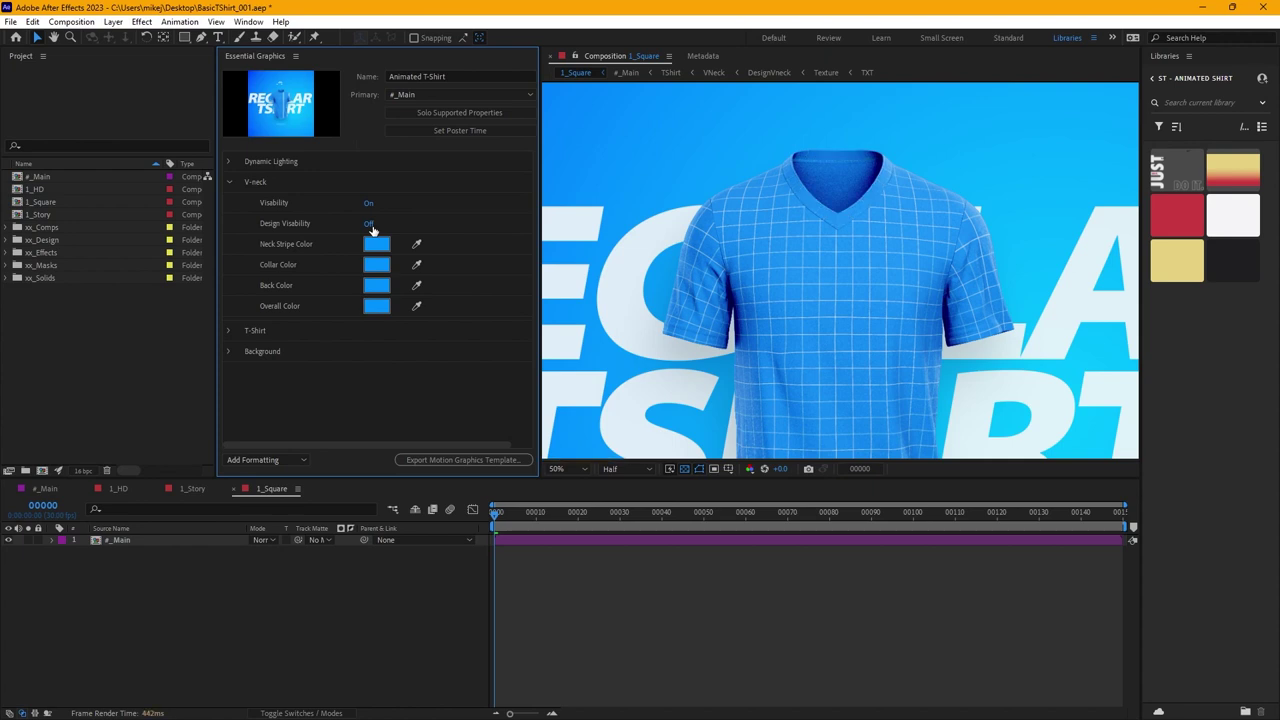
left_click(405, 231)
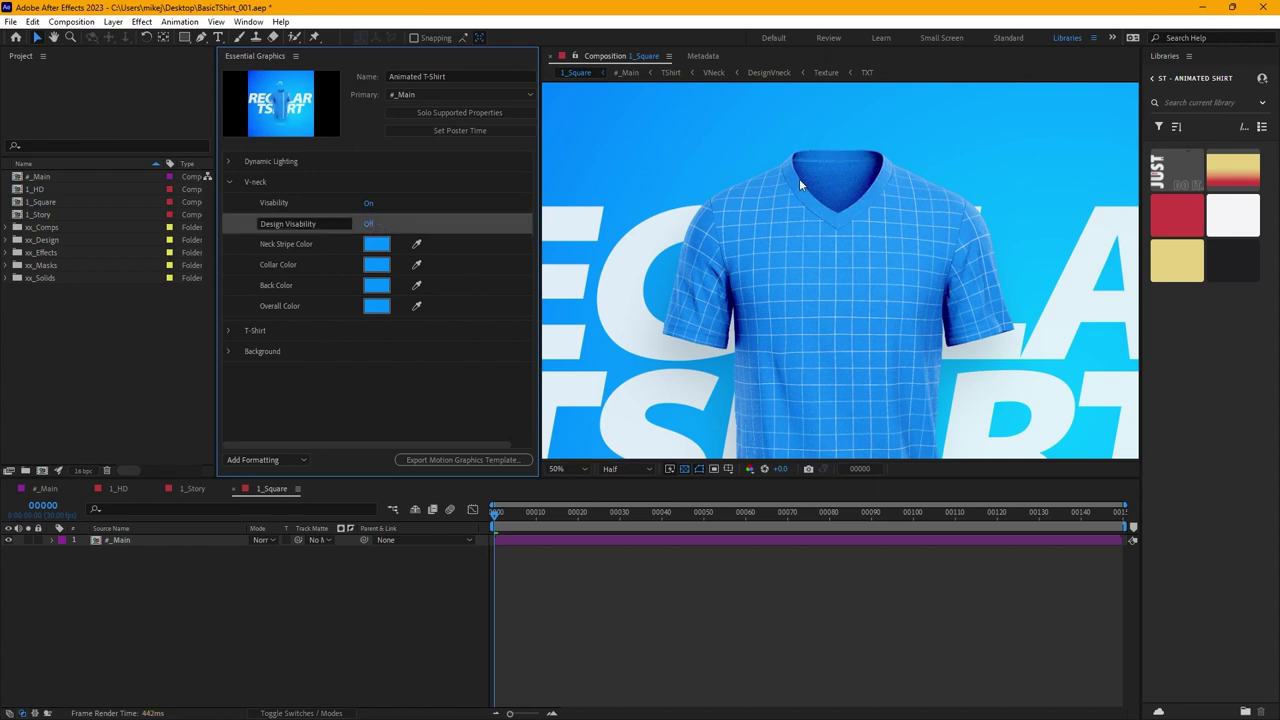
left_click(369, 224)
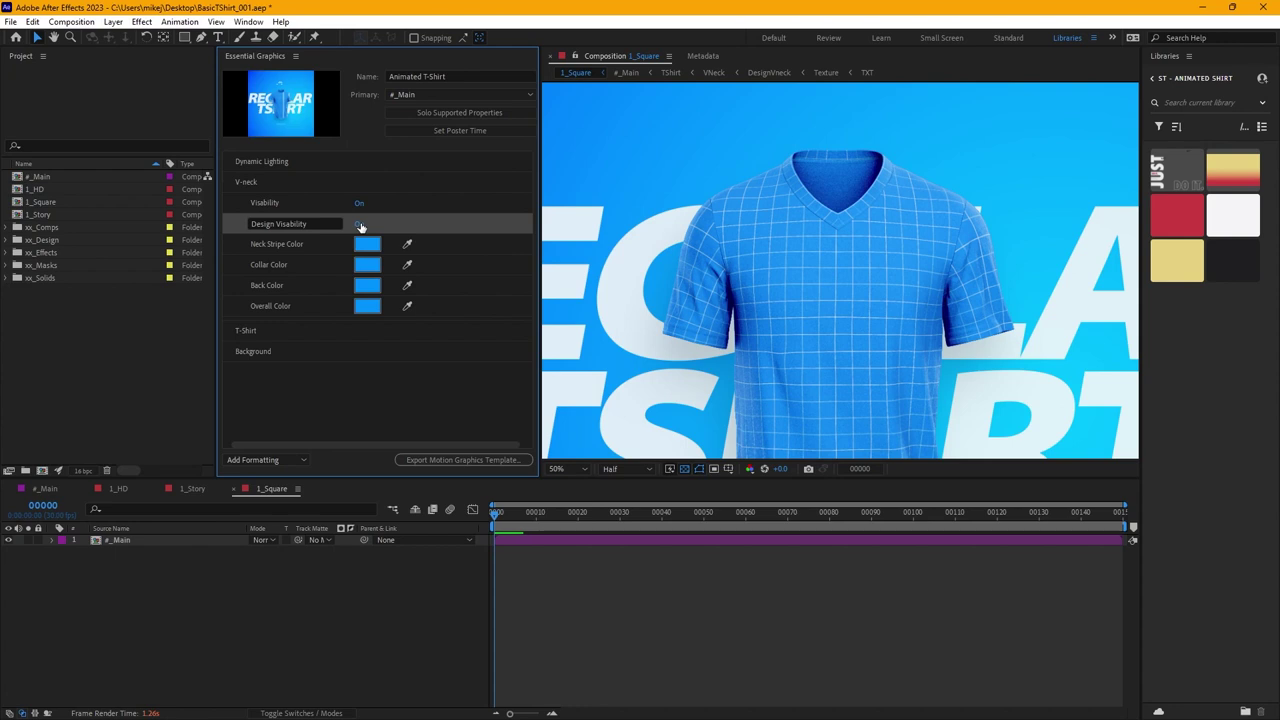
left_click(360, 228)
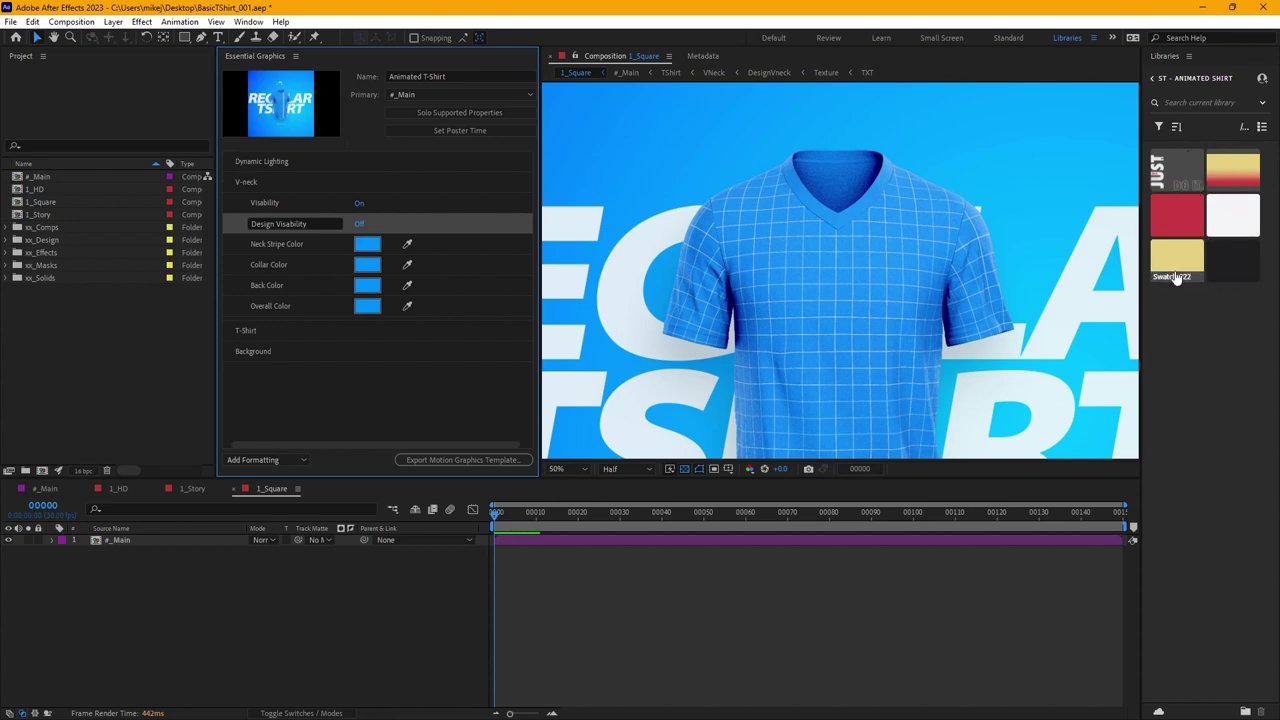
Sample the yellow library swatch, Swatch 922, for the V-neck's Neck Stripe Color and Collar Color
left_click(408, 250)
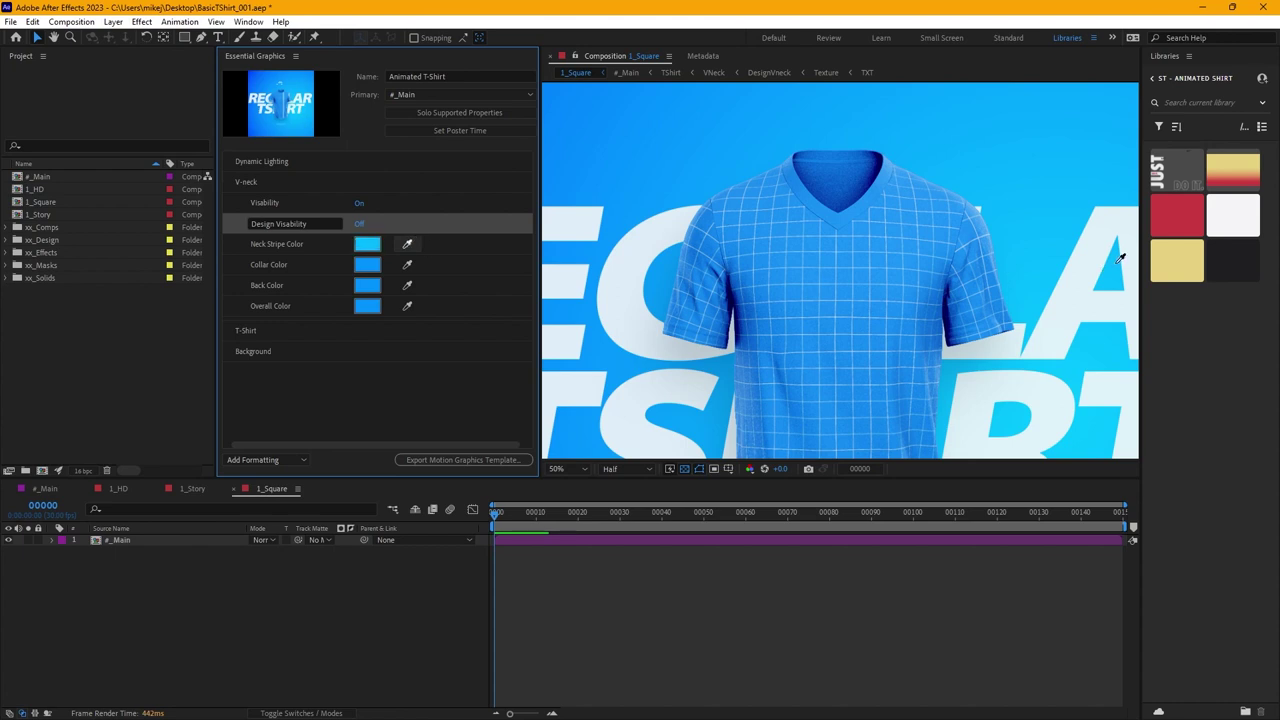
left_click(1176, 258)
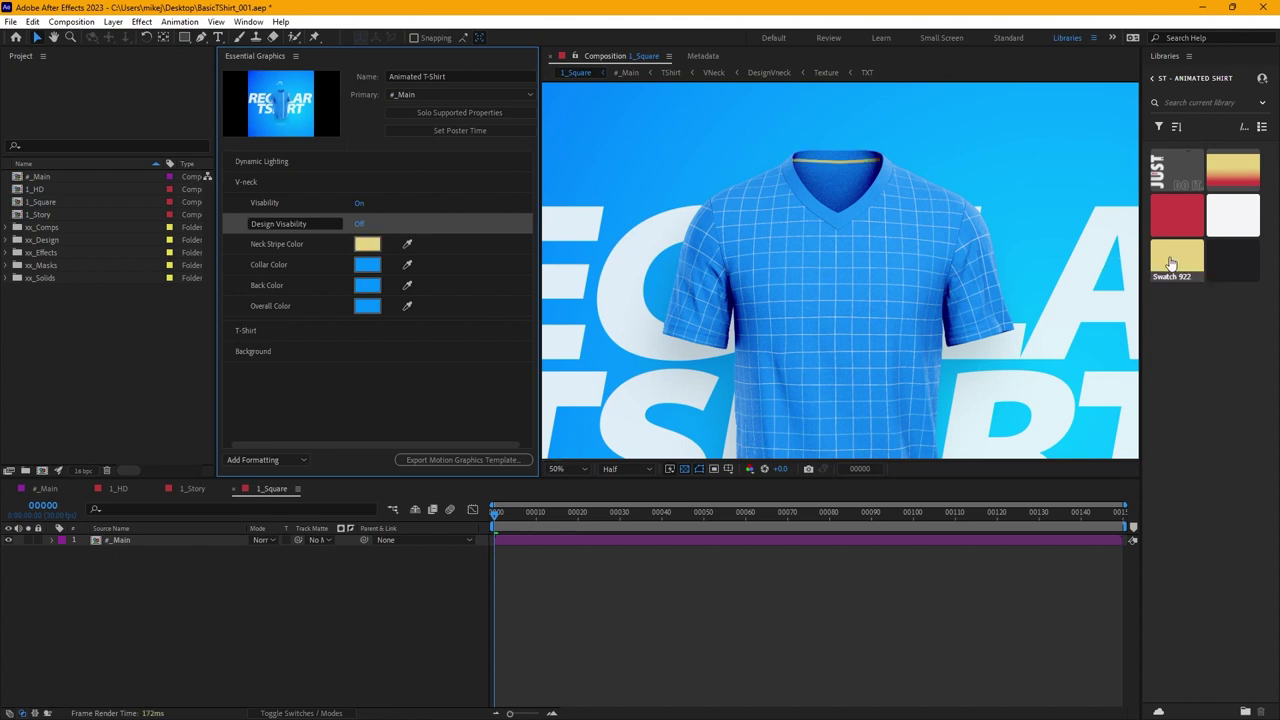
left_click(407, 264)
left_click(1176, 262)
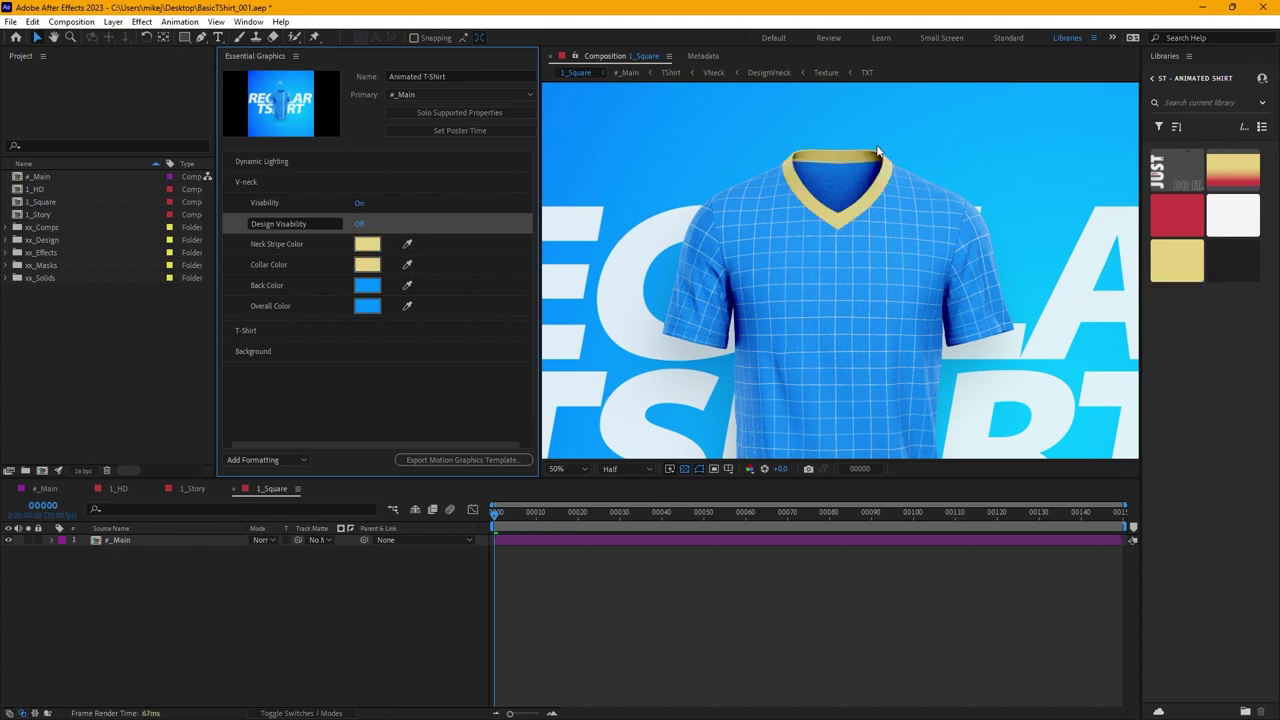
Sample the red library swatch for the V-neck's Neck Stripe Color, and the yellow swatch for its Back Color and Overall Color
left_click(407, 245)
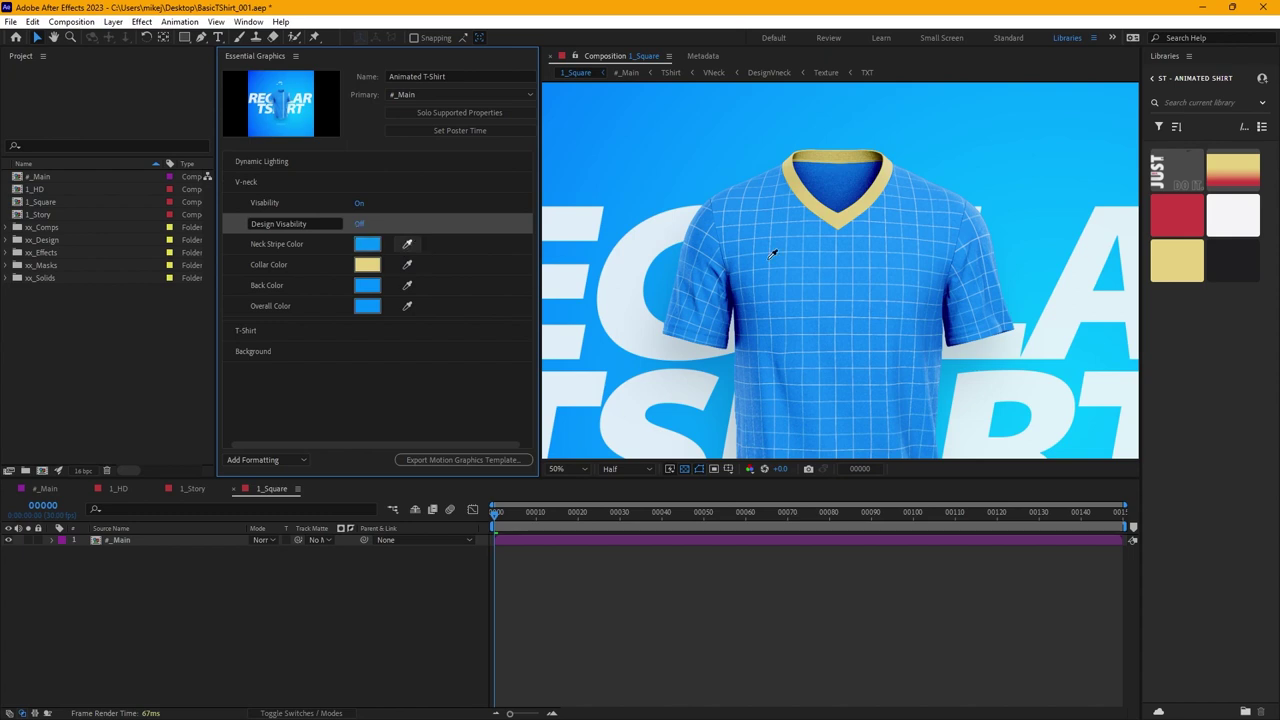
left_click(1180, 220)
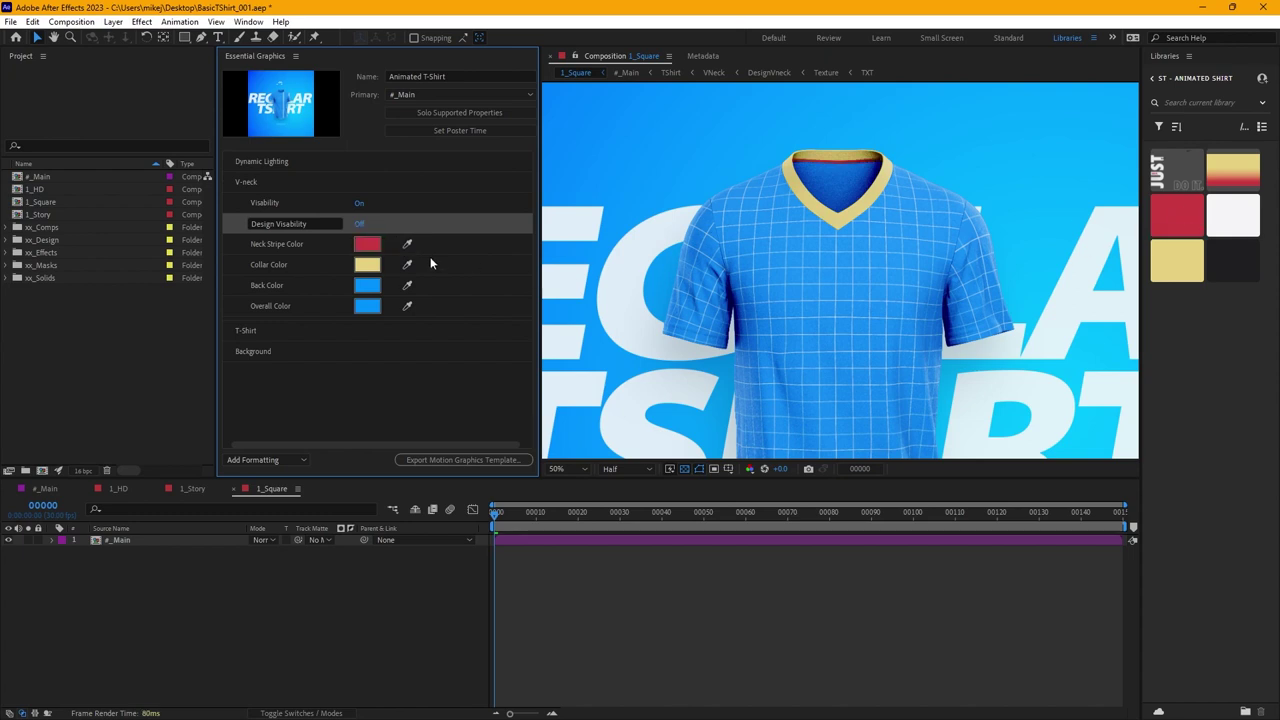
left_click(407, 285)
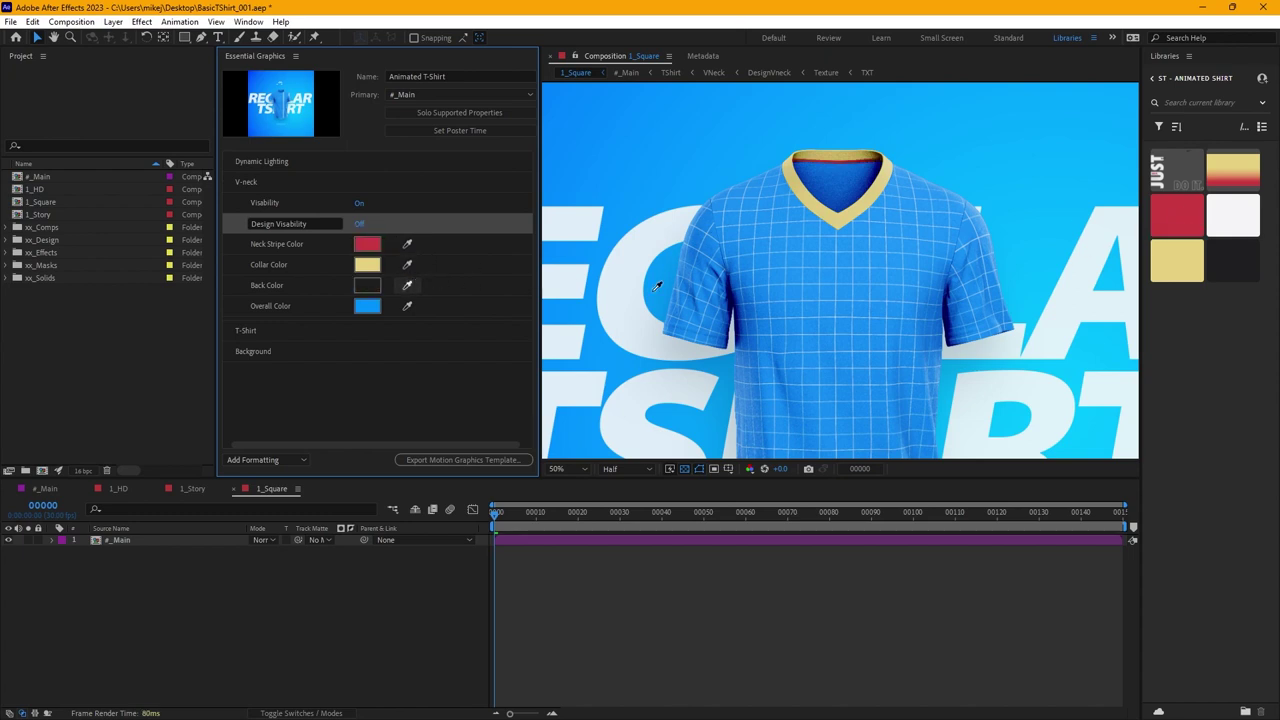
left_click(1176, 262)
left_click(407, 308)
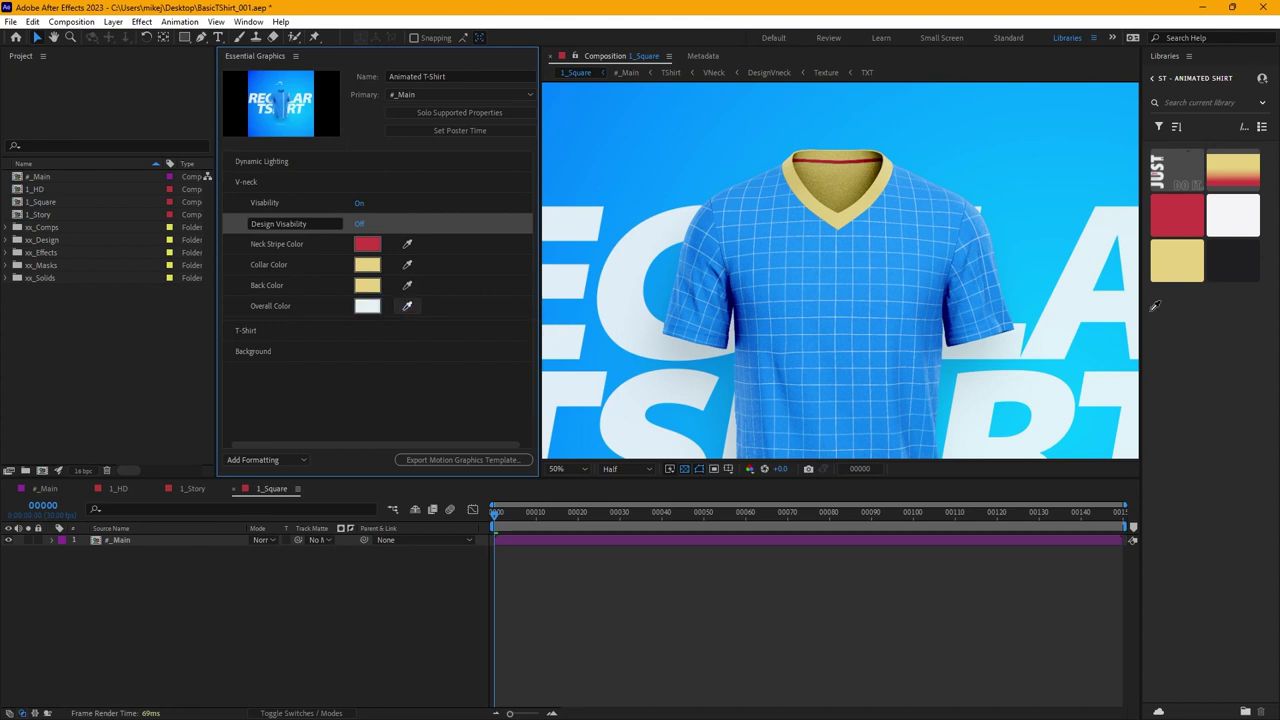
left_click(1176, 262)
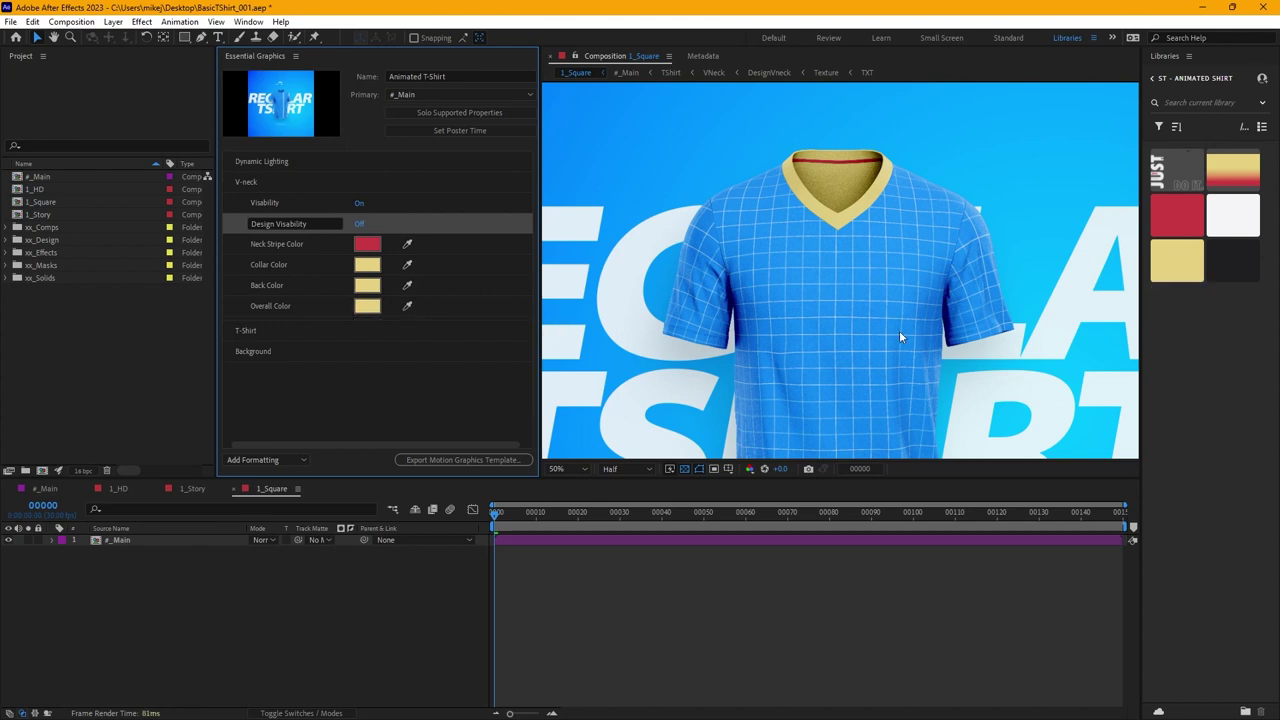
Widen the Essential Graphics panel so the full width of the property groups fits
left_click(357, 222)
left_click_drag(271, 444, 226, 443)
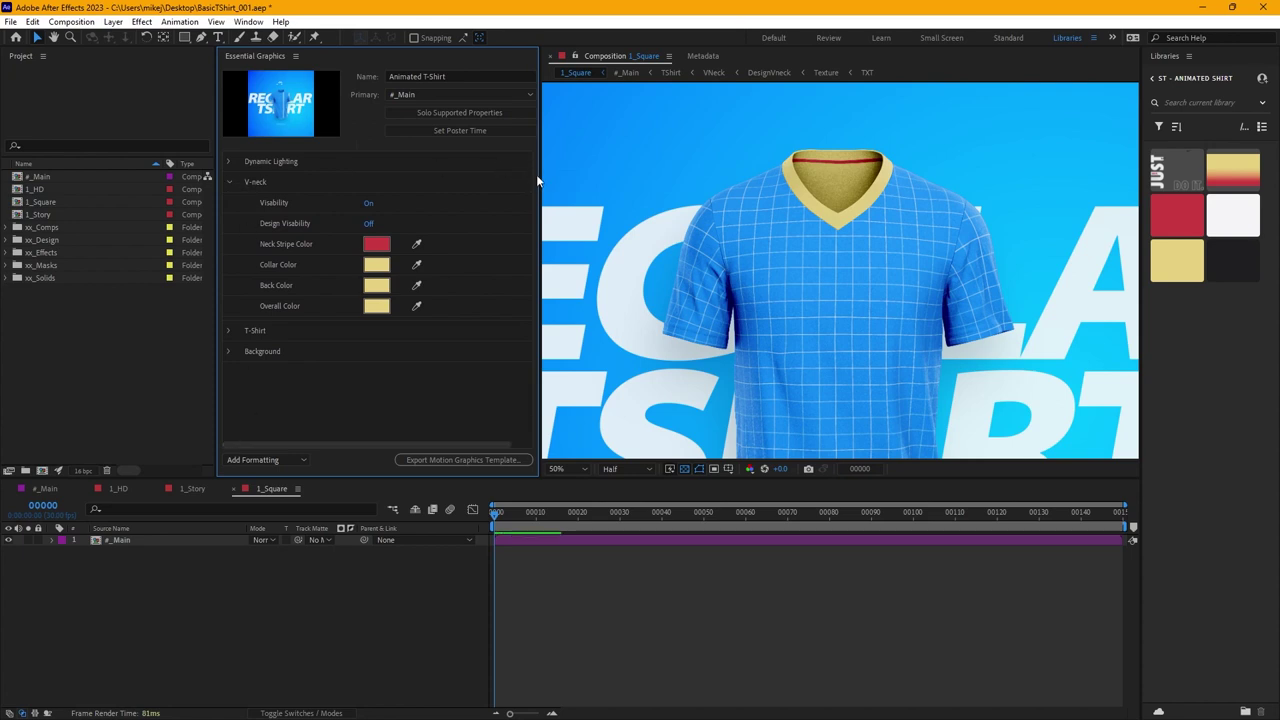
mouse_move(541, 176)
left_mouse_down()
mouse_move(518, 175)
mouse_move(565, 176)
left_mouse_up()
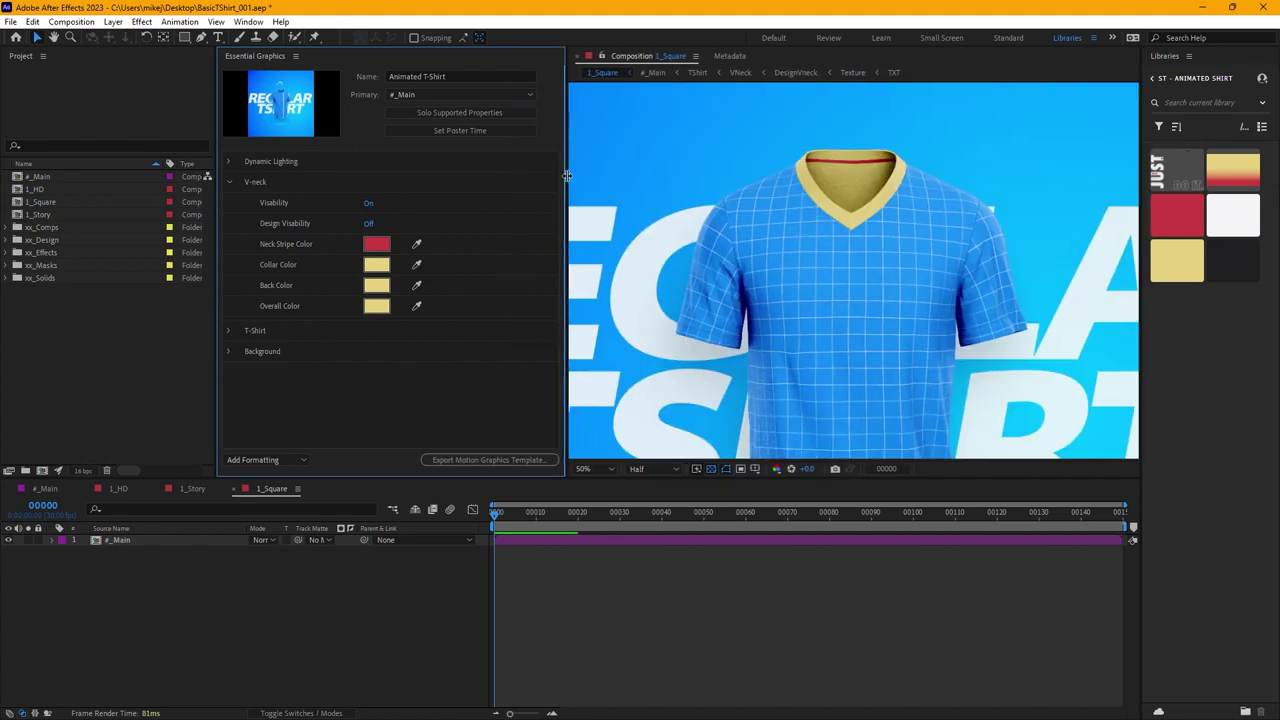
Turn off the T-Shirt group's Design Visability and preview the plain shirt, stopping at frame 24
left_click(228, 183)
left_click(228, 203)
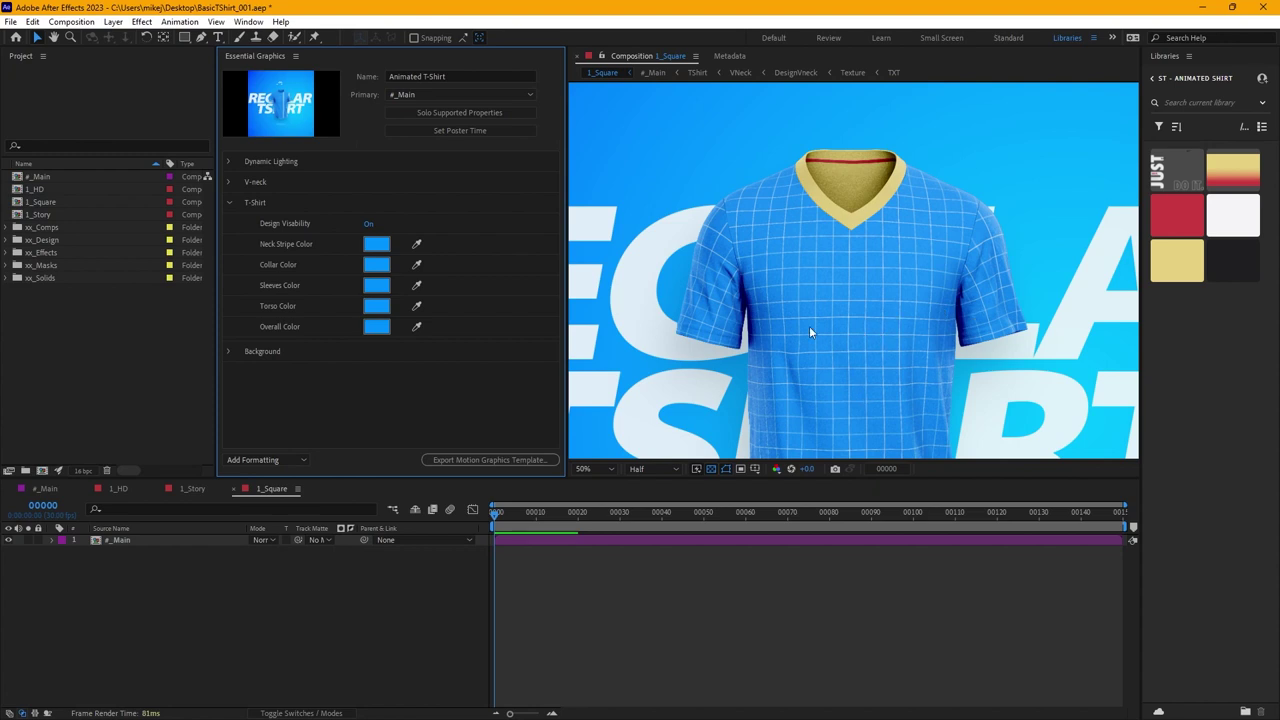
left_click(369, 226)
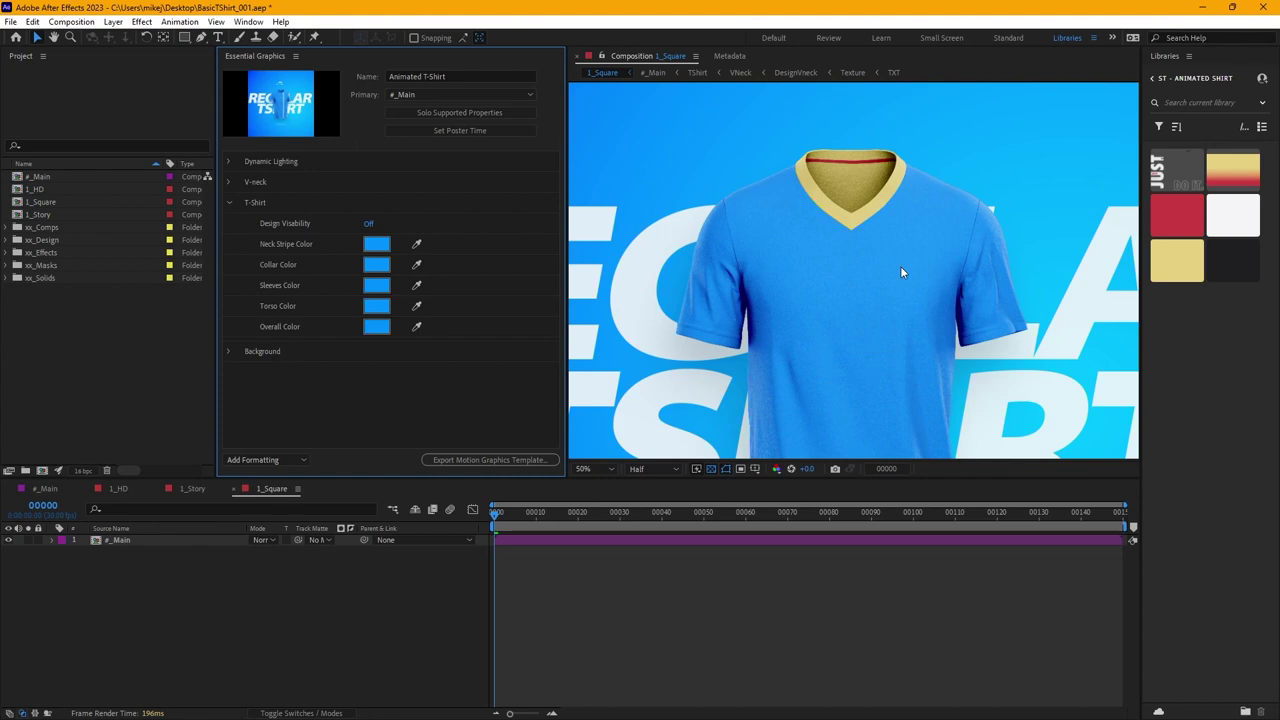
left_click_drag(877, 331, 859, 236)
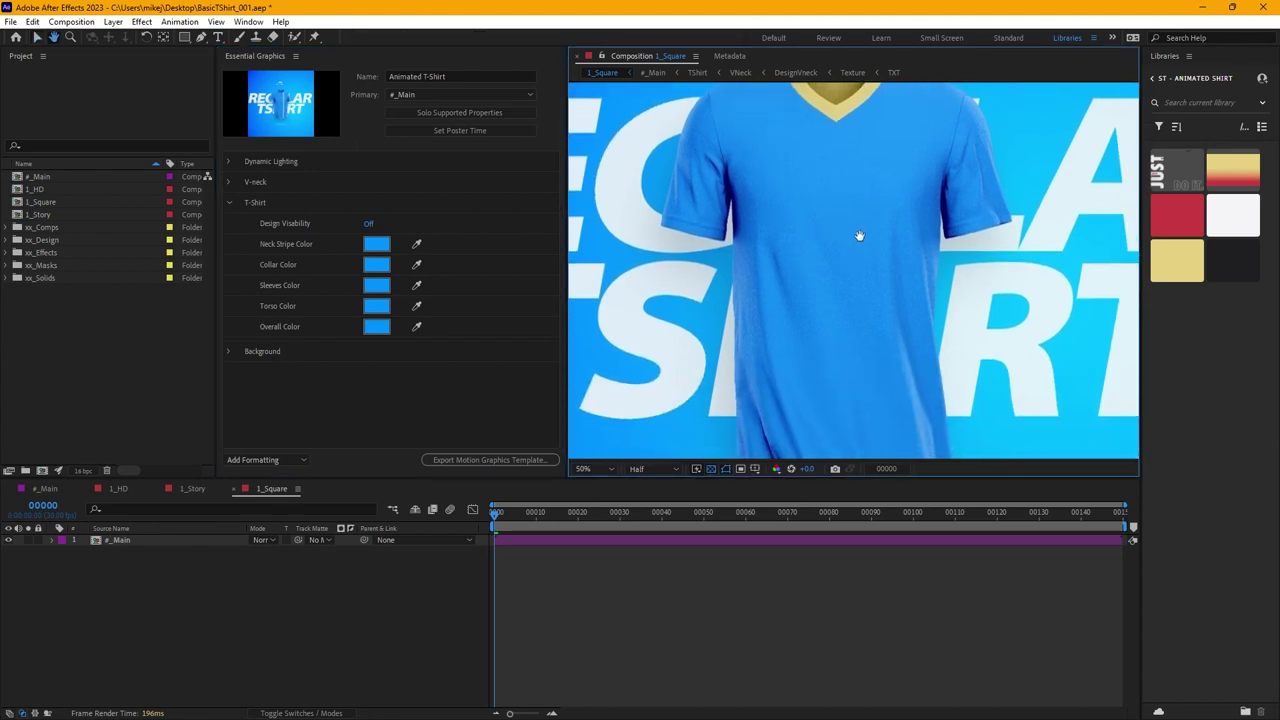
key("space")
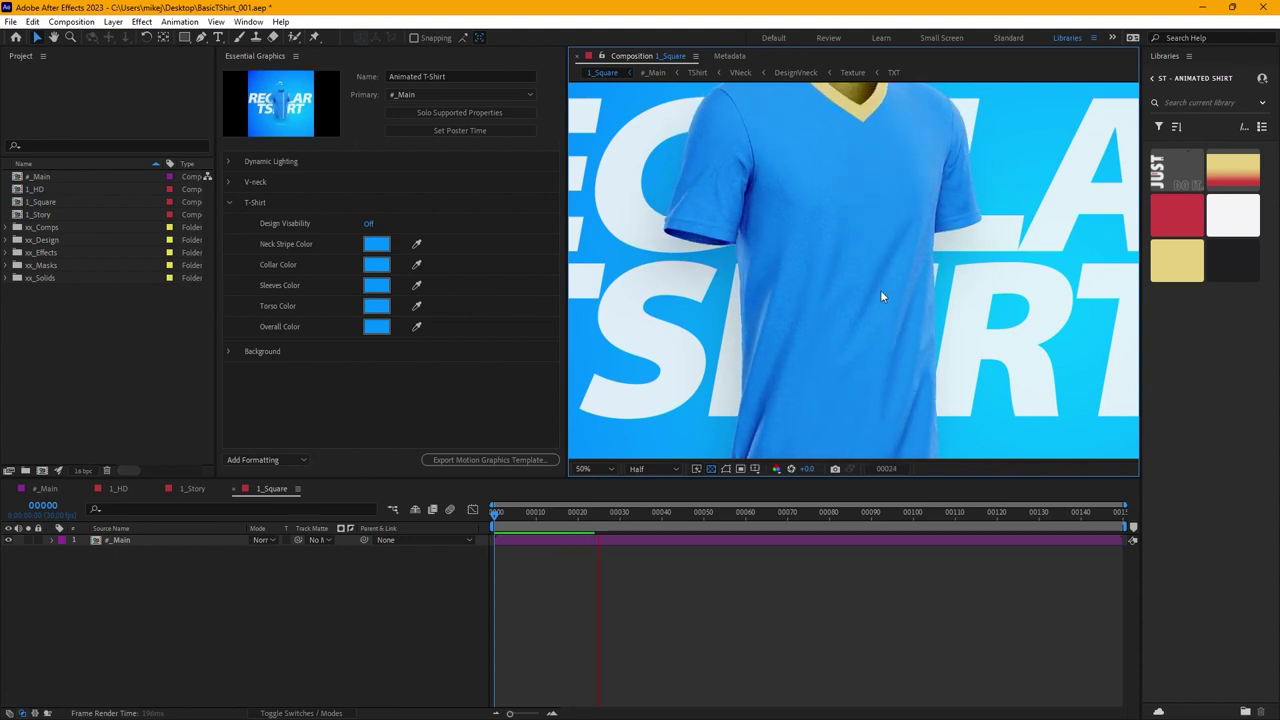
key("space")
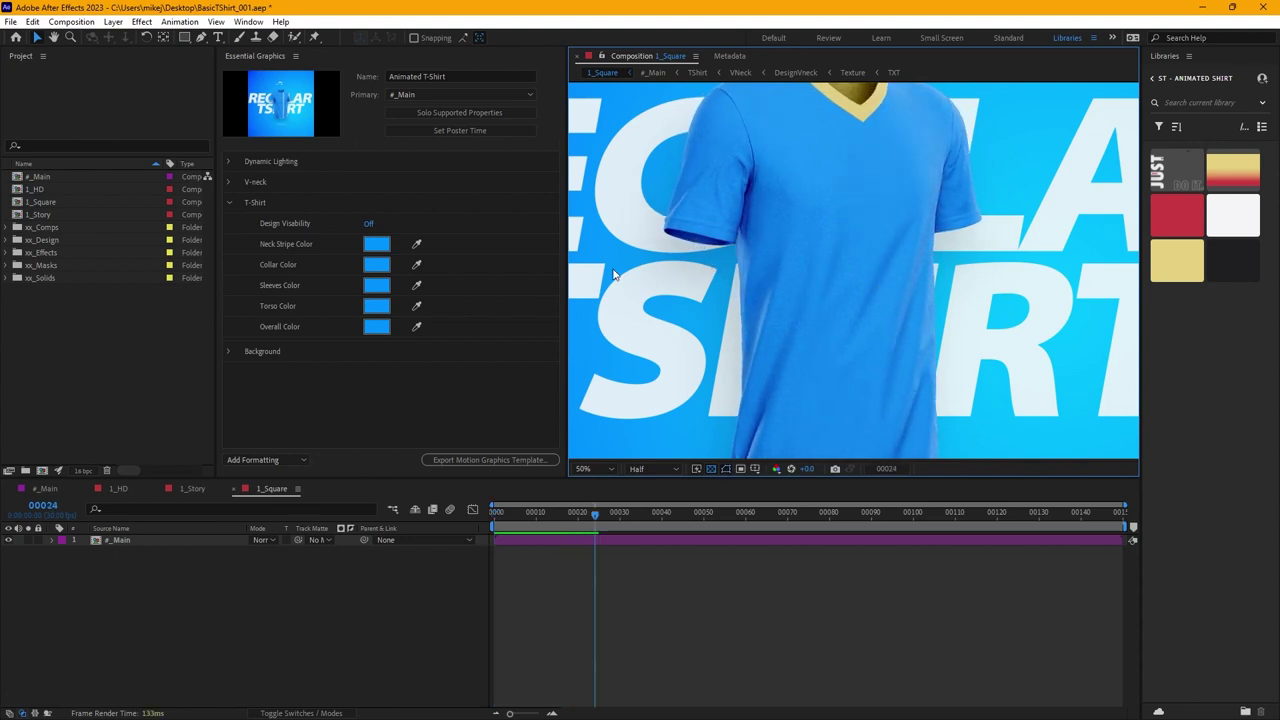
Sample the yellow library swatch for the T-Shirt group's Sleeves Color and Torso Color
left_click(416, 286)
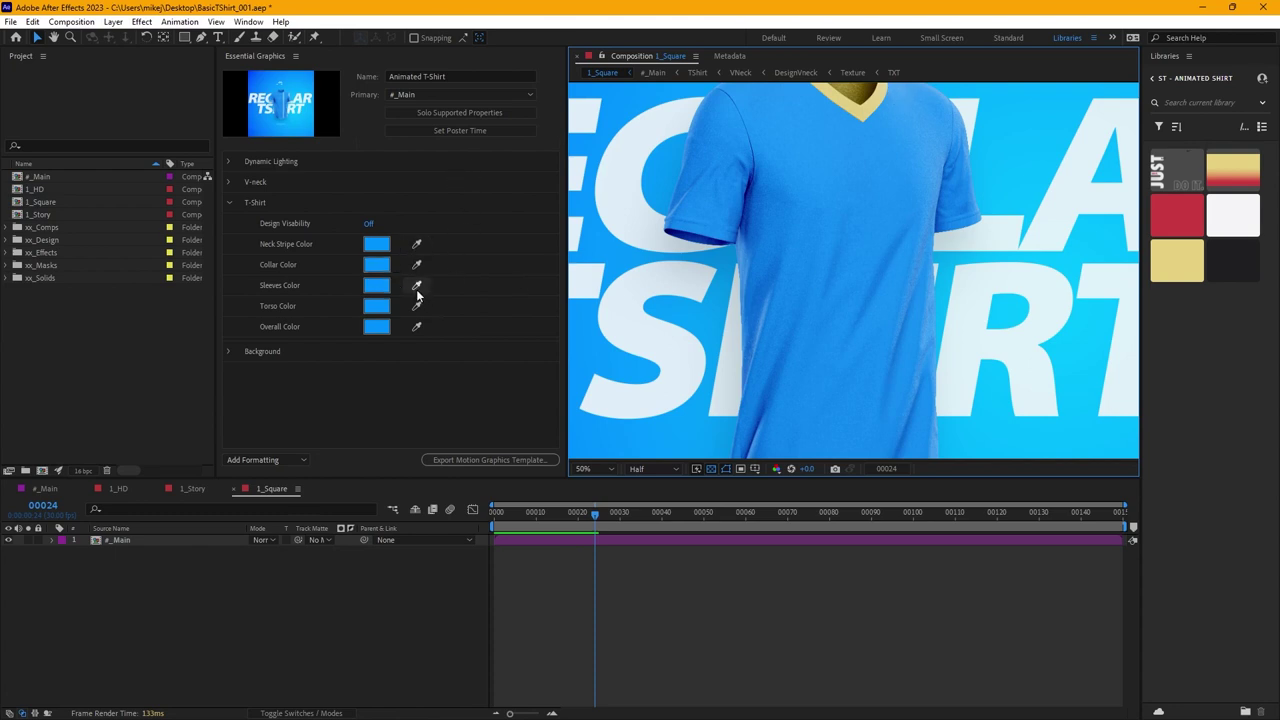
left_click(1196, 258)
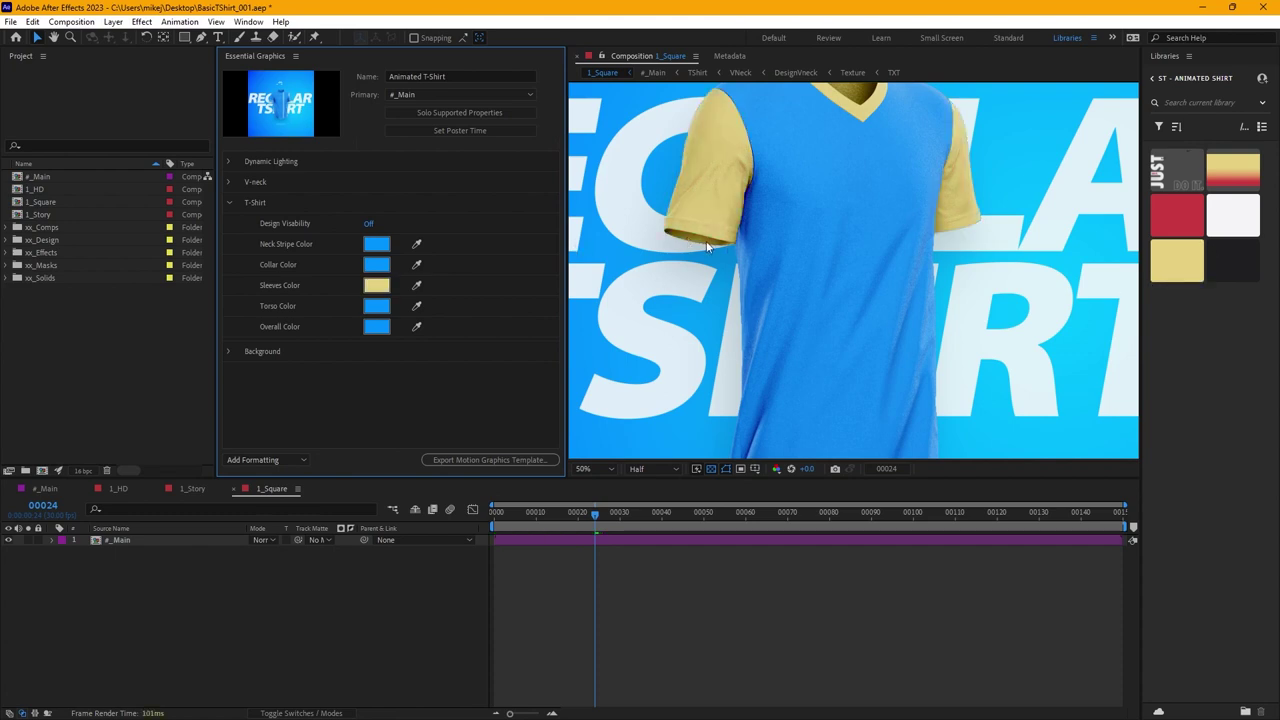
left_click(416, 306)
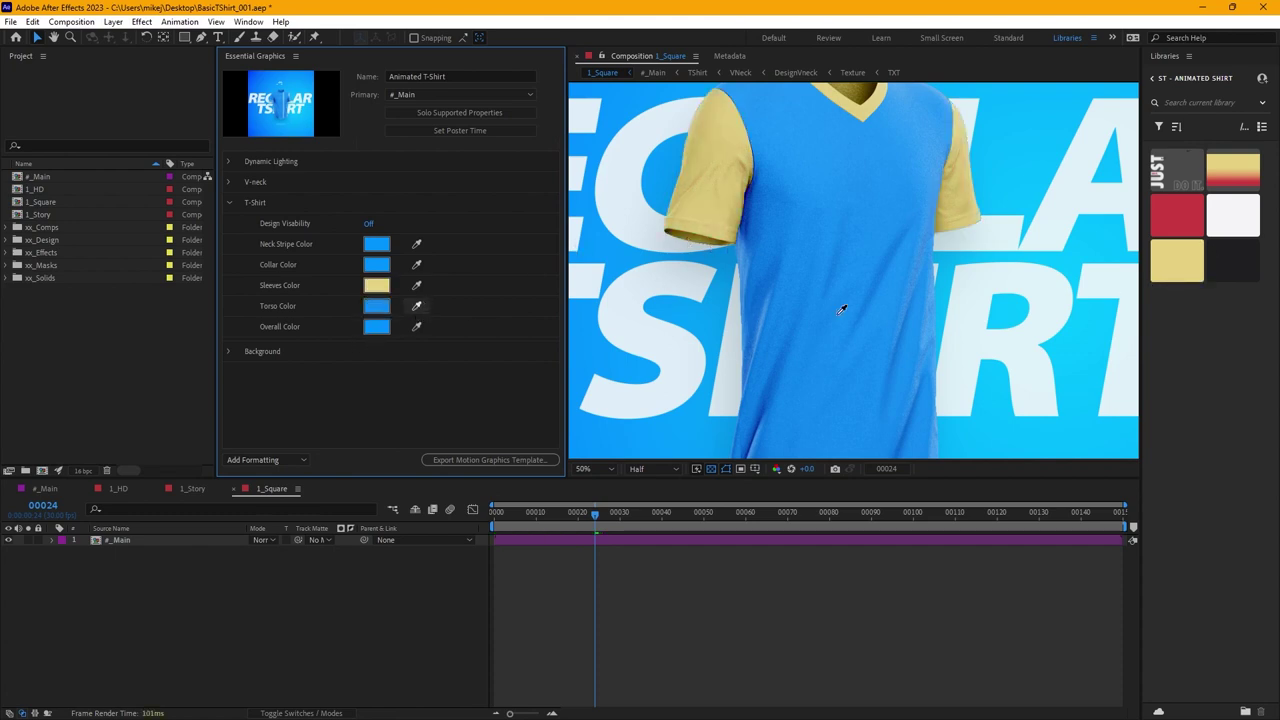
left_click(1192, 254)
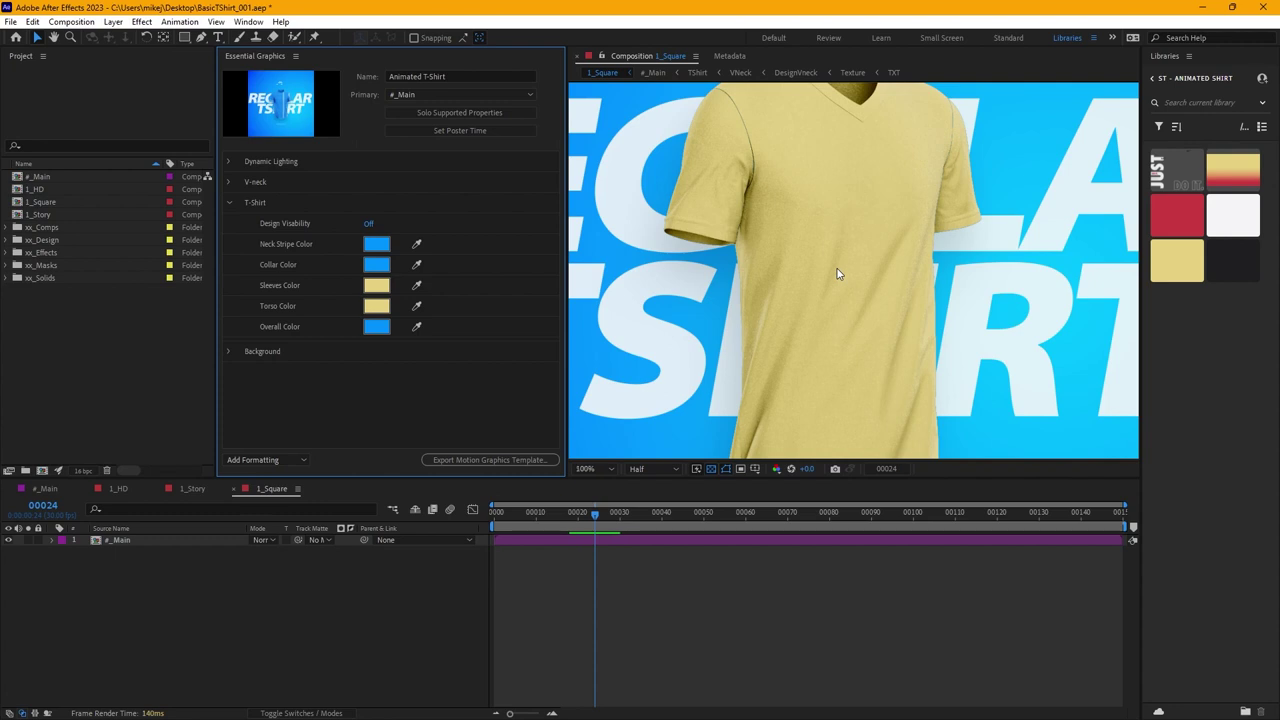
Sample the yellow library swatch for the T-Shirt group's Overall Color and check the whole shirt in the composition
scroll(838, 273, "down", 2)
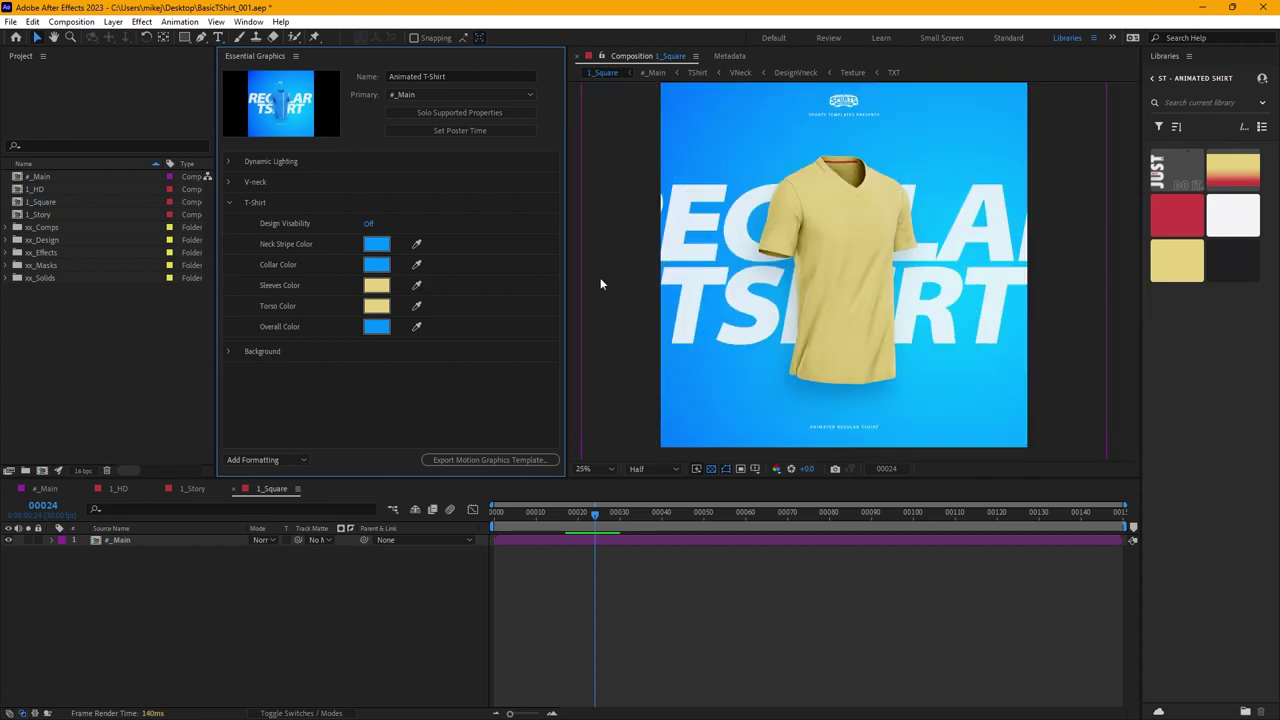
left_click(416, 327)
left_click(1174, 274)
key("/")
scroll(815, 310, "down", 3)
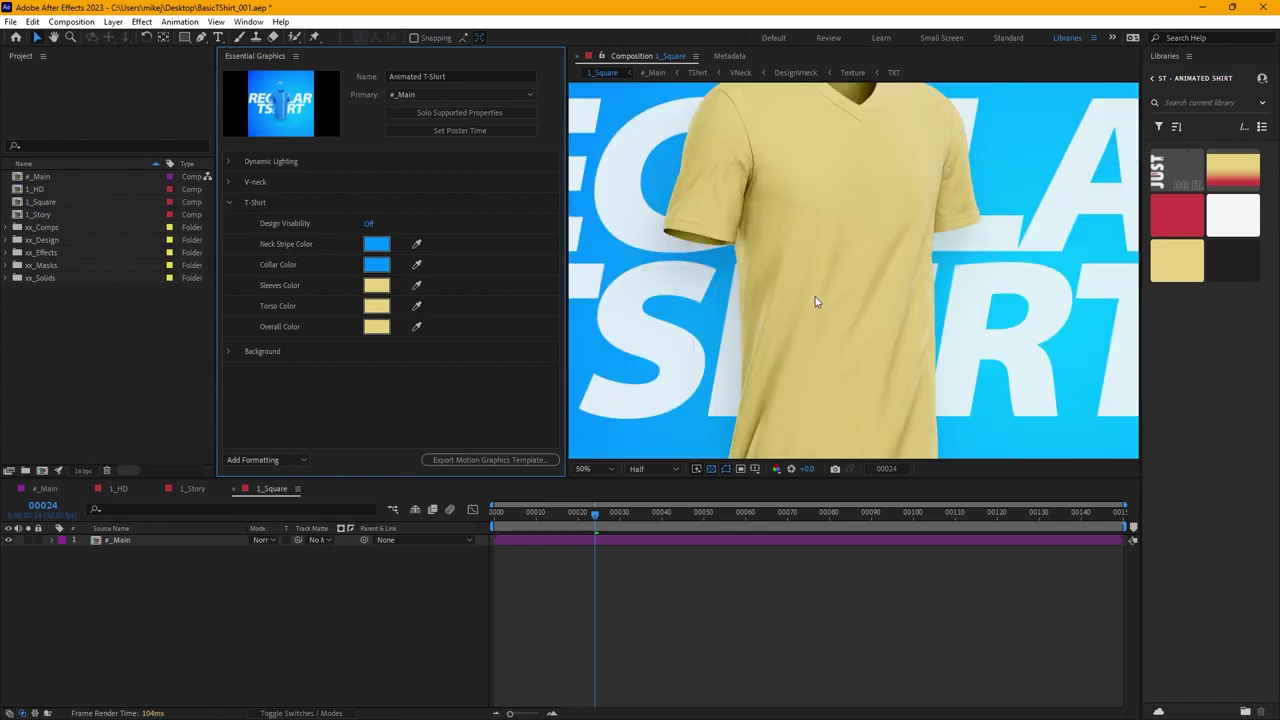
scroll(812, 212, "down", 1)
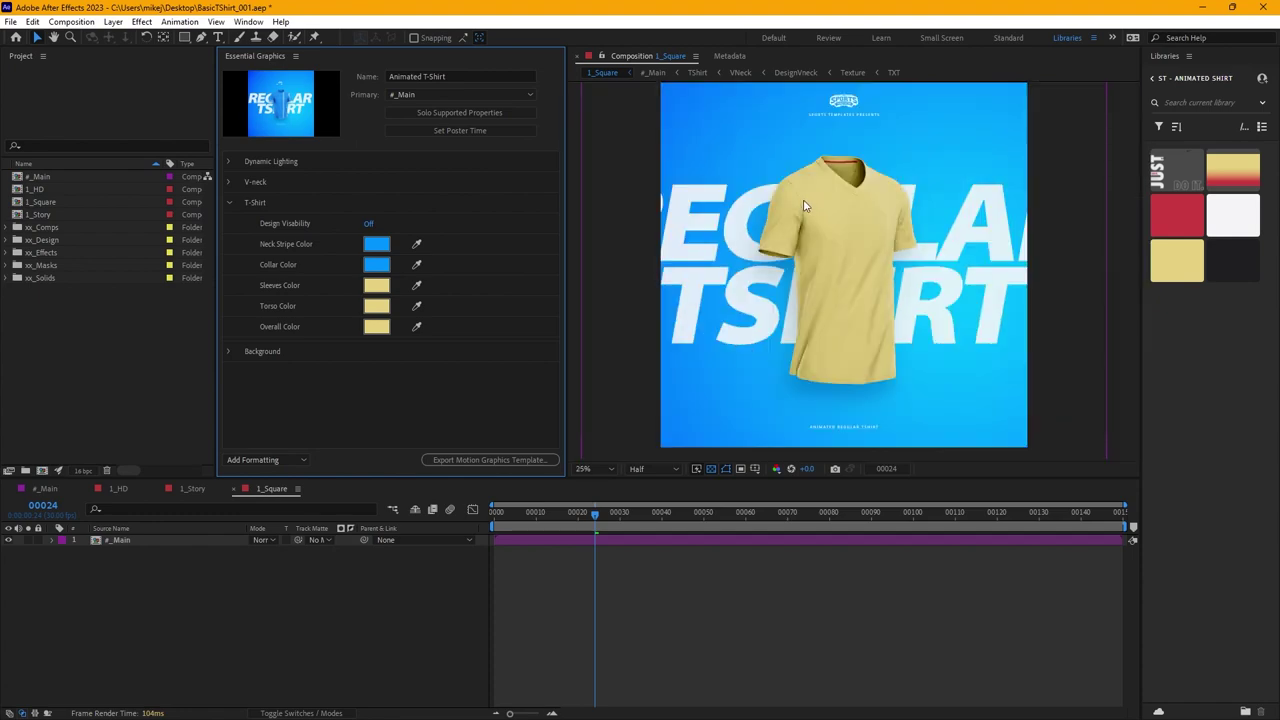
Collapse the T-Shirt group, expand the Background group and sample the white library swatch for its Color
left_click(228, 202)
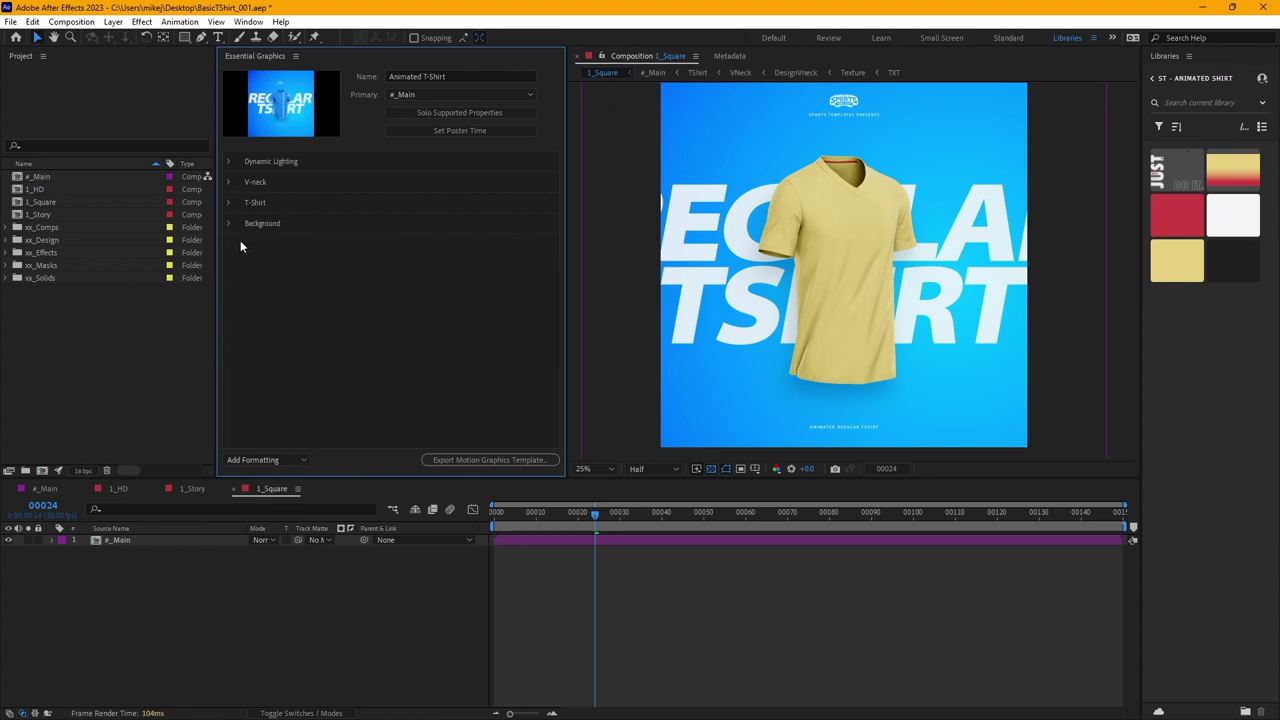
left_click(228, 223)
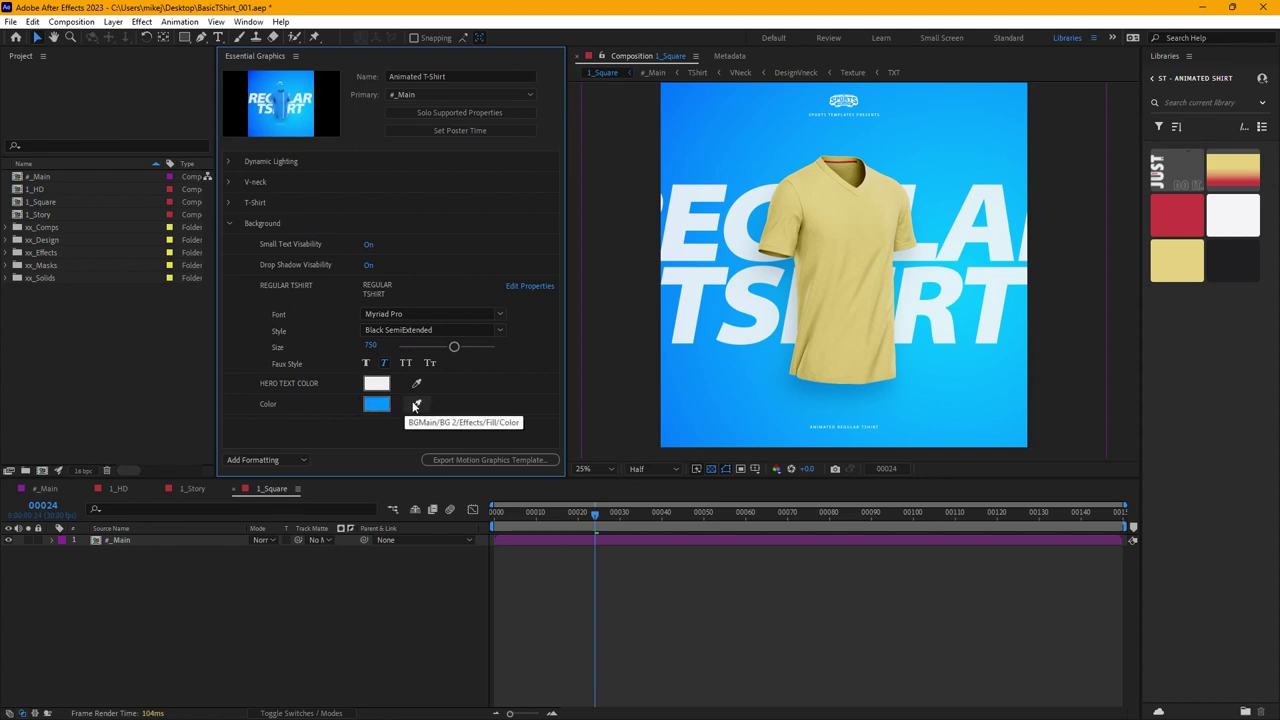
left_click(416, 404)
left_click(1234, 218)
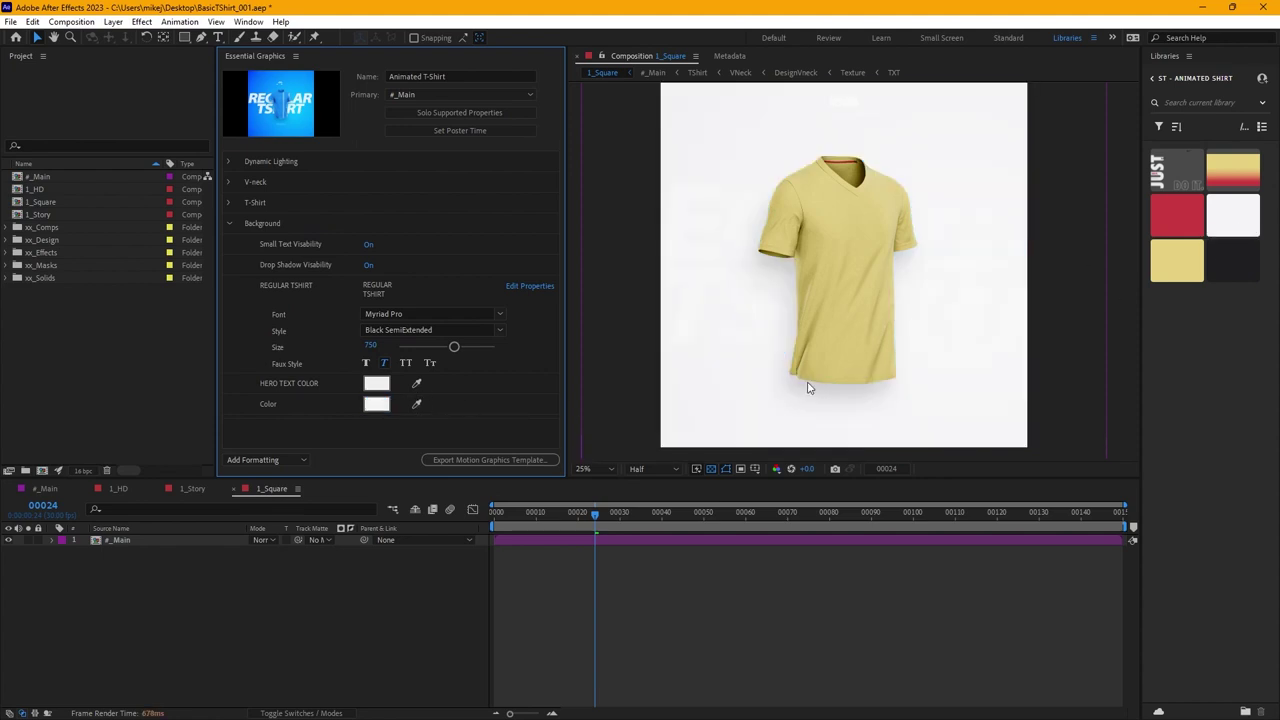
Darken the Background group's Color to hex EAEAEA
left_click(377, 404)
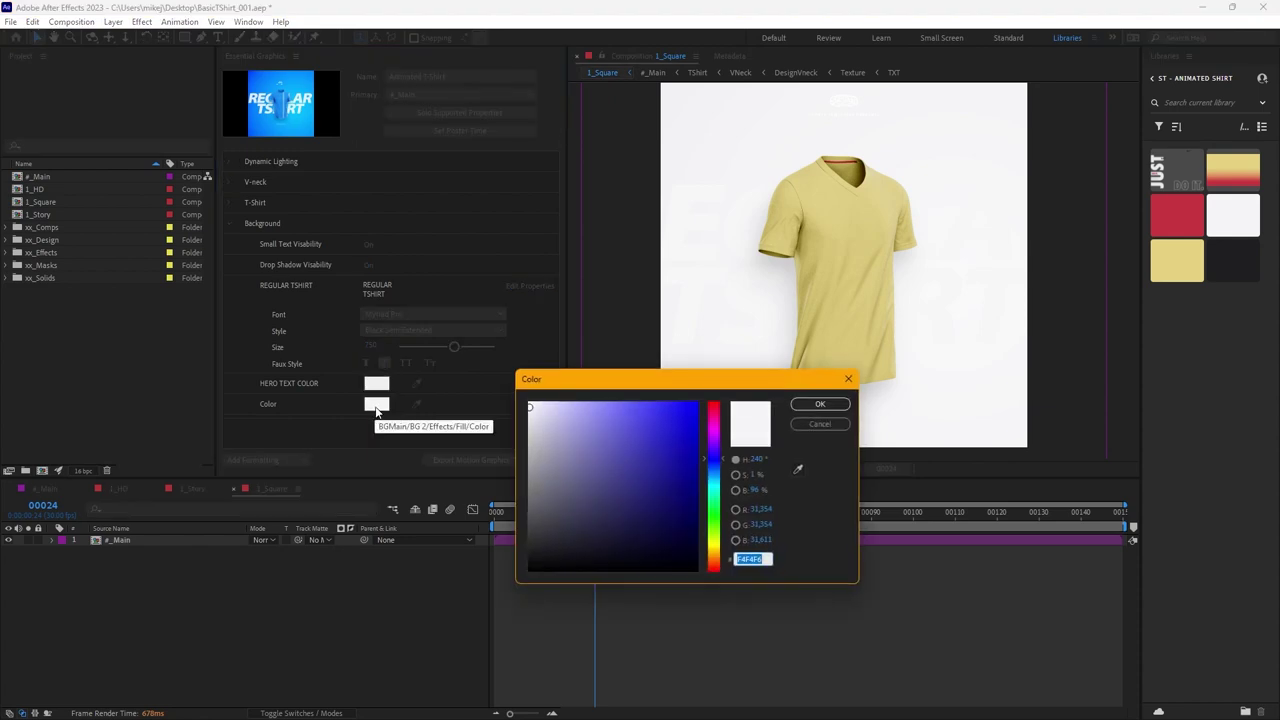
type("EAEAEA")
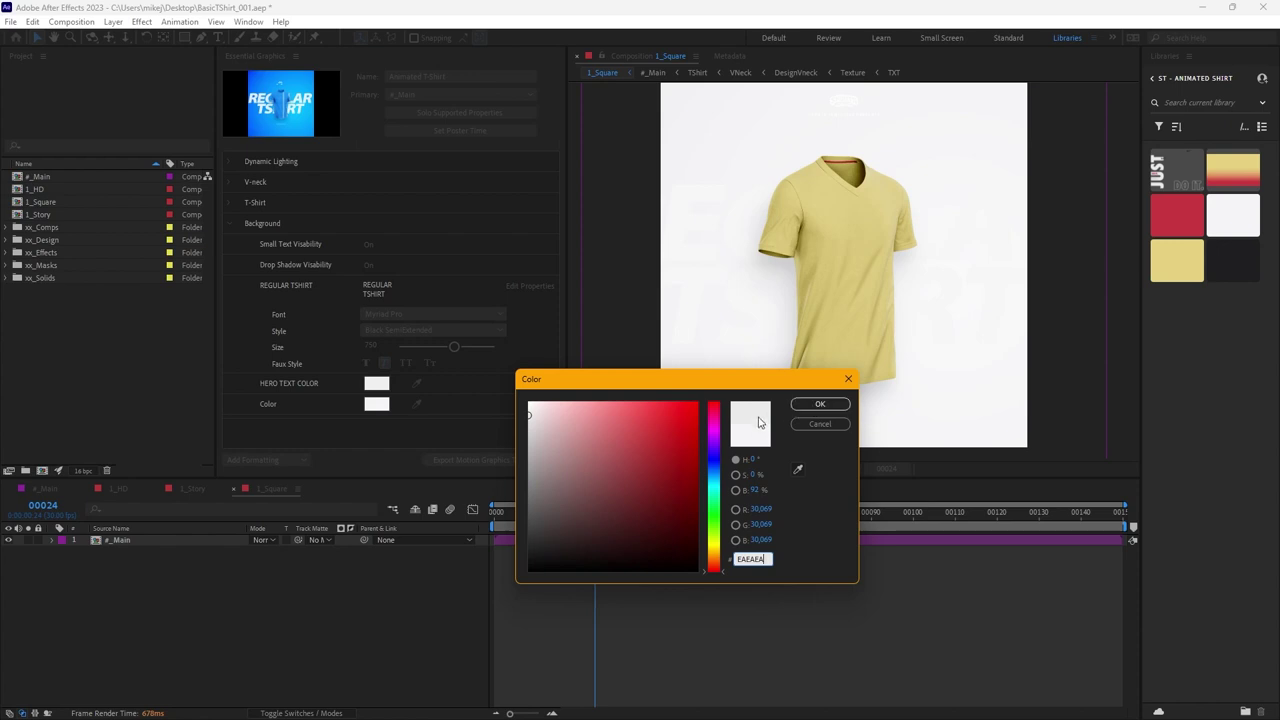
left_click(822, 404)
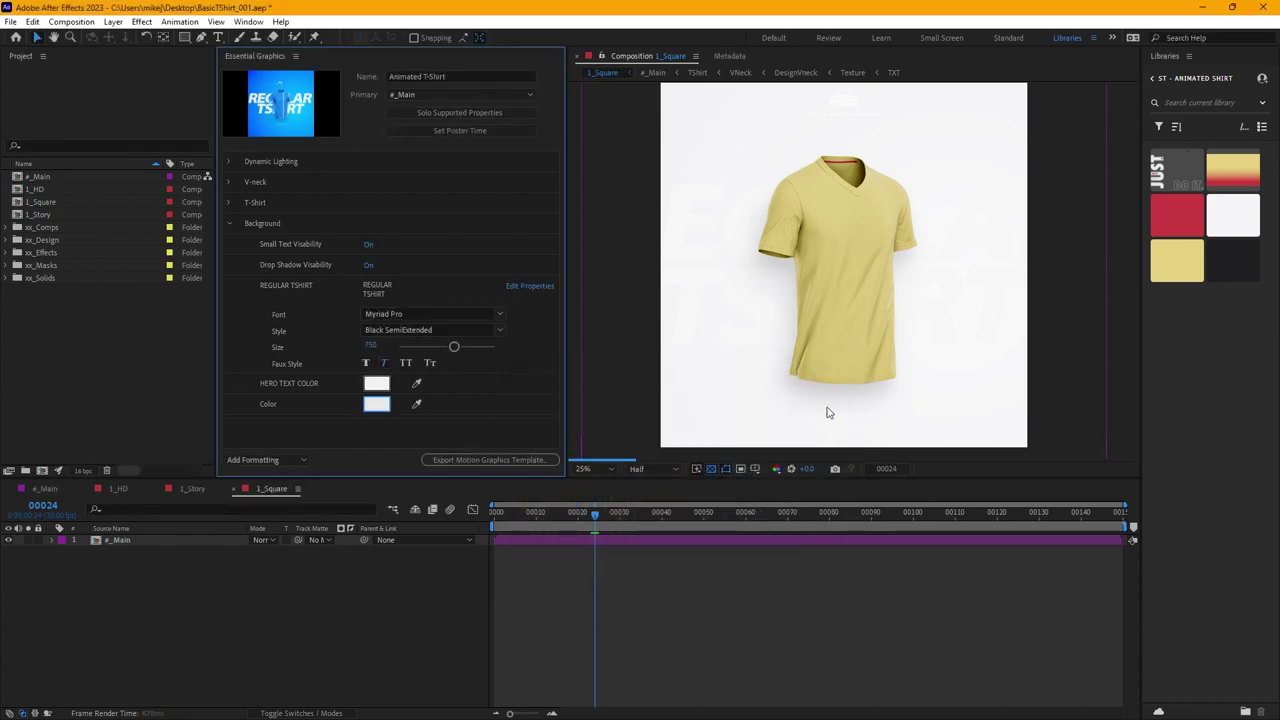
Set the HERO TEXT COLOR to the mid grey A4A4A4
left_click(378, 386)
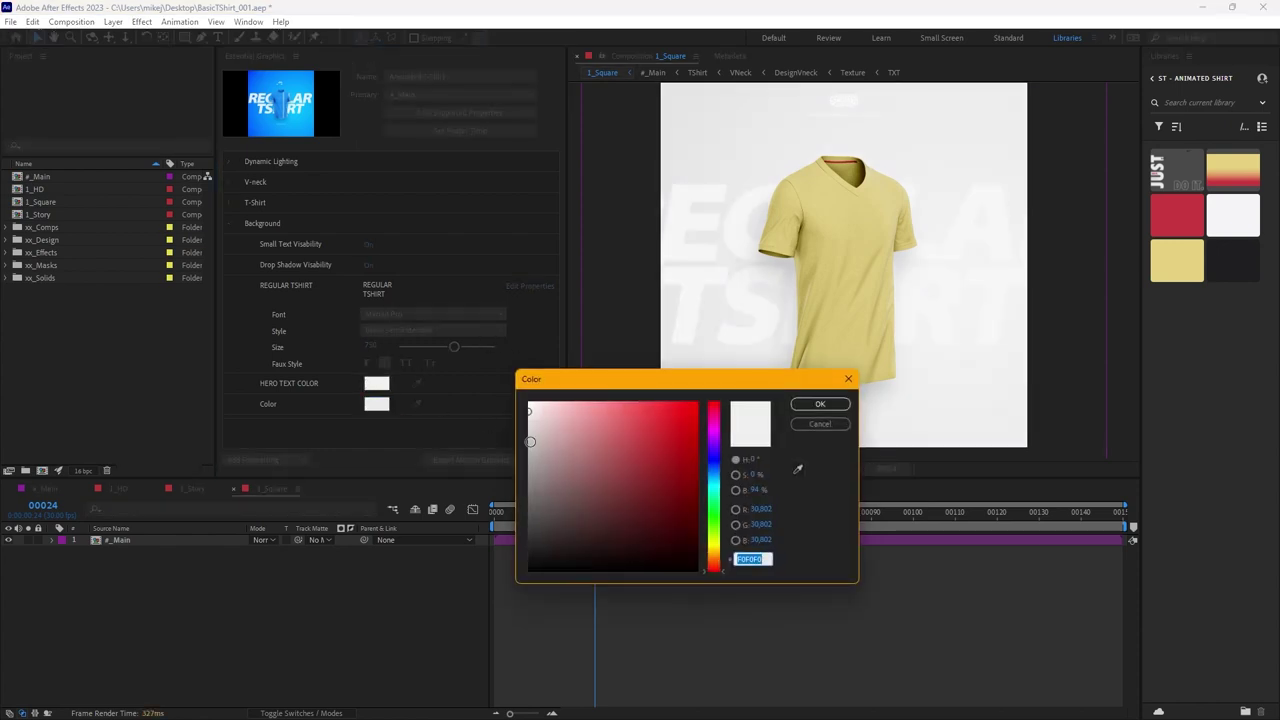
left_click_drag(530, 443, 526, 460)
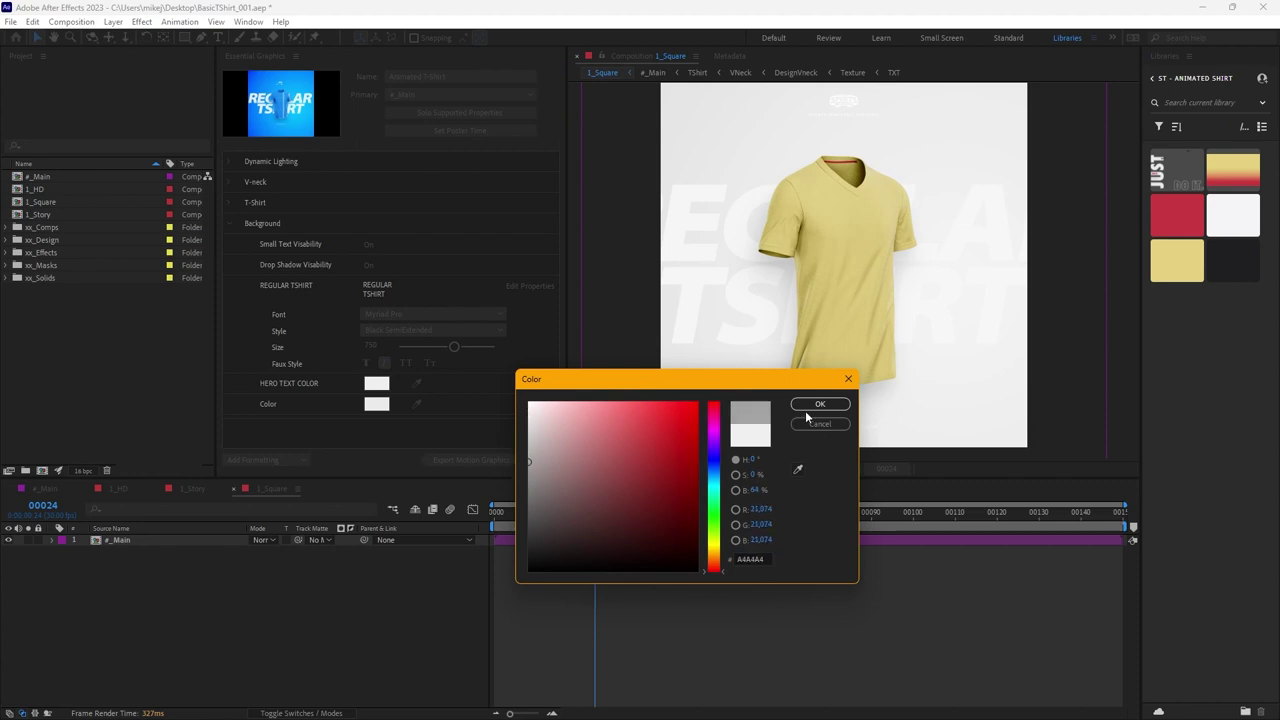
left_click(806, 406)
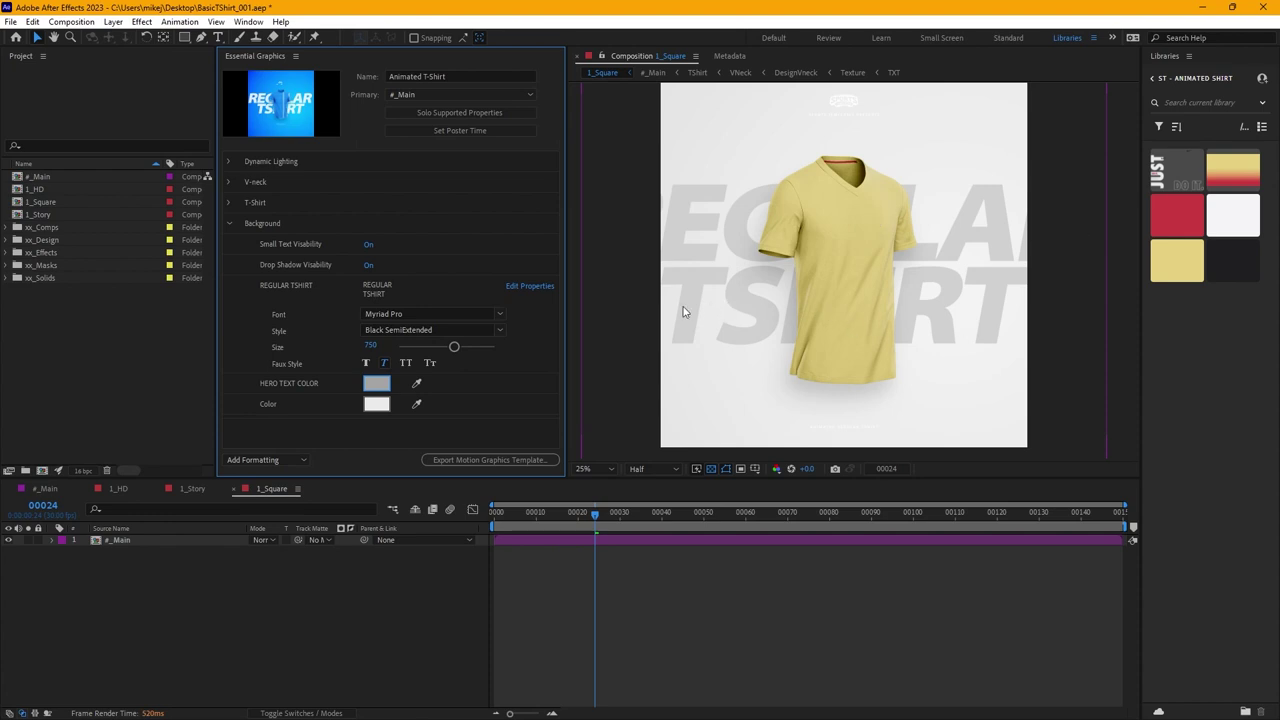
Replace the two-line REGULAR TSHIRT background text with "JUST" on the first line and "DO IT." on the second
left_click(373, 296)
double_click(395, 285)
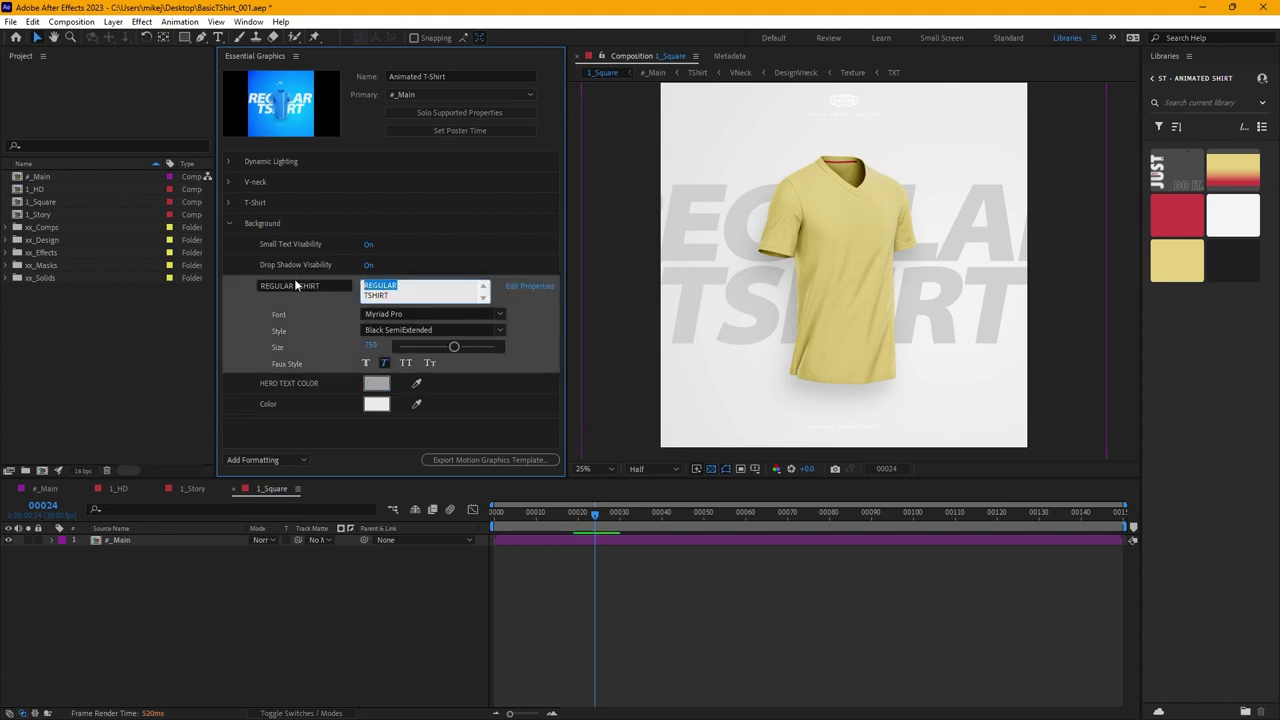
type("JUST")
double_click(384, 295)
type("DO IT")
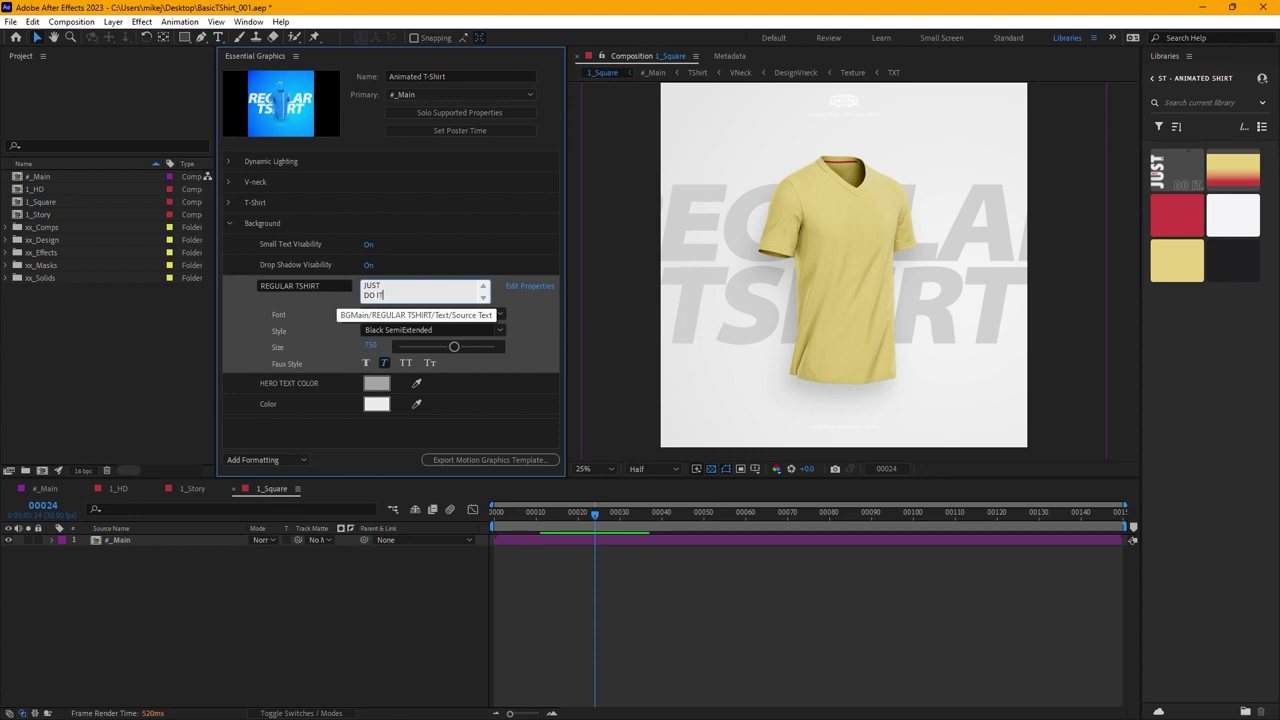
type(".")
left_click(450, 268)
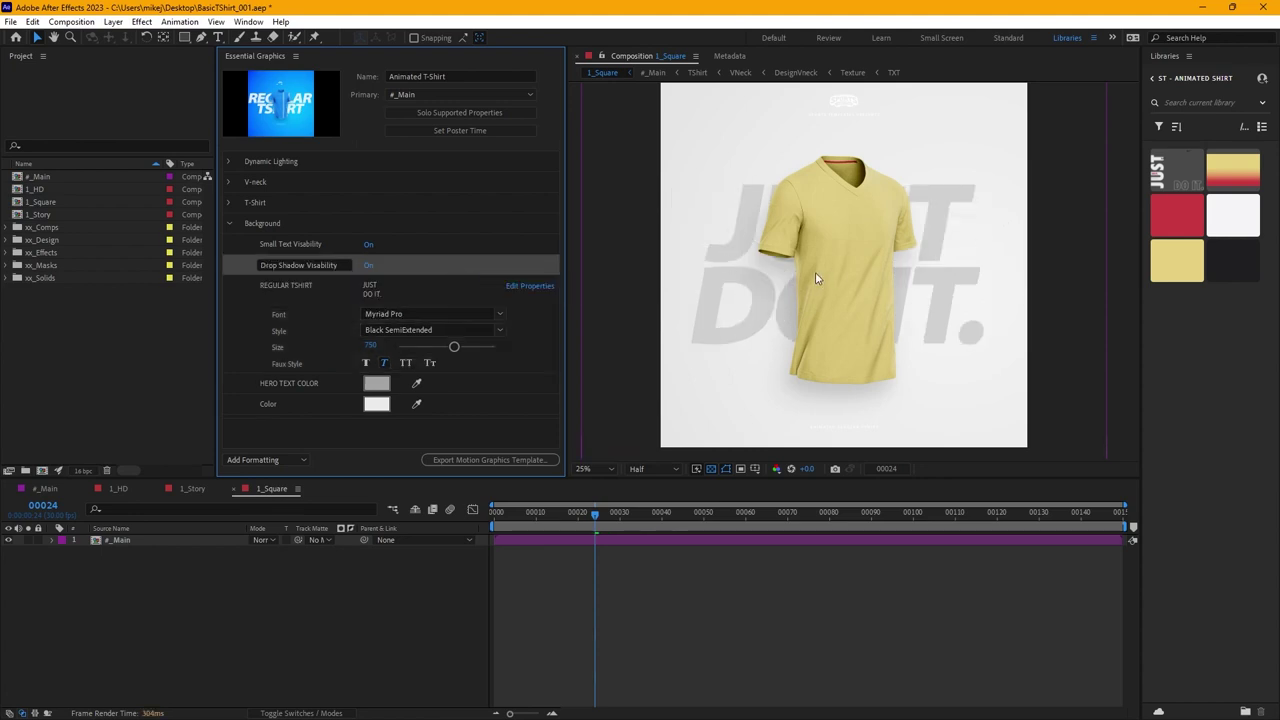
Check the changes in the 1_Story and 1_HD compositions, and return to 1_Square
left_click(196, 488)
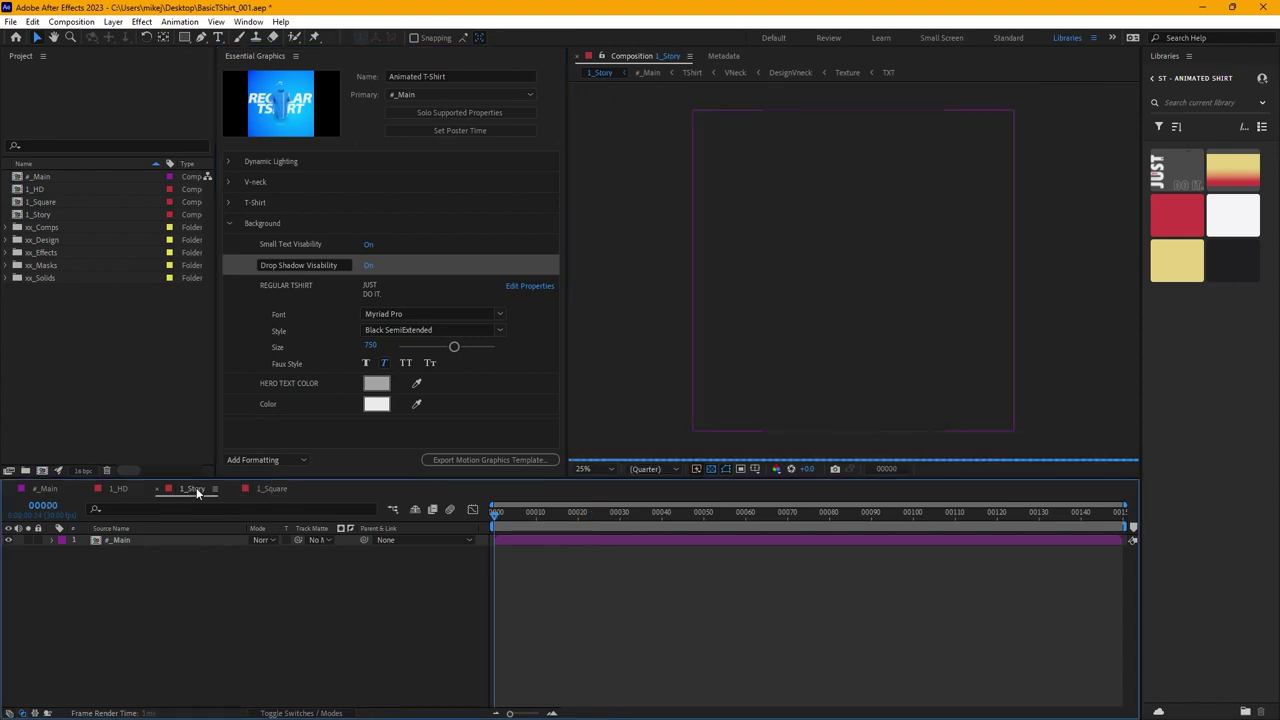
left_click(115, 488)
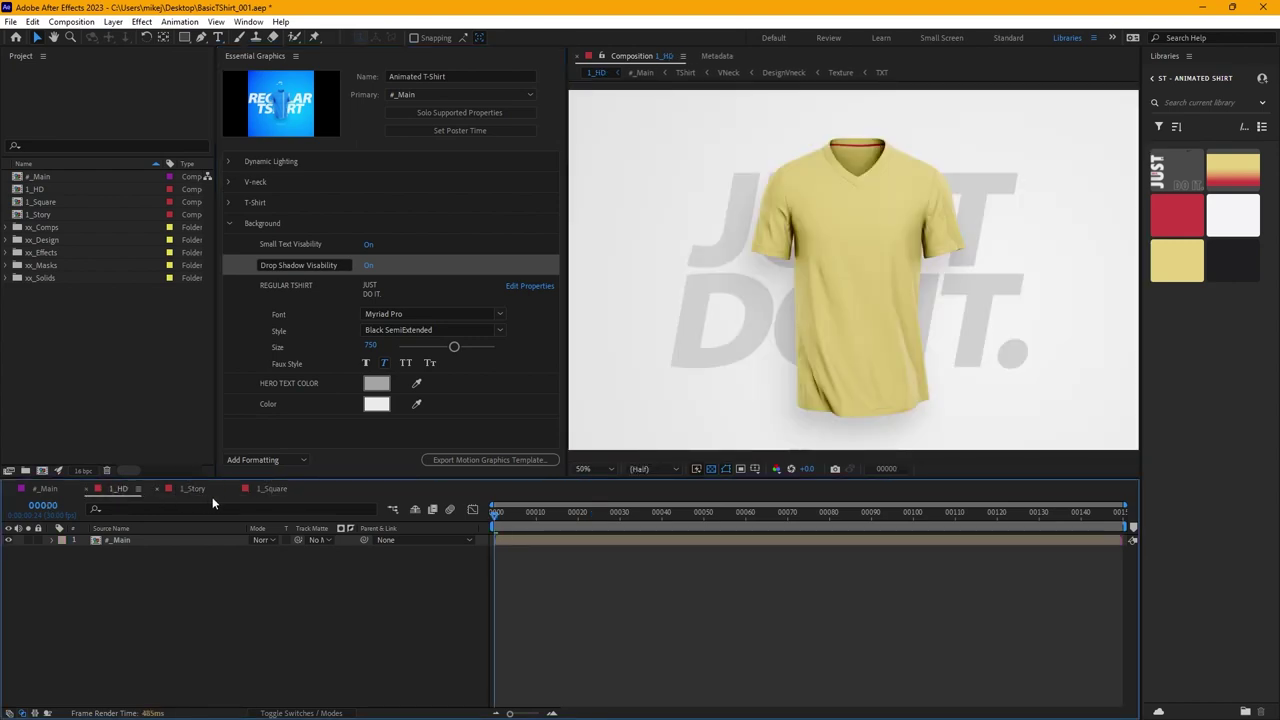
left_click(269, 488)
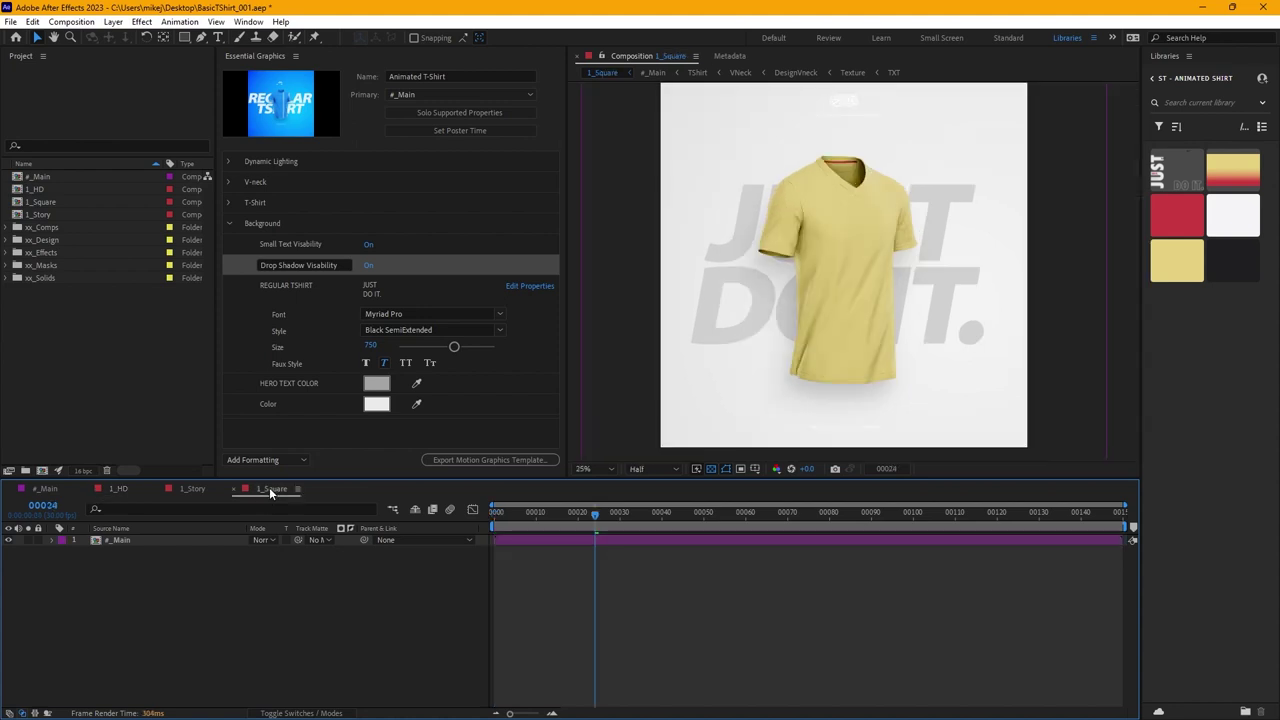
left_click(501, 314)
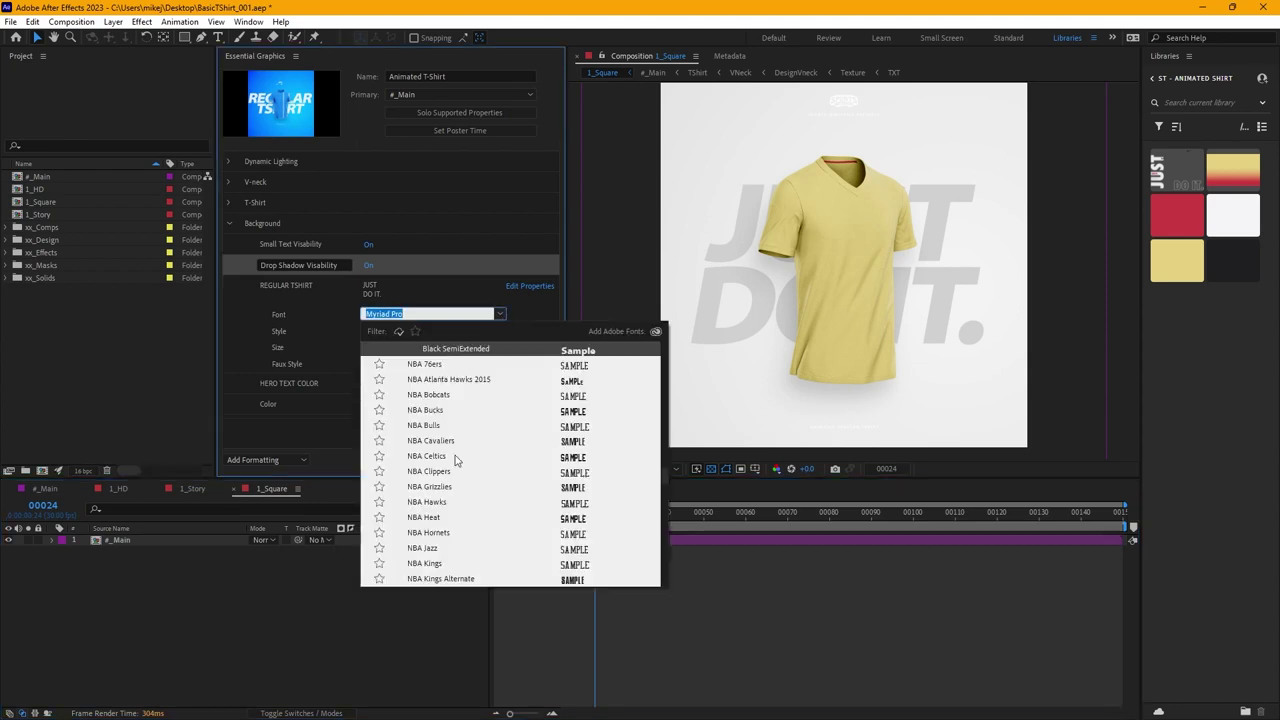
left_click(500, 314)
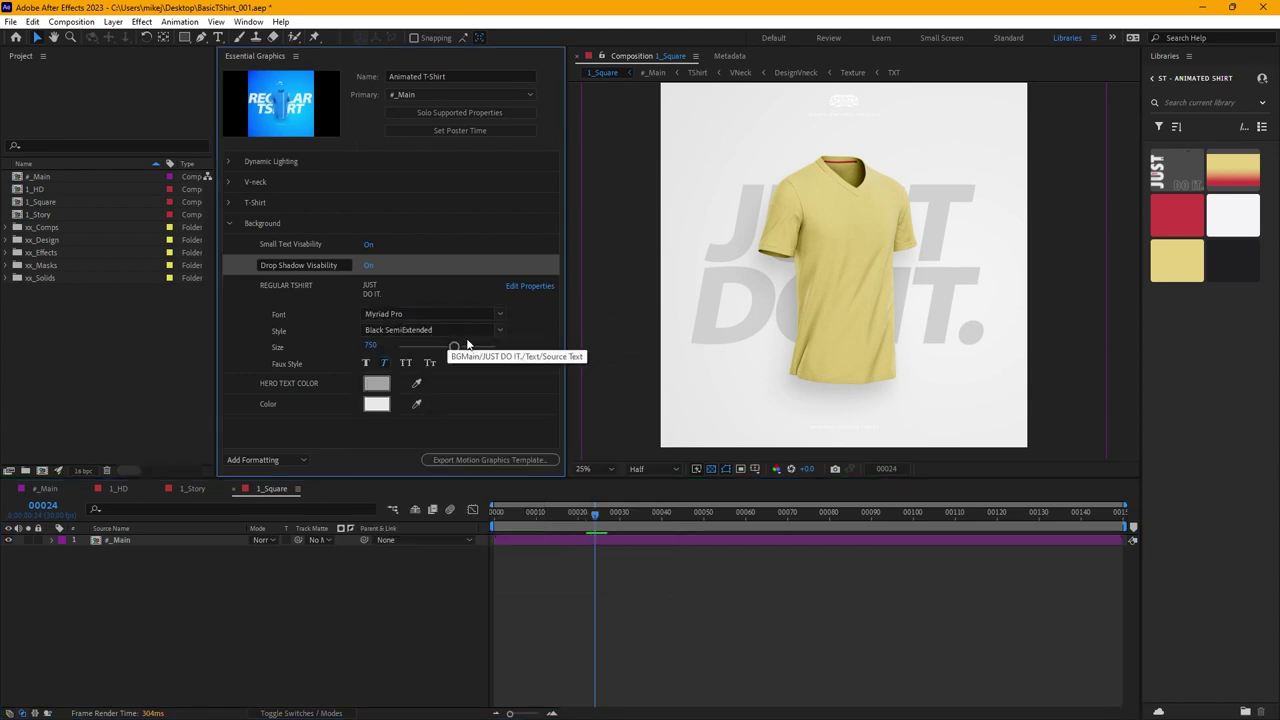
left_click(502, 331)
left_click(502, 331)
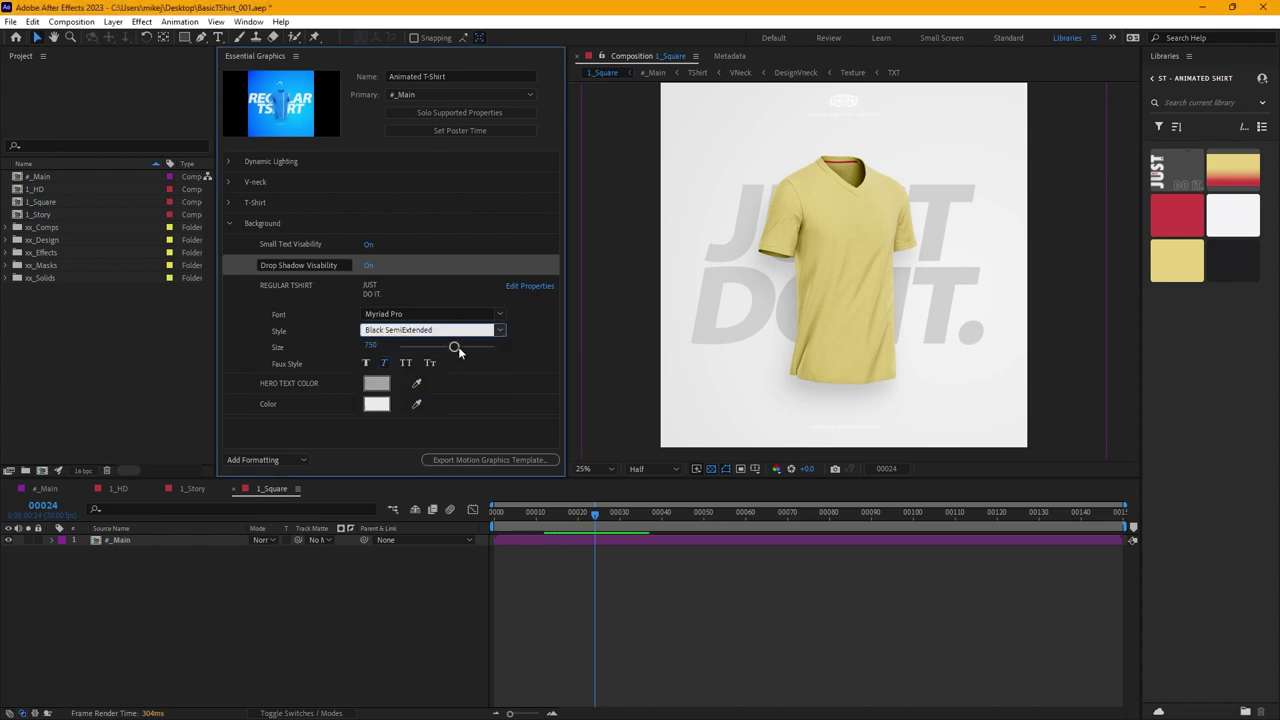
Try a smaller size for the REGULAR TSHIRT background text, and set the size back to 750
left_click(455, 347)
left_click_drag(455, 350, 440, 350)
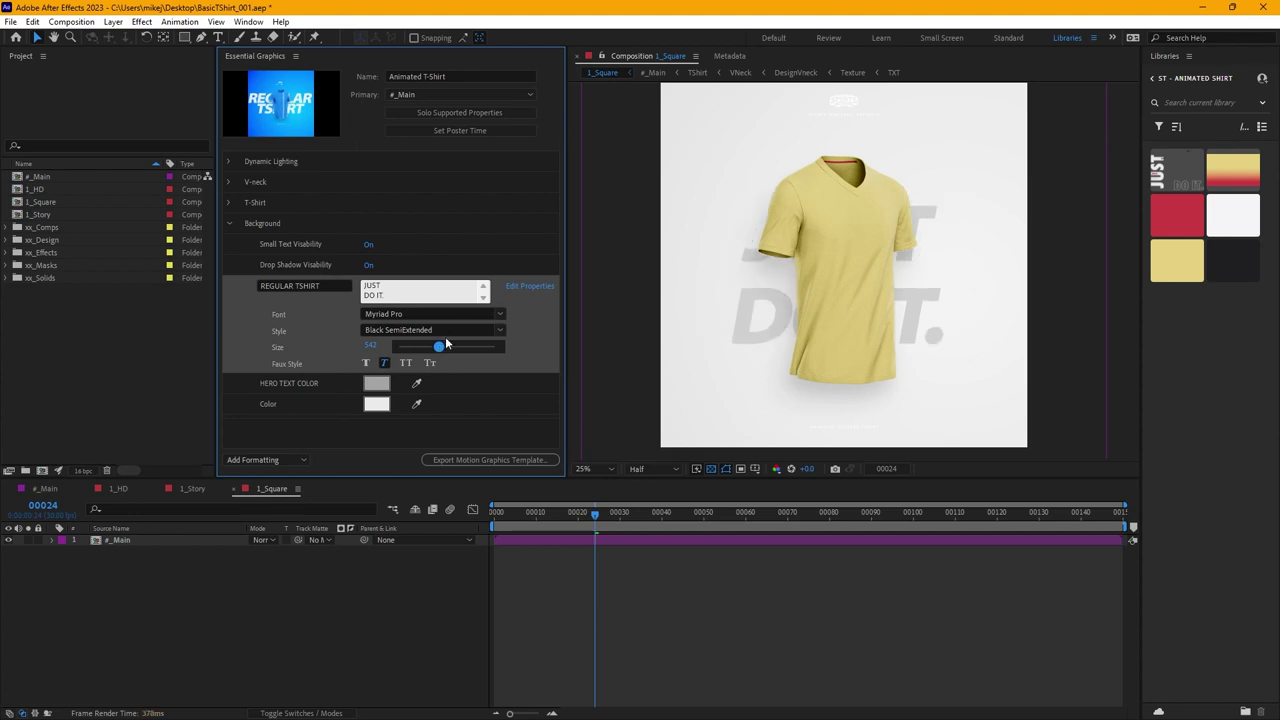
left_click_drag(446, 344, 455, 350)
left_click(373, 346)
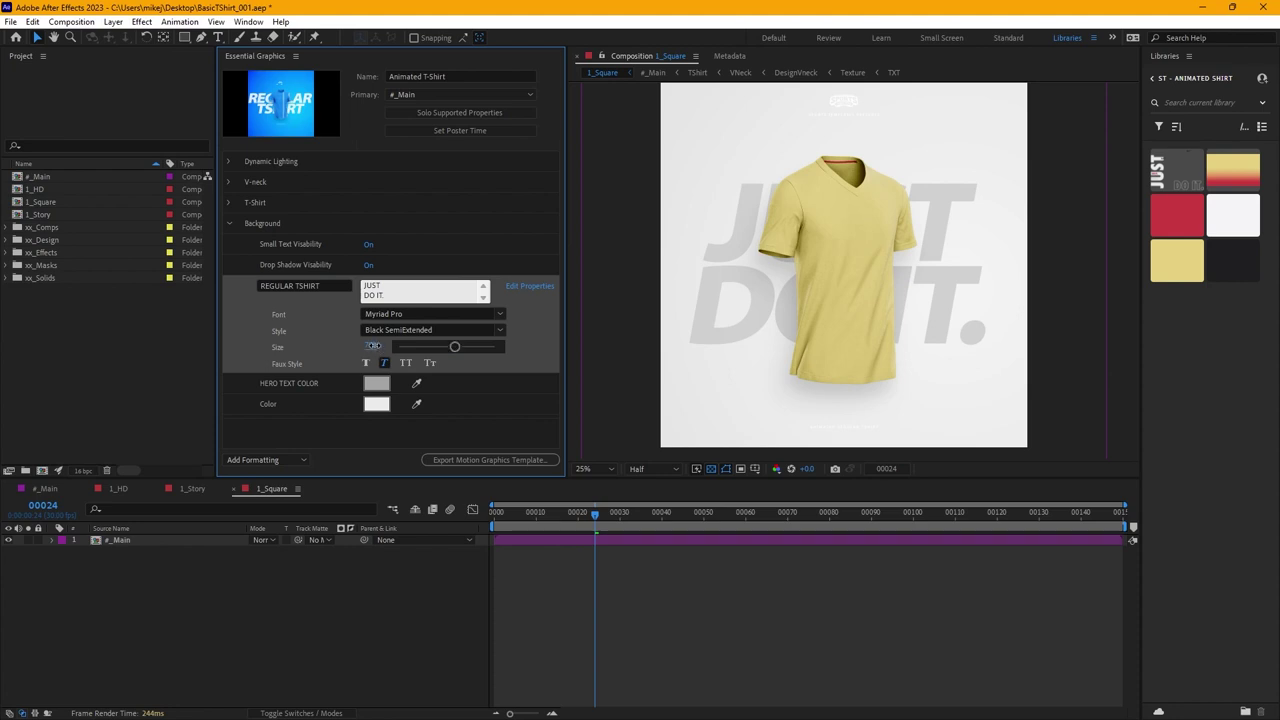
left_click(374, 347)
type("750")
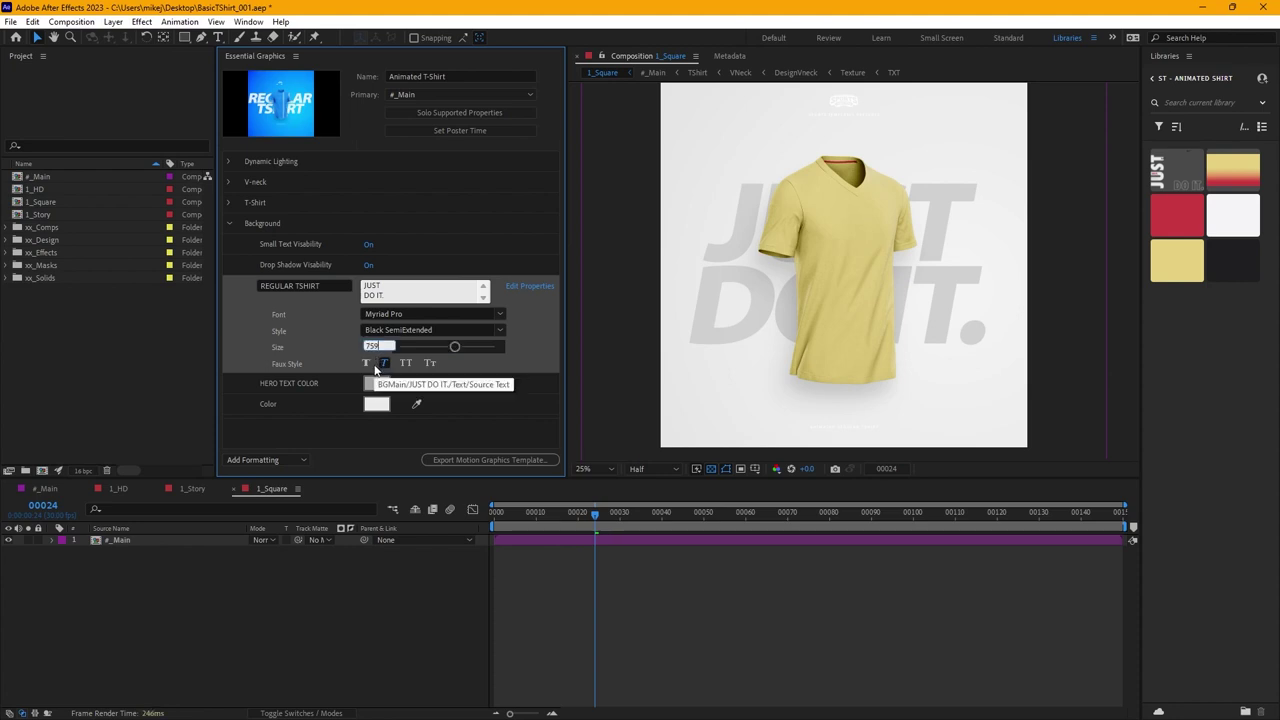
key("Return")
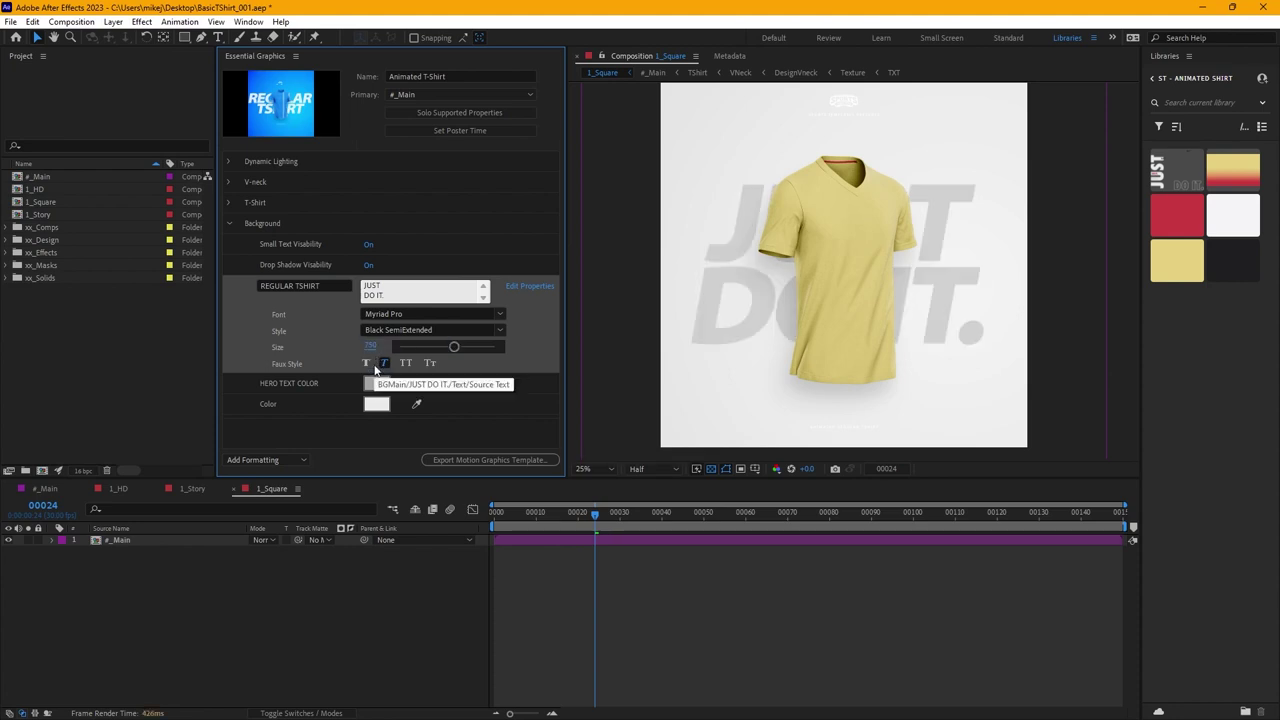
left_click(385, 363)
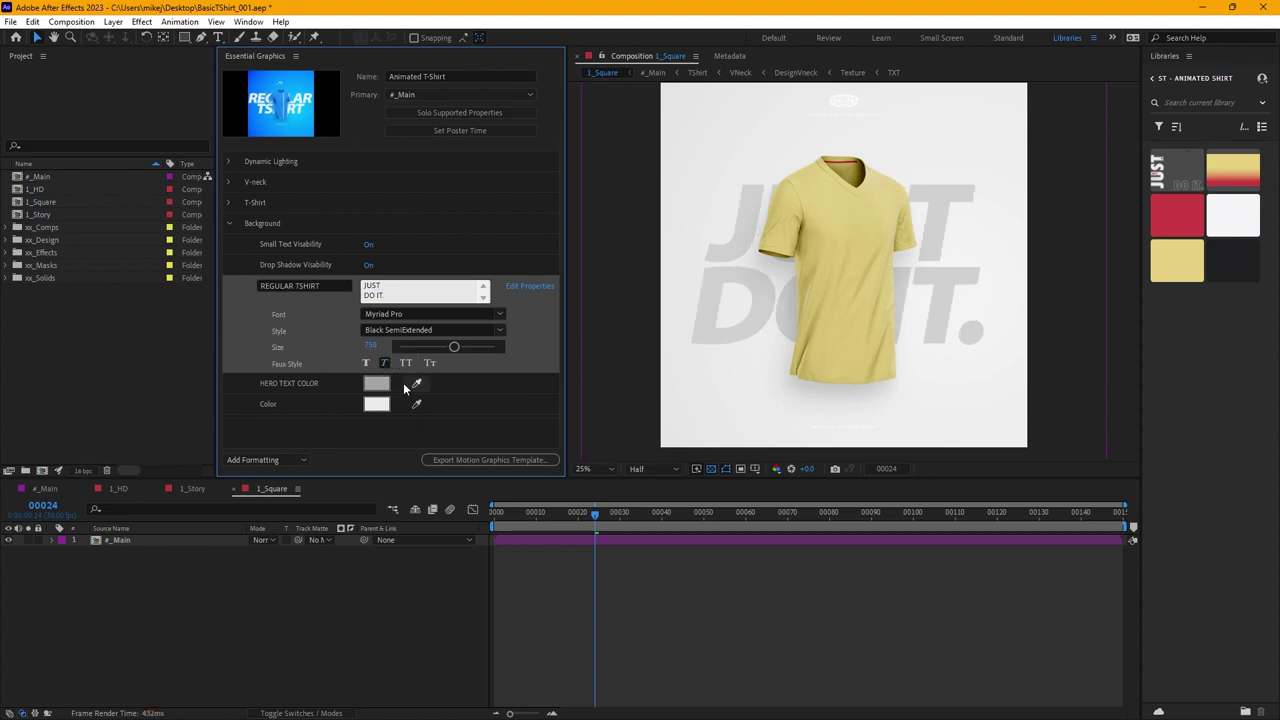
Collapse the Background group and turn on Design Visibility in the T-Shirt group
left_click(229, 224)
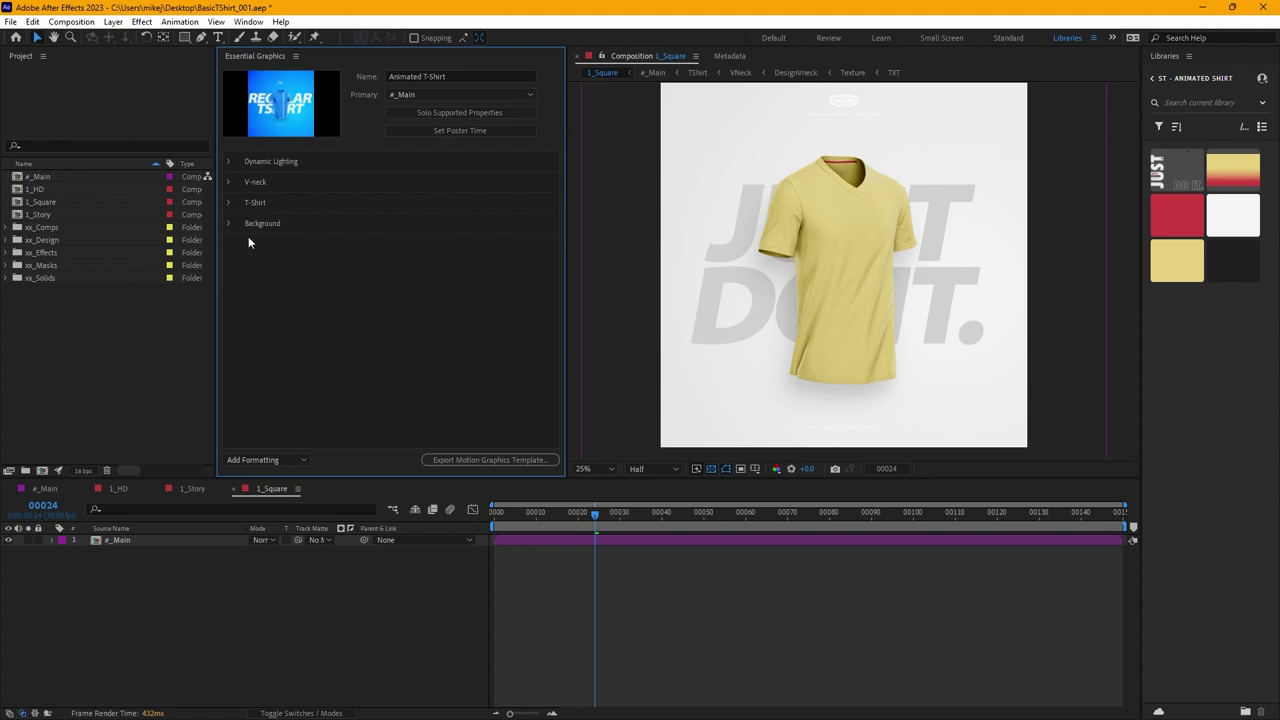
left_click(230, 202)
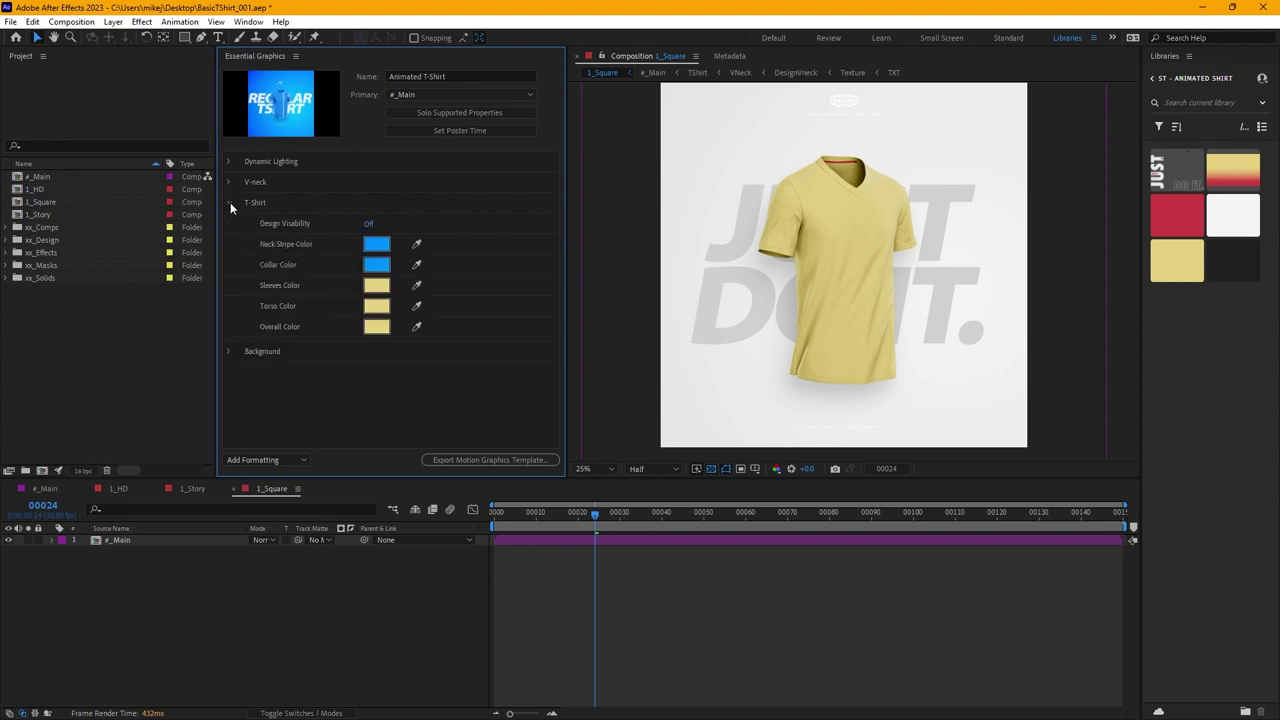
left_click(369, 226)
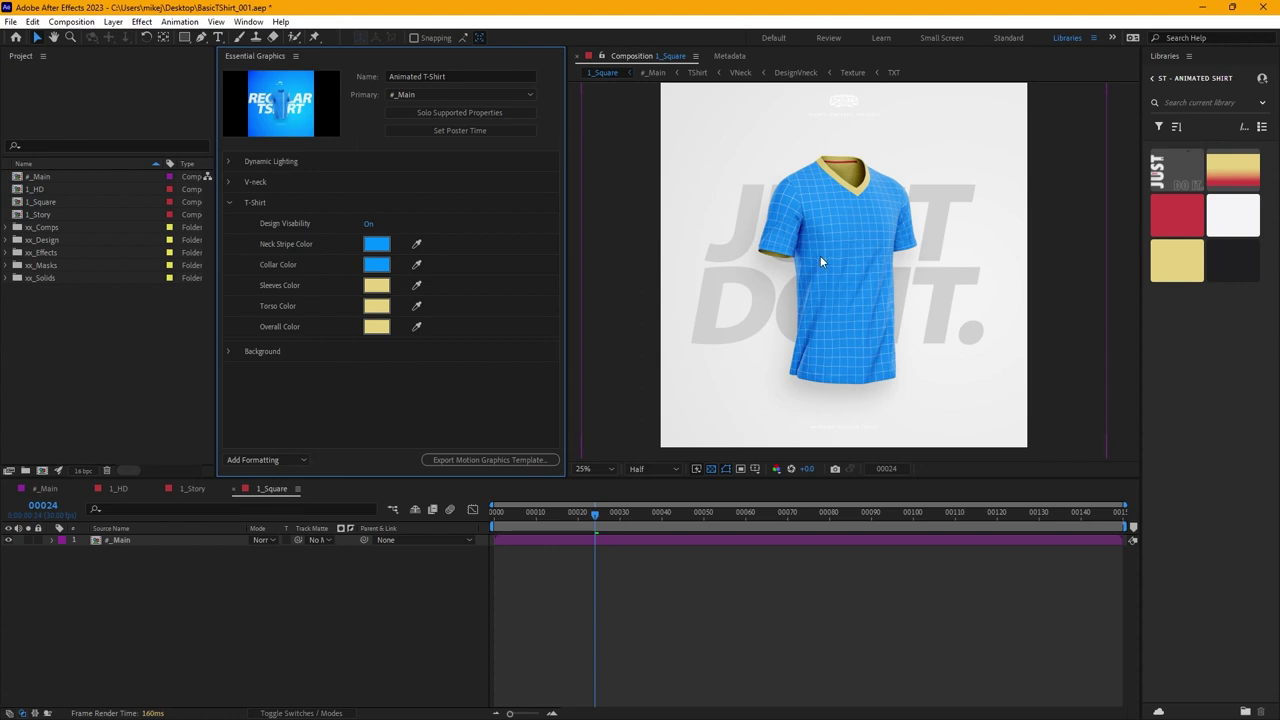
scroll(820, 255, "up", 2)
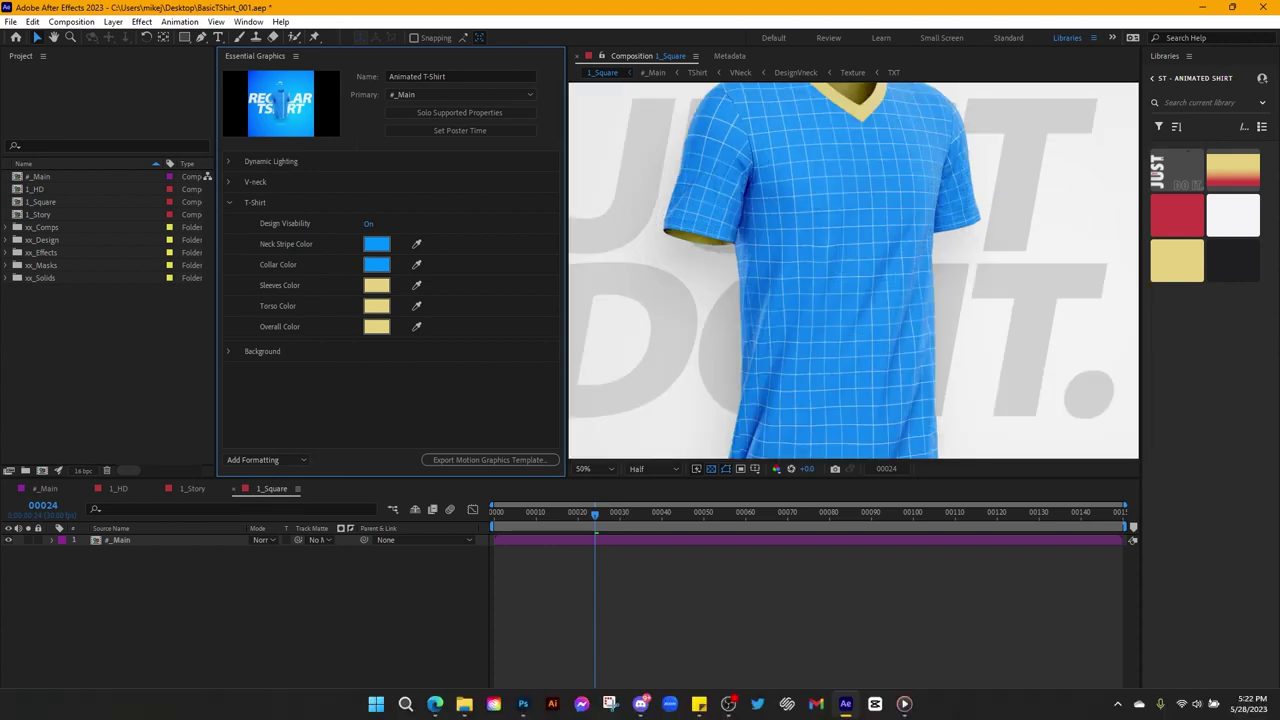
Compare the pattern pieces of AddYourDesignHere.psd in Photoshop with the gridded shirt in After Effects
left_click(524, 704)
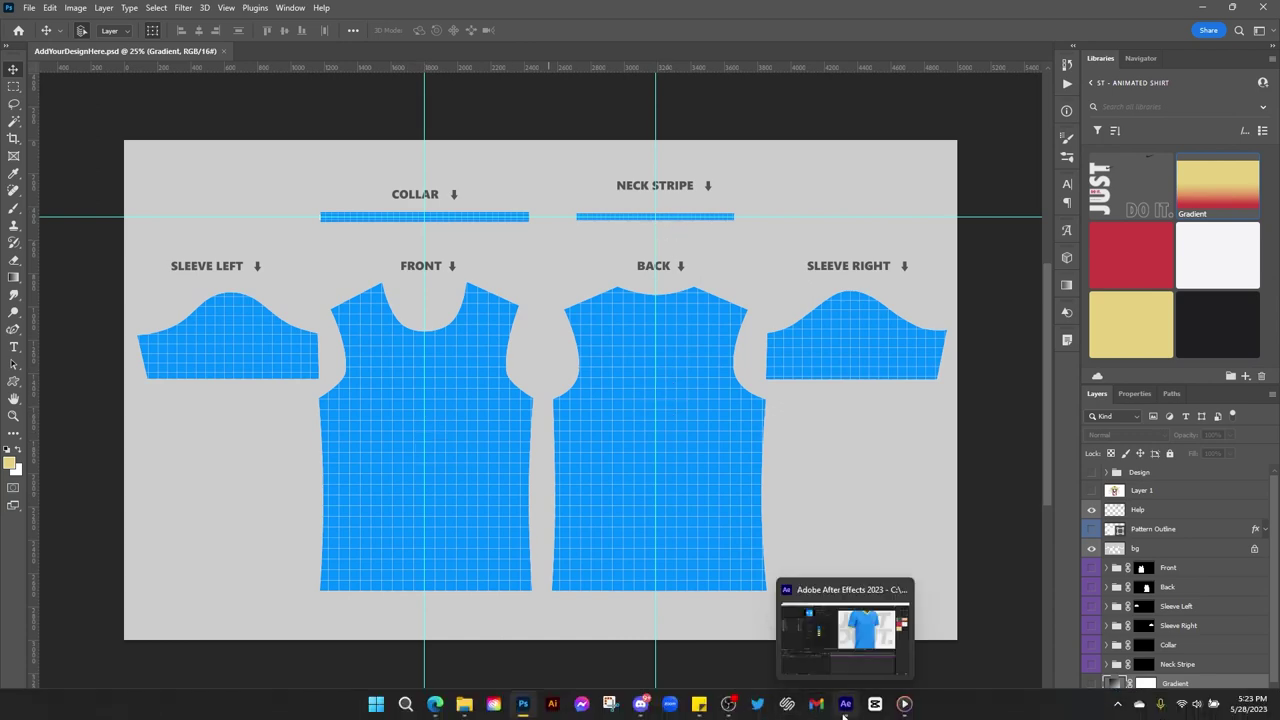
left_click(845, 704)
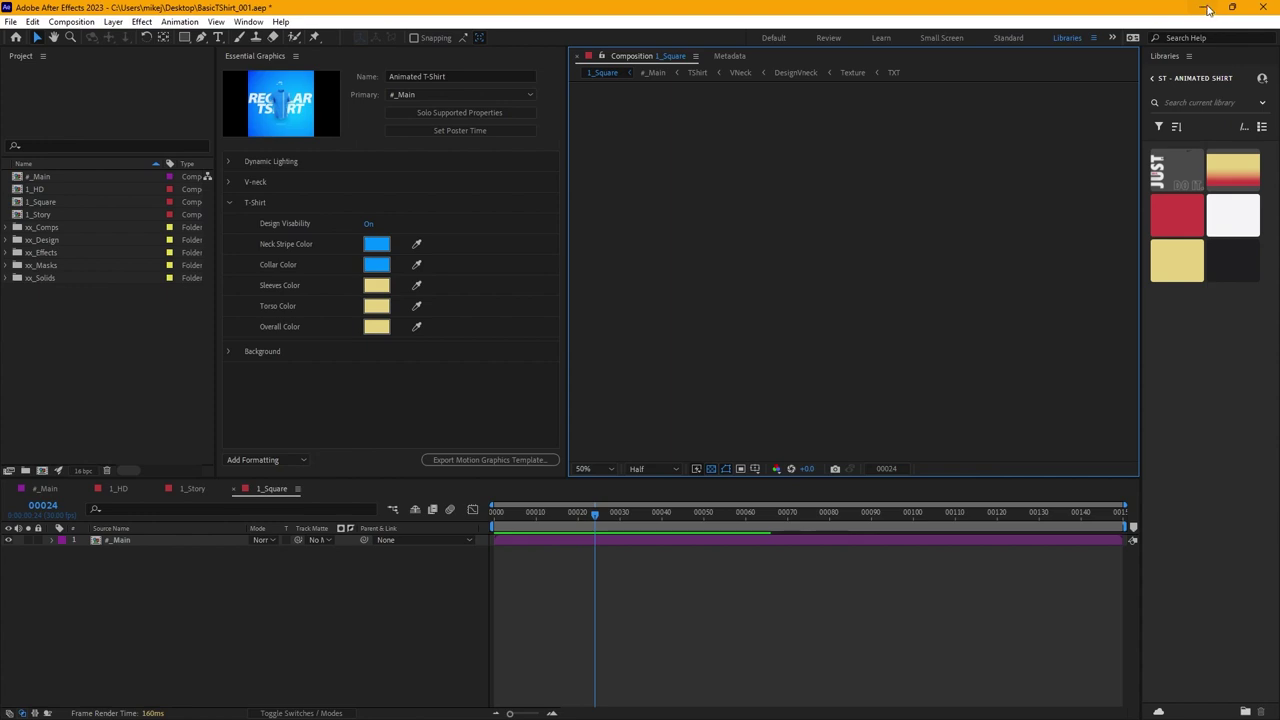
left_click(859, 266)
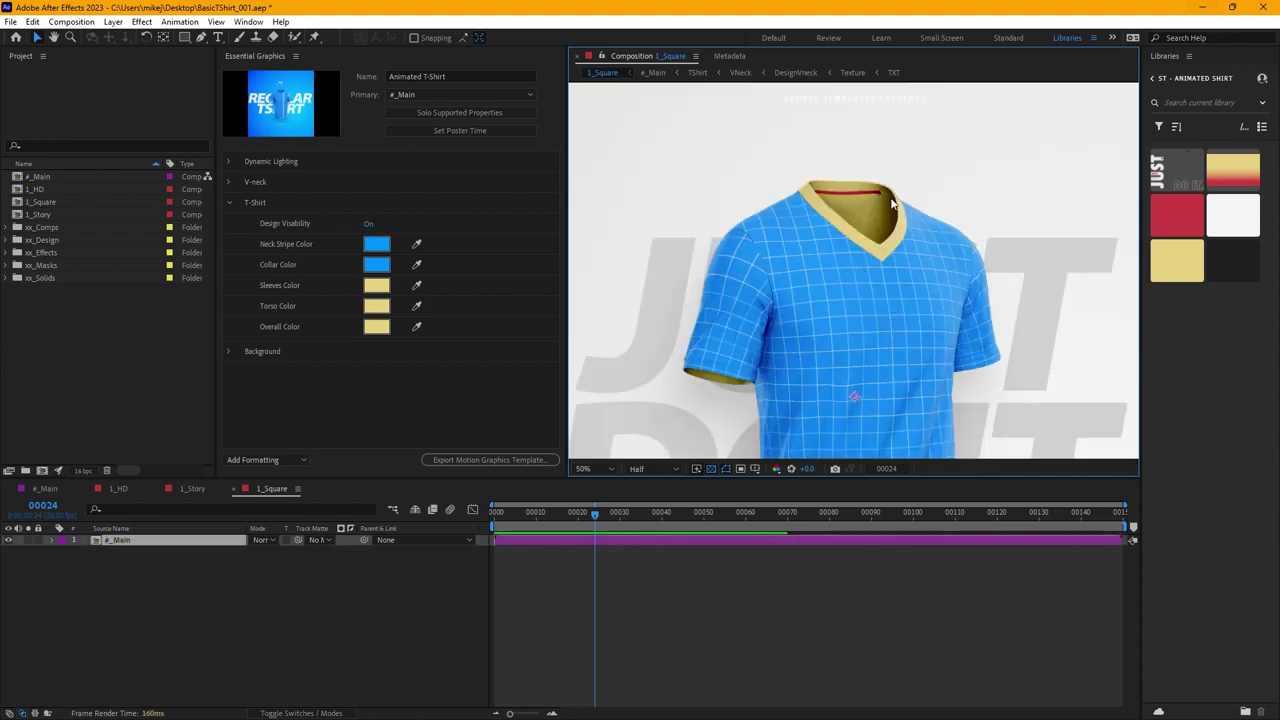
Switch to Photoshop and place the Gradient library graphic directly above the Grid layer, aligned to fill the whole canvas
left_click(1202, 7)
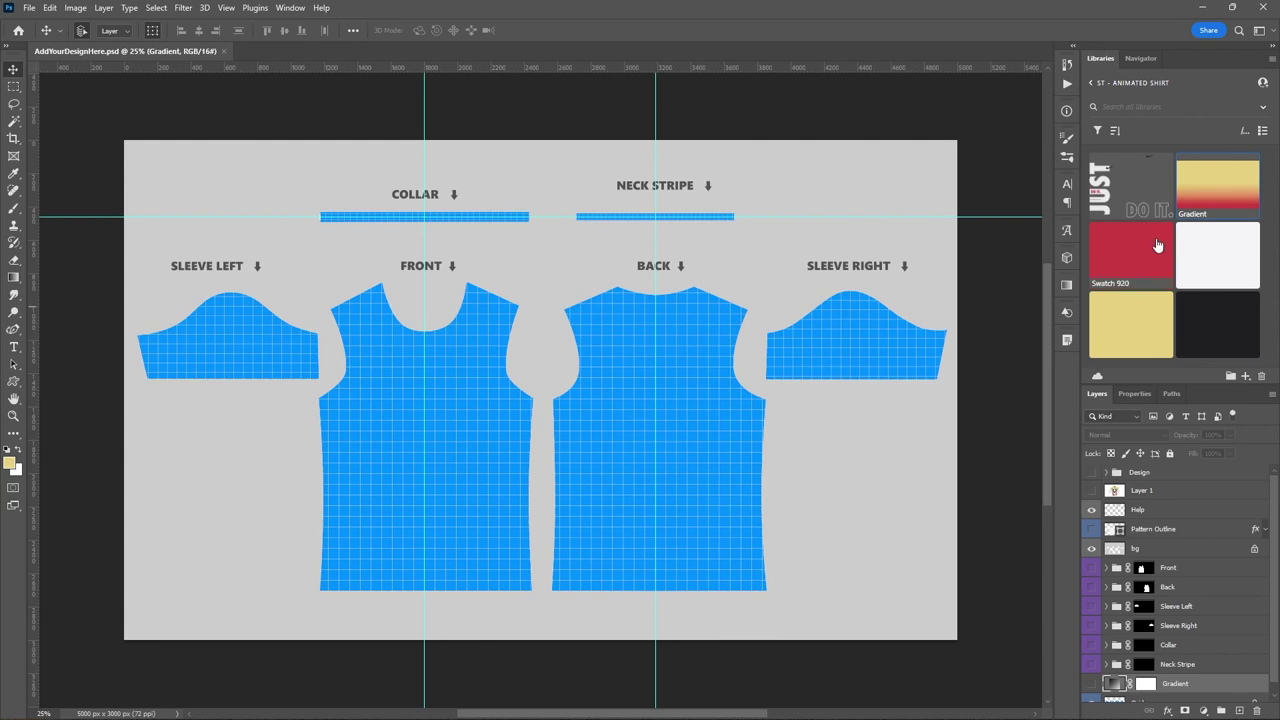
scroll(1184, 550, "down", 1)
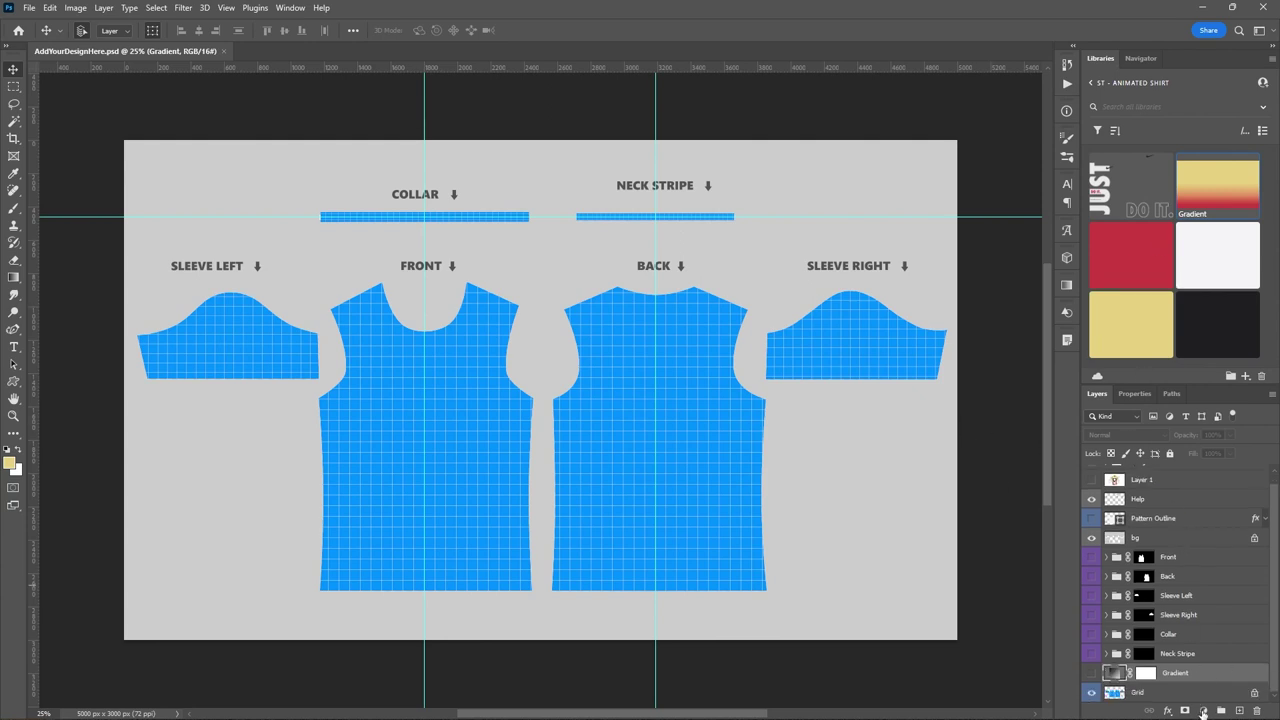
left_click(1150, 693)
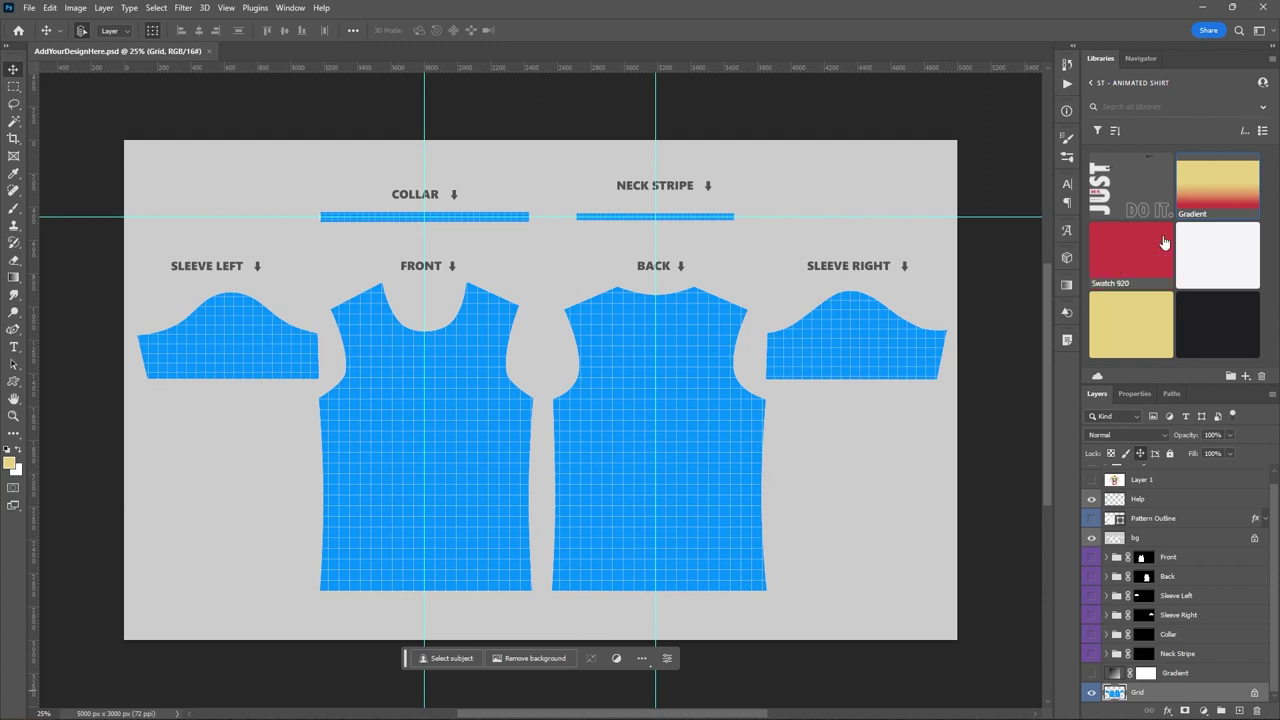
left_click_drag(1200, 196, 511, 375)
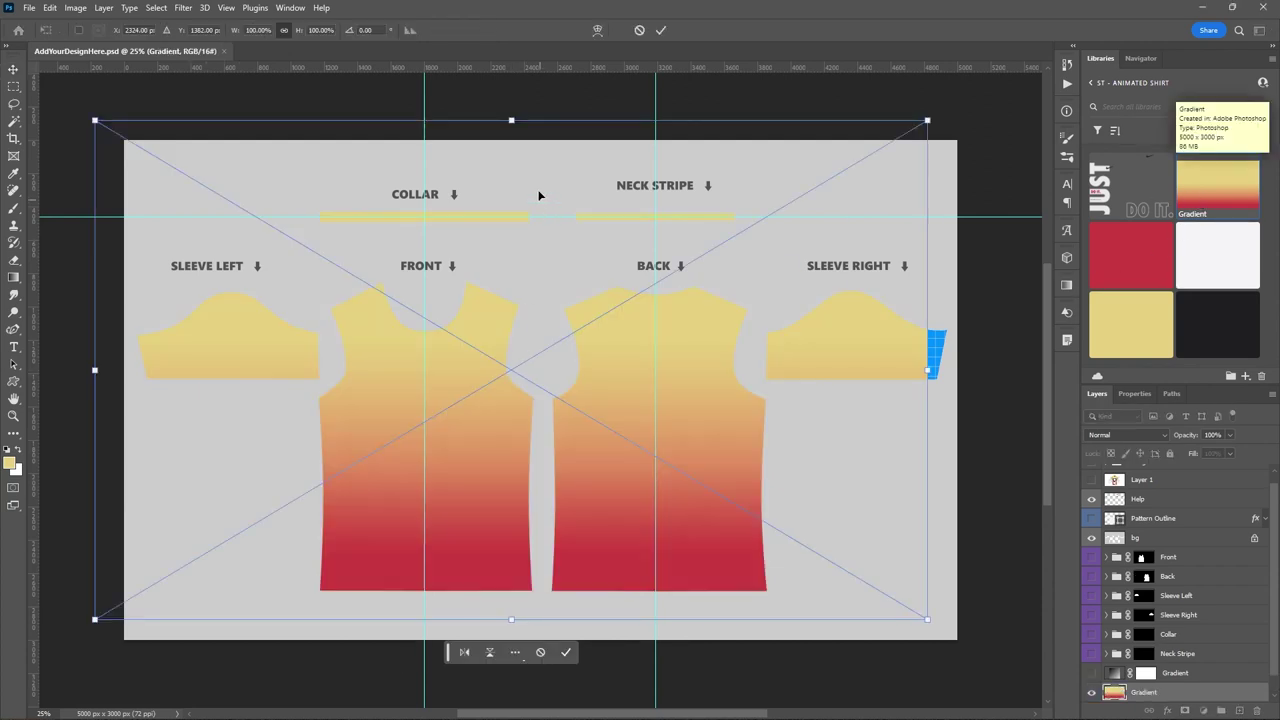
left_click_drag(480, 448, 510, 458)
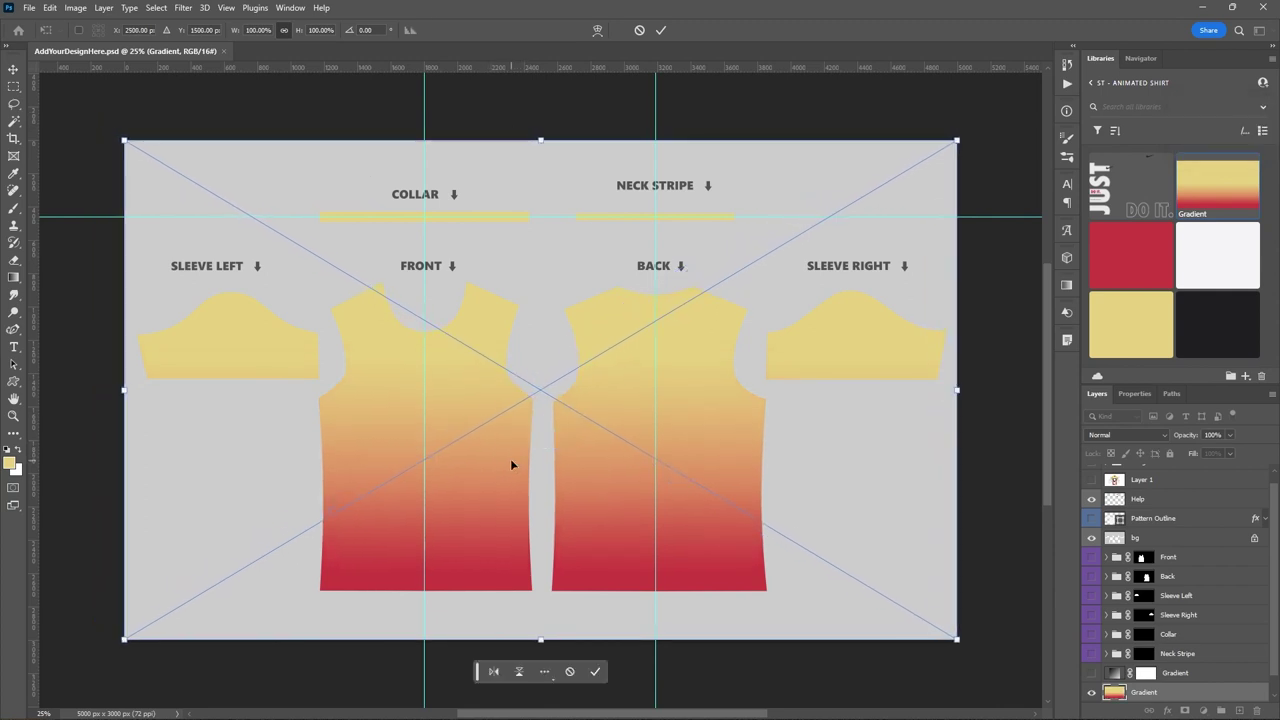
left_click(661, 30)
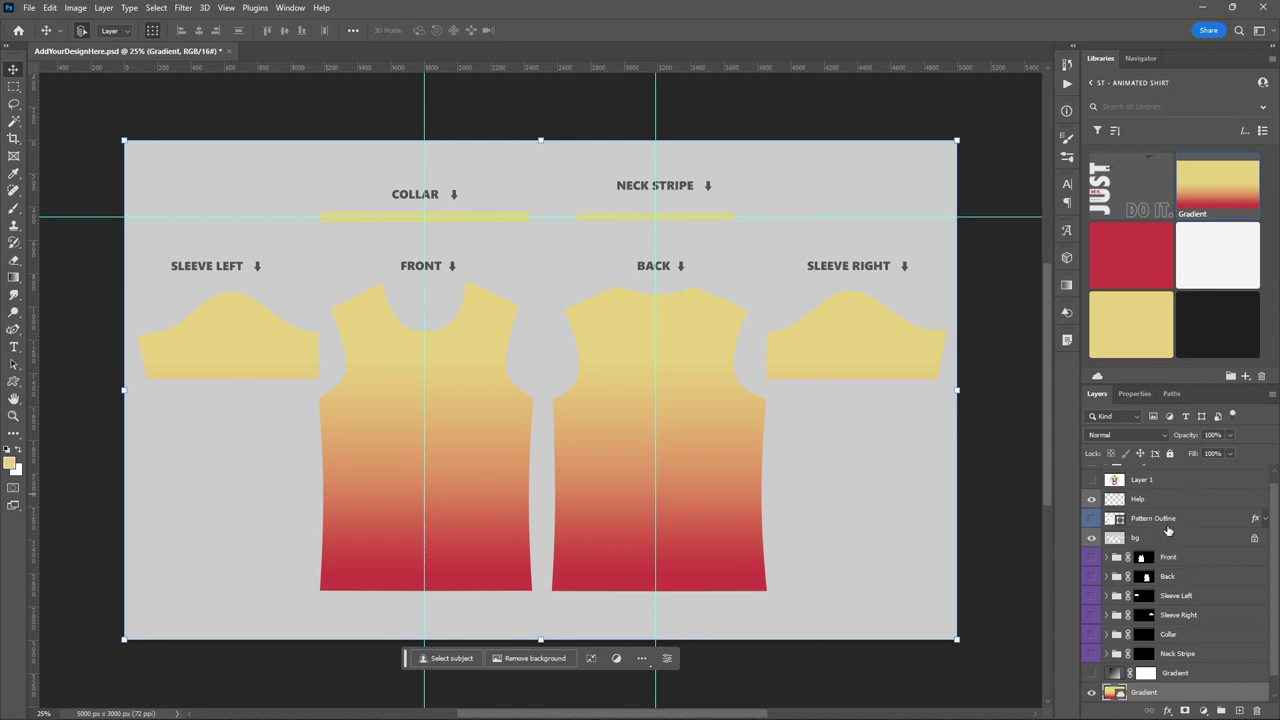
Place the Design library graphic across the FRONT and BACK pieces at 100% scale, with its bottom edge at the shirt hem
scroll(1176, 540, "up", 1)
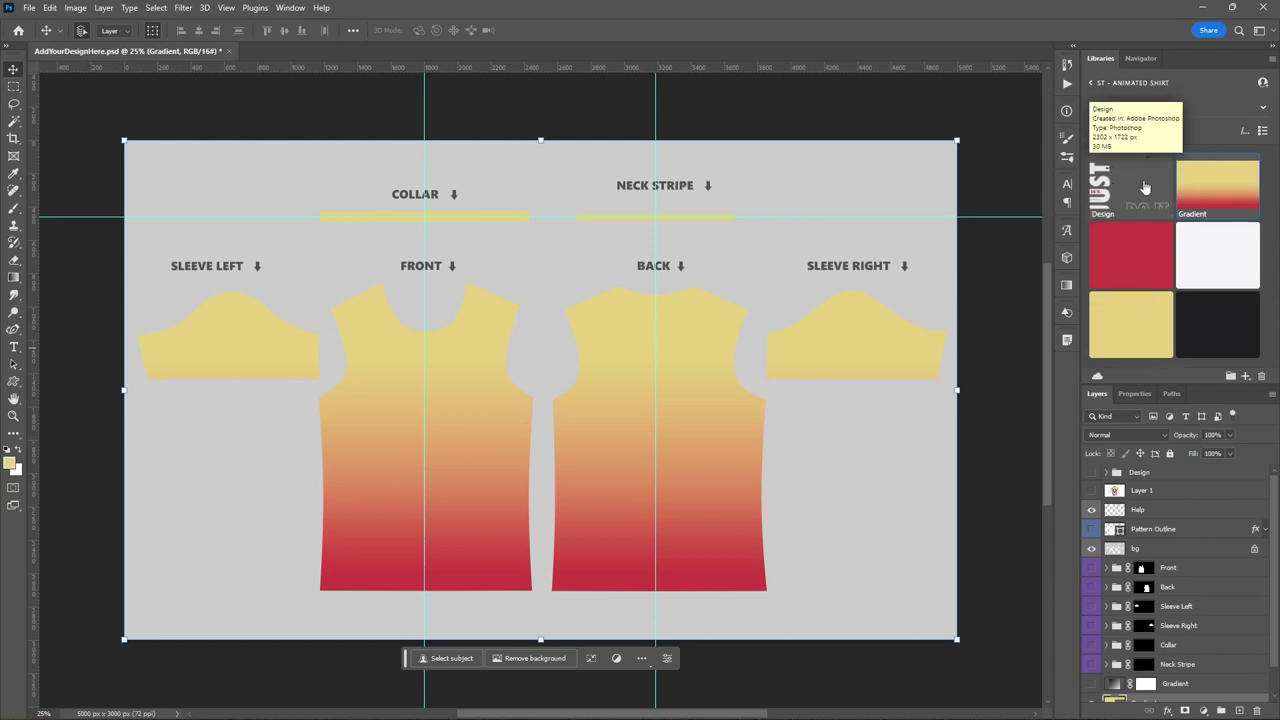
left_click_drag(1140, 190, 575, 416)
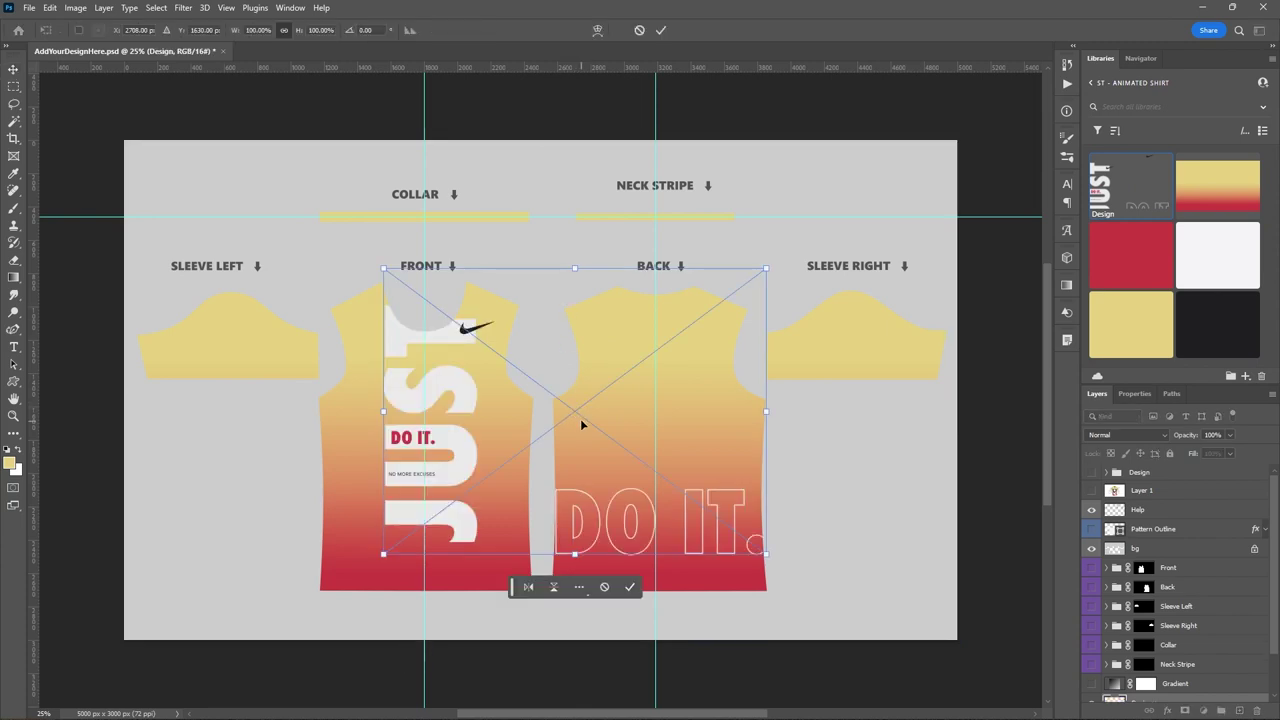
left_click_drag(577, 413, 575, 453)
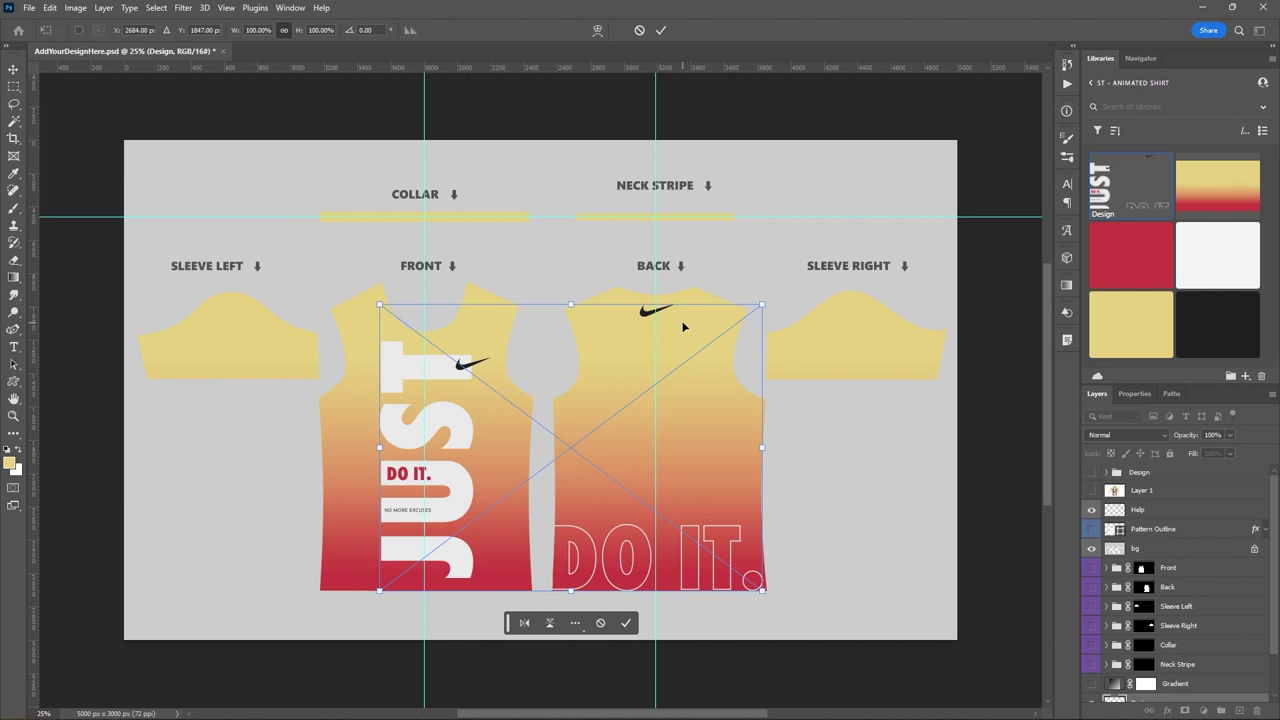
left_click(661, 30)
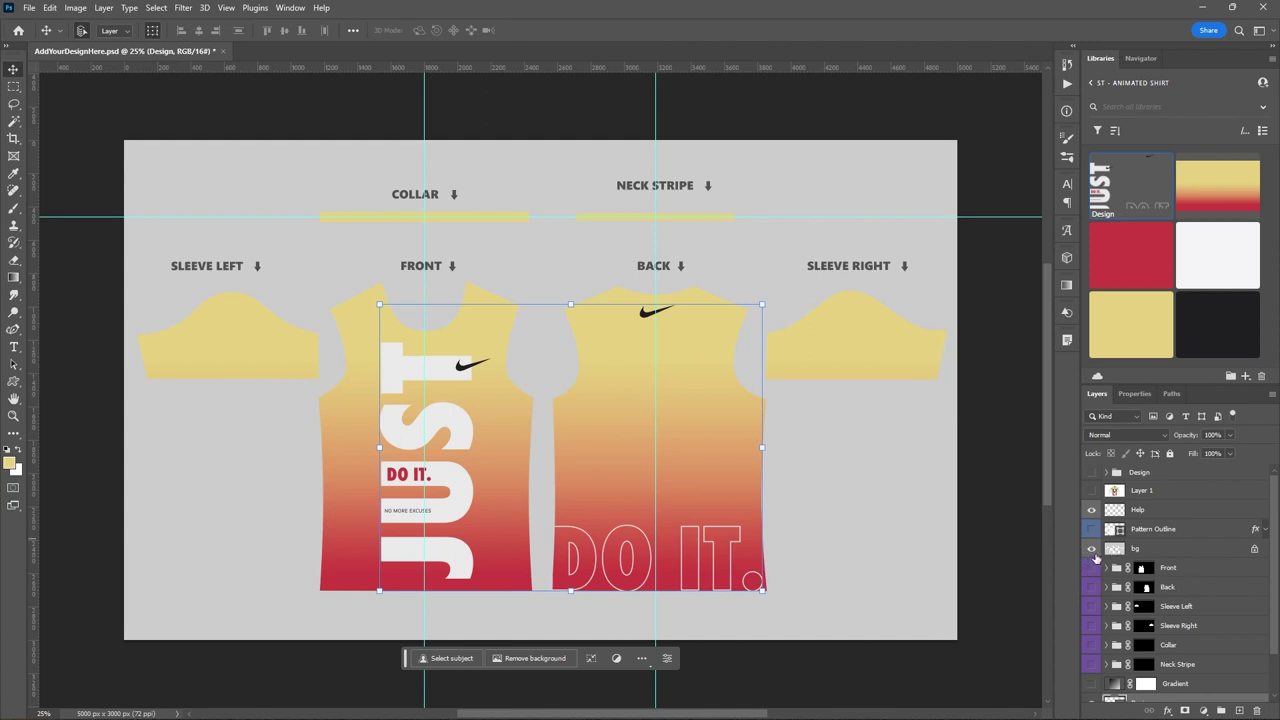
Hide the bg and Help layers, and save AddYourDesignHere.psd
left_click(1091, 550)
left_click(1092, 509)
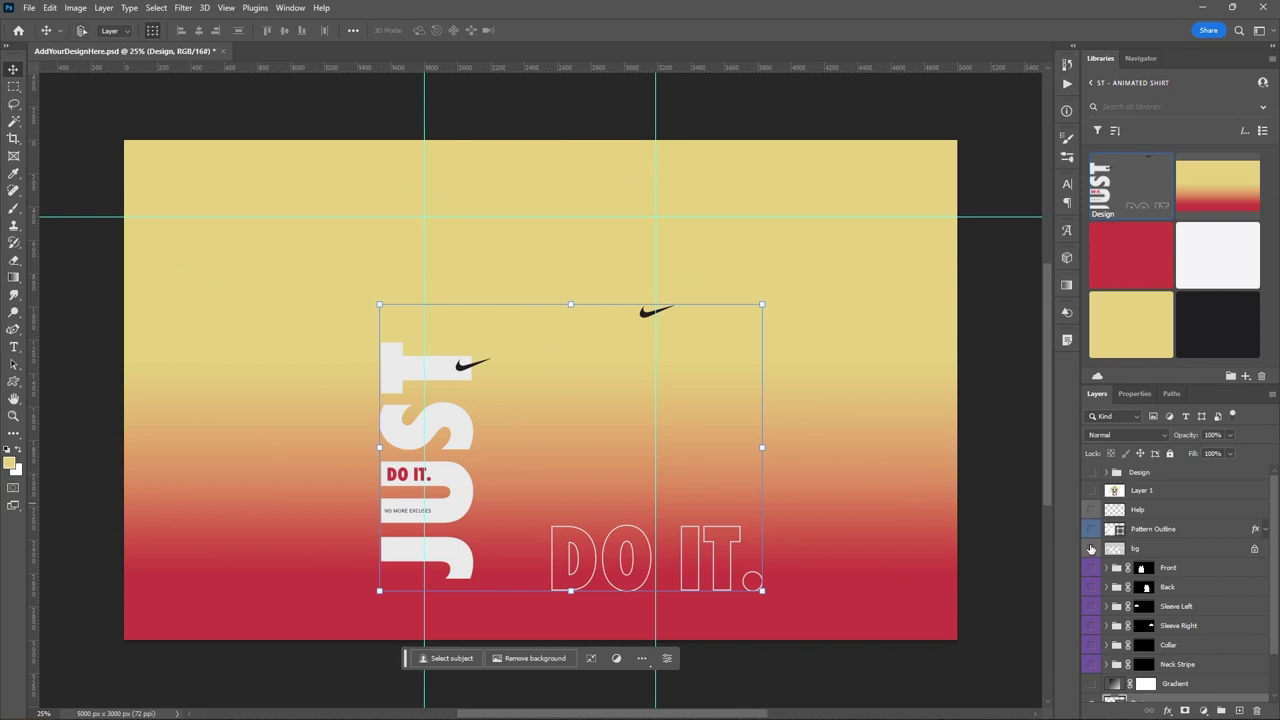
key("ctrl+s")
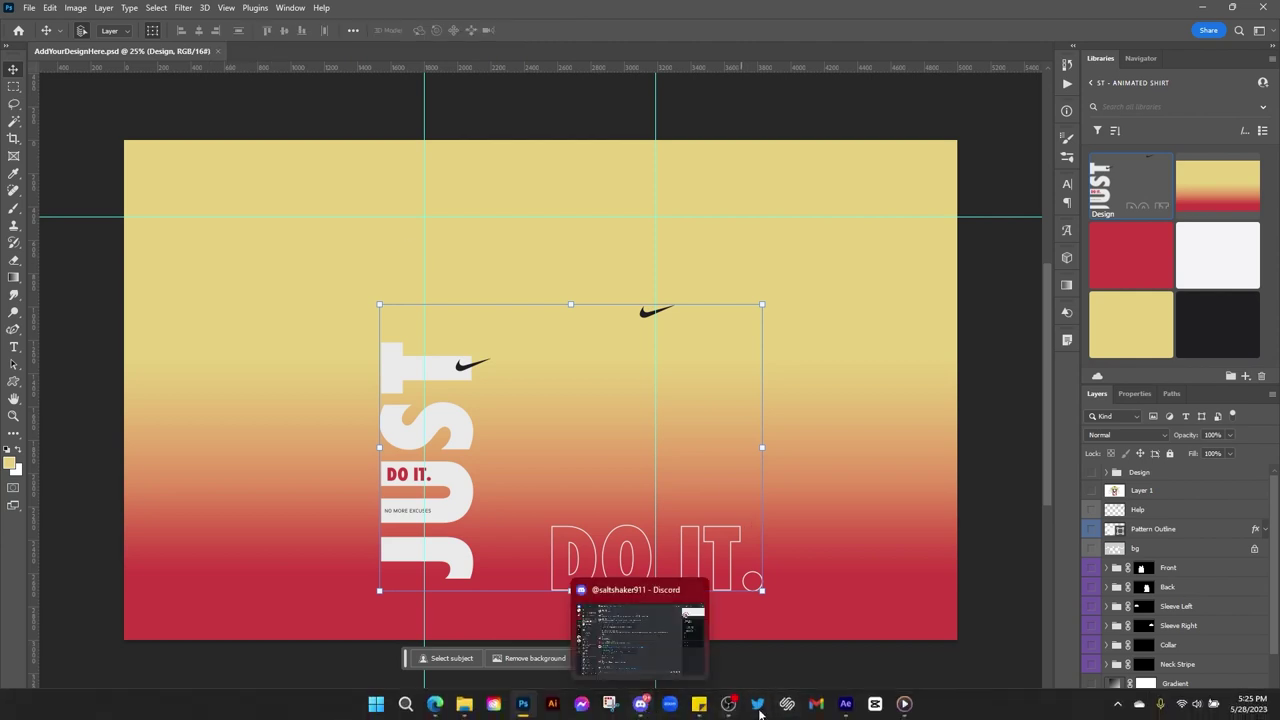
Switch to After Effects and preview the rotation of the updated shirt in 1_Square from frame 24
left_click(845, 704)
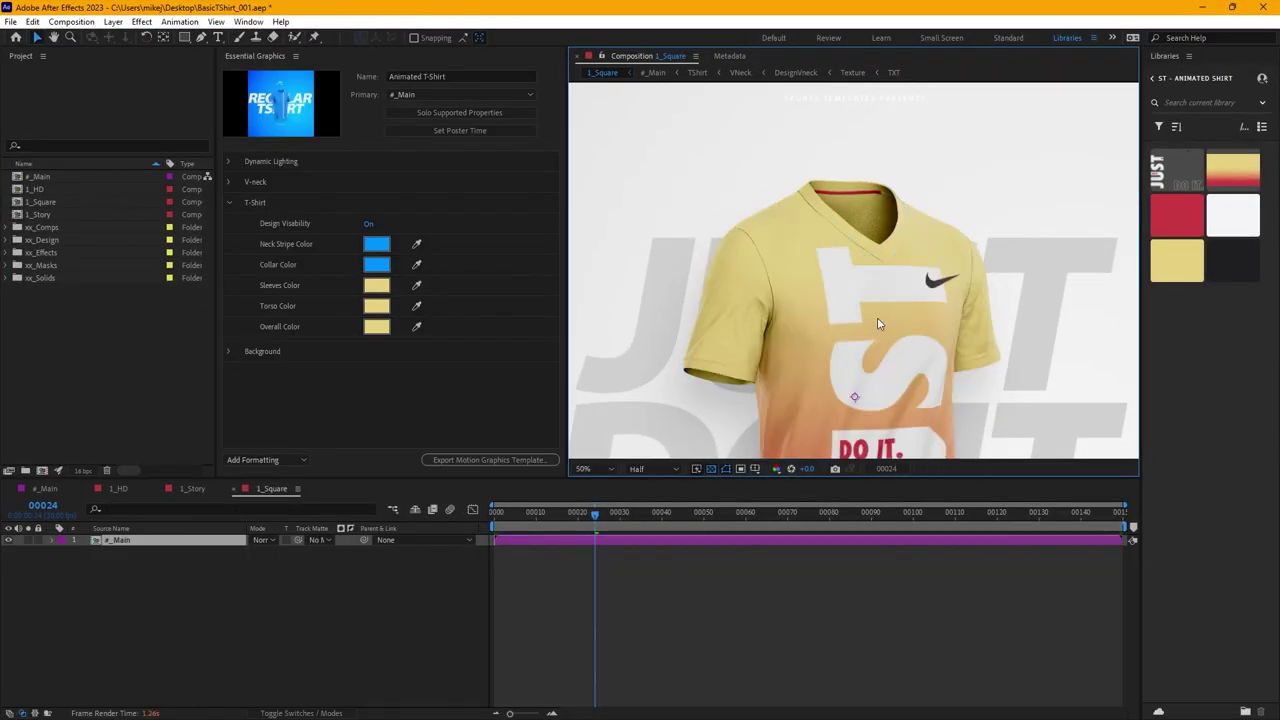
scroll(877, 317, "down", 2)
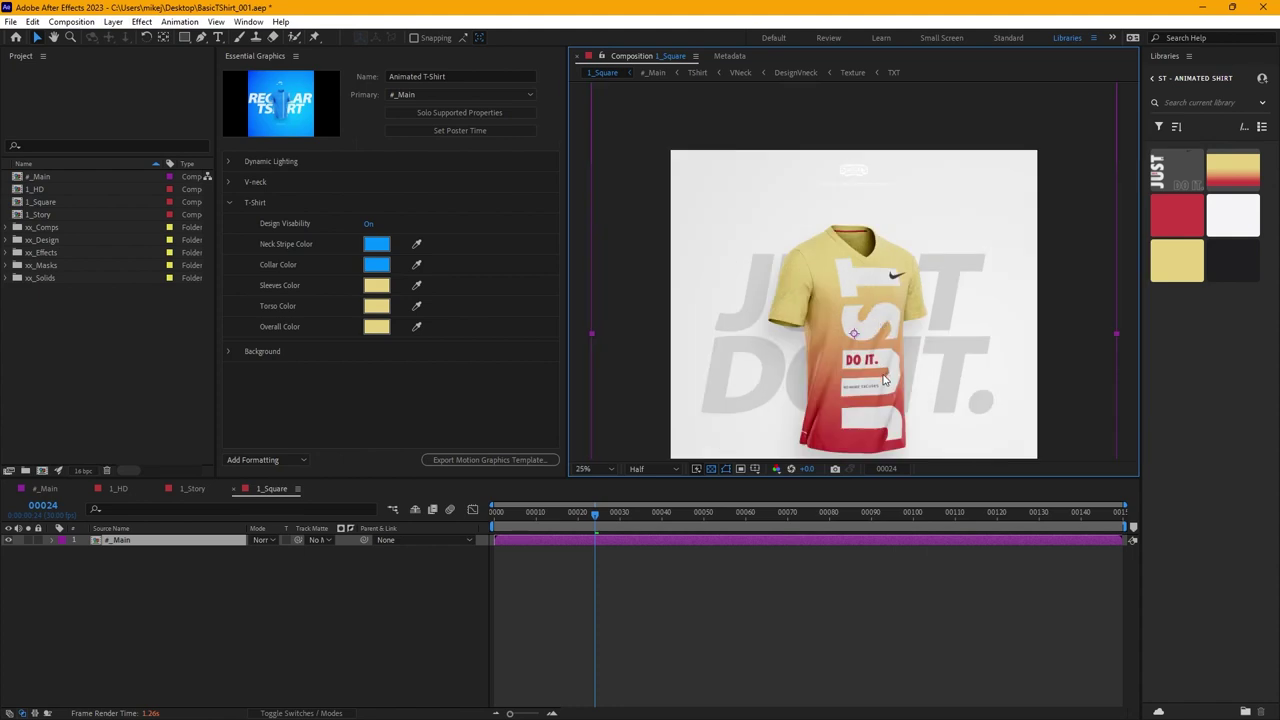
key("space")
left_click_drag(880, 390, 875, 318)
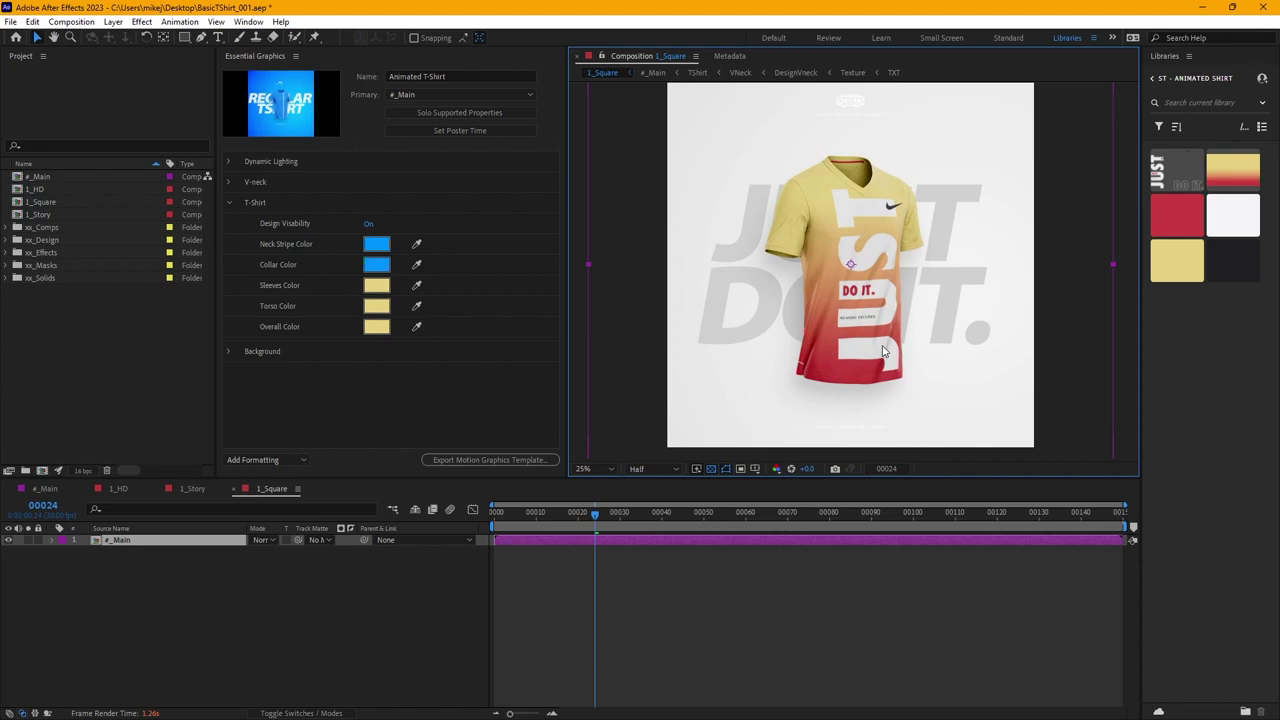
key("ctrl+shift+h")
key("space")
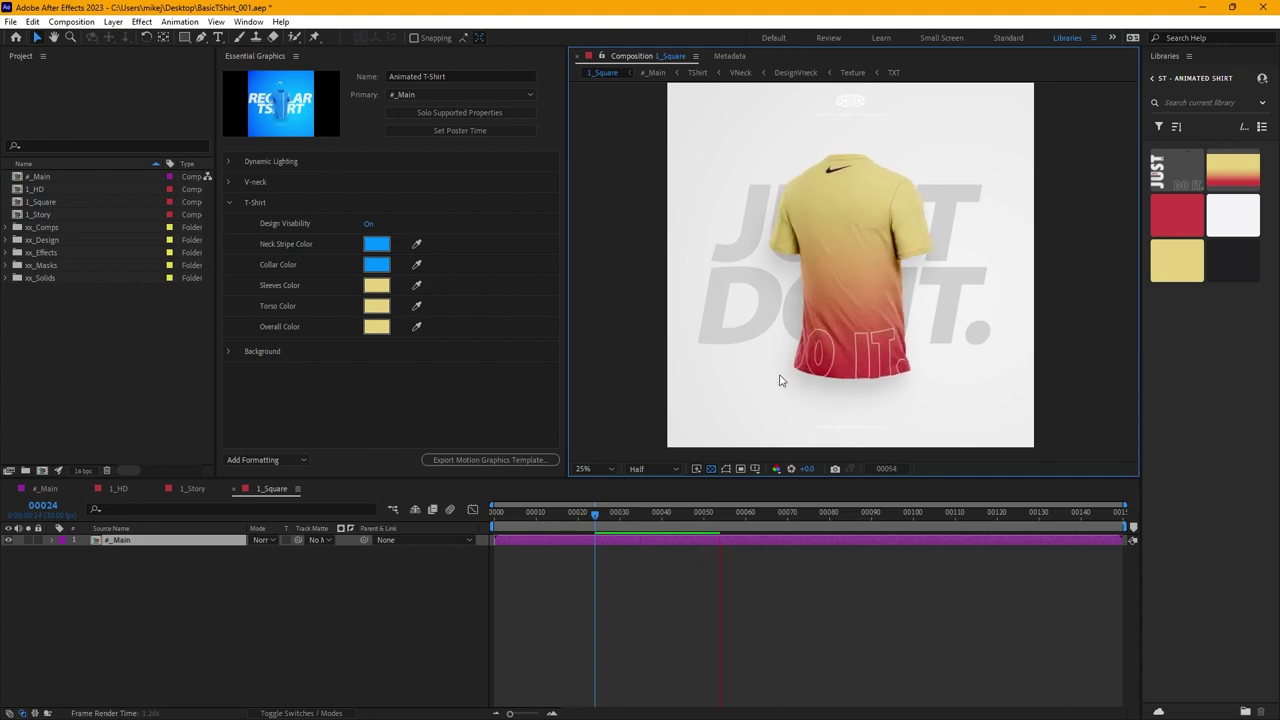
key("space")
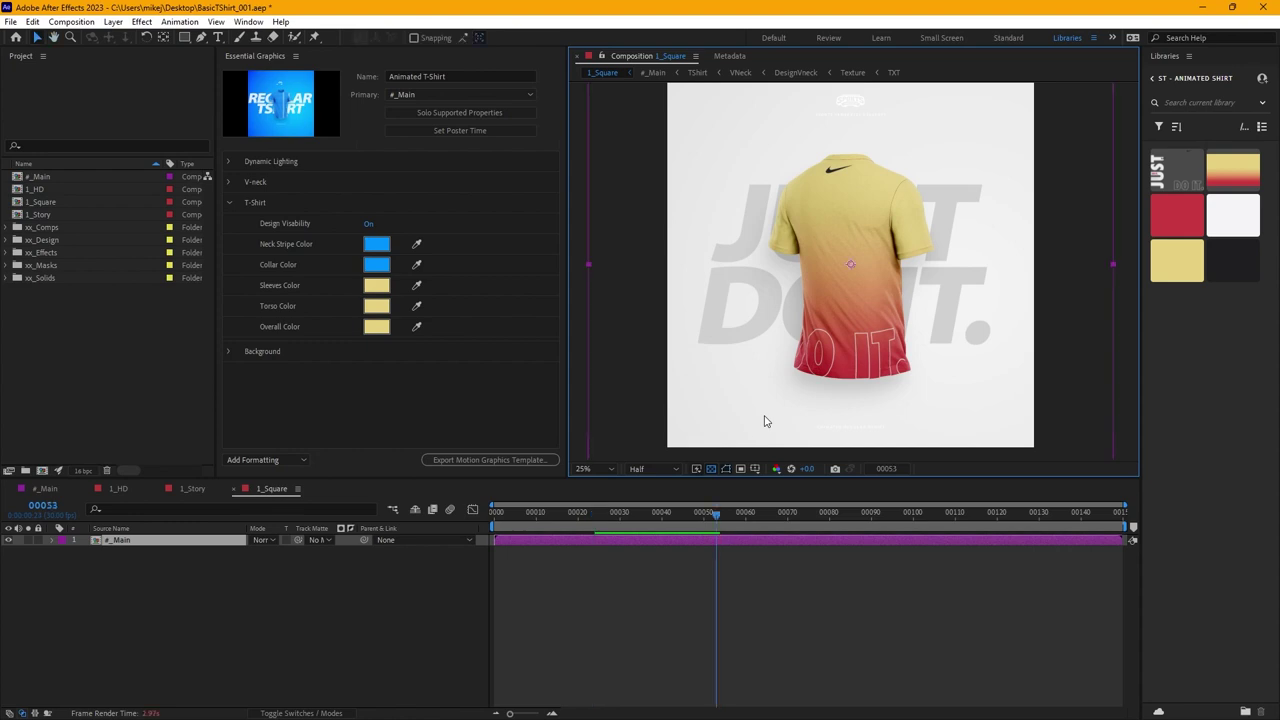
Replay the shirt rotation from frame 24, and return the playhead to frame 0
left_click_drag(714, 518, 593, 518)
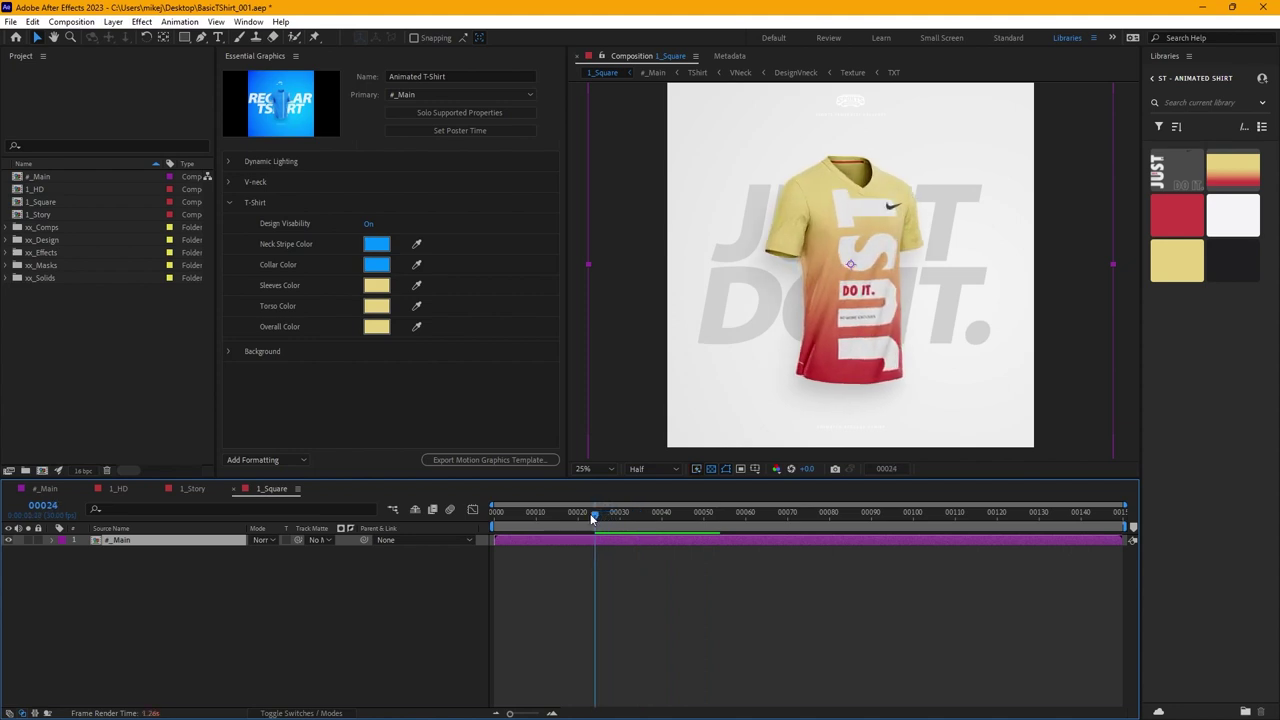
key("space")
key("space")
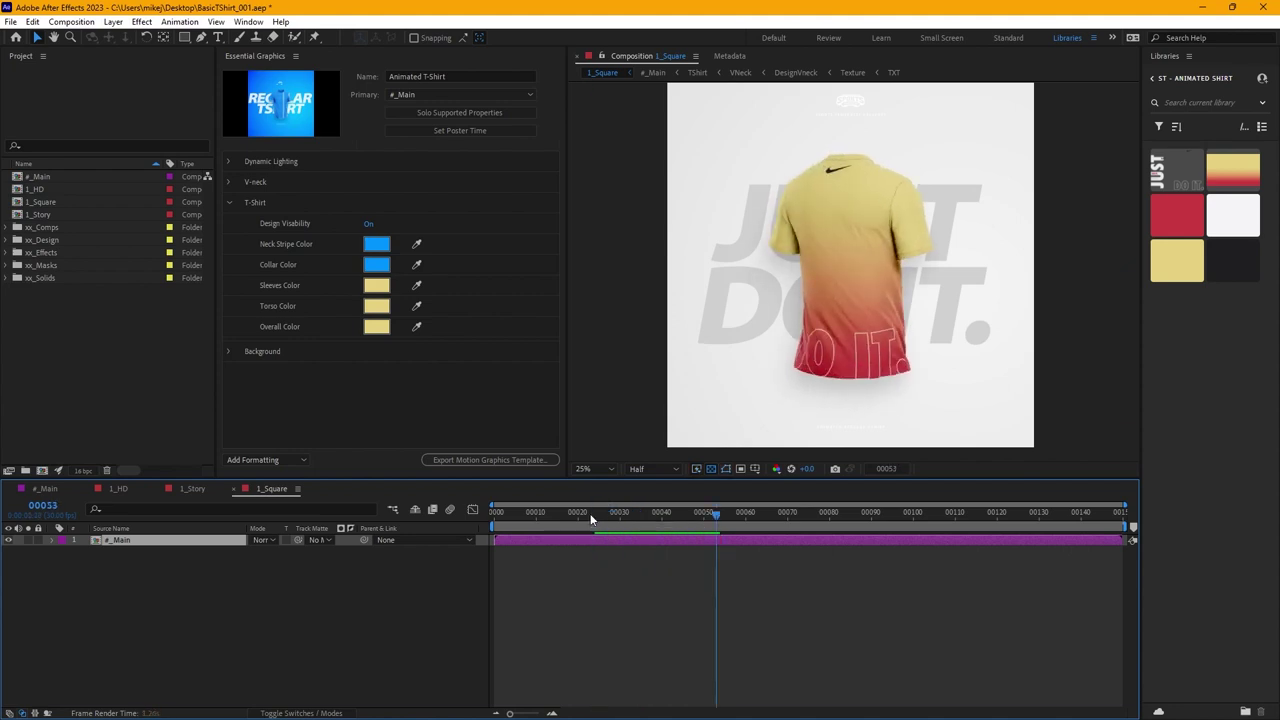
left_click_drag(716, 516, 487, 522)
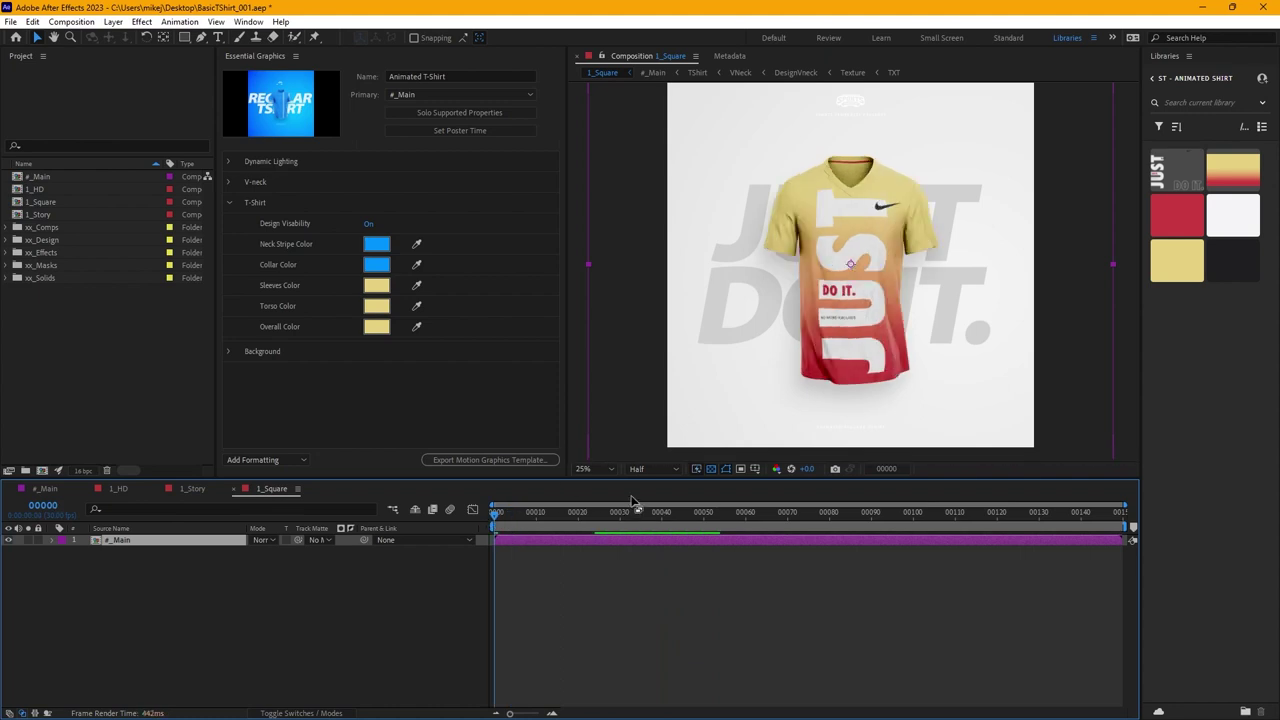
Set the viewer resolution of 1_Square to Quarter and preview the shirt rotation from frame 0
left_click(676, 471)
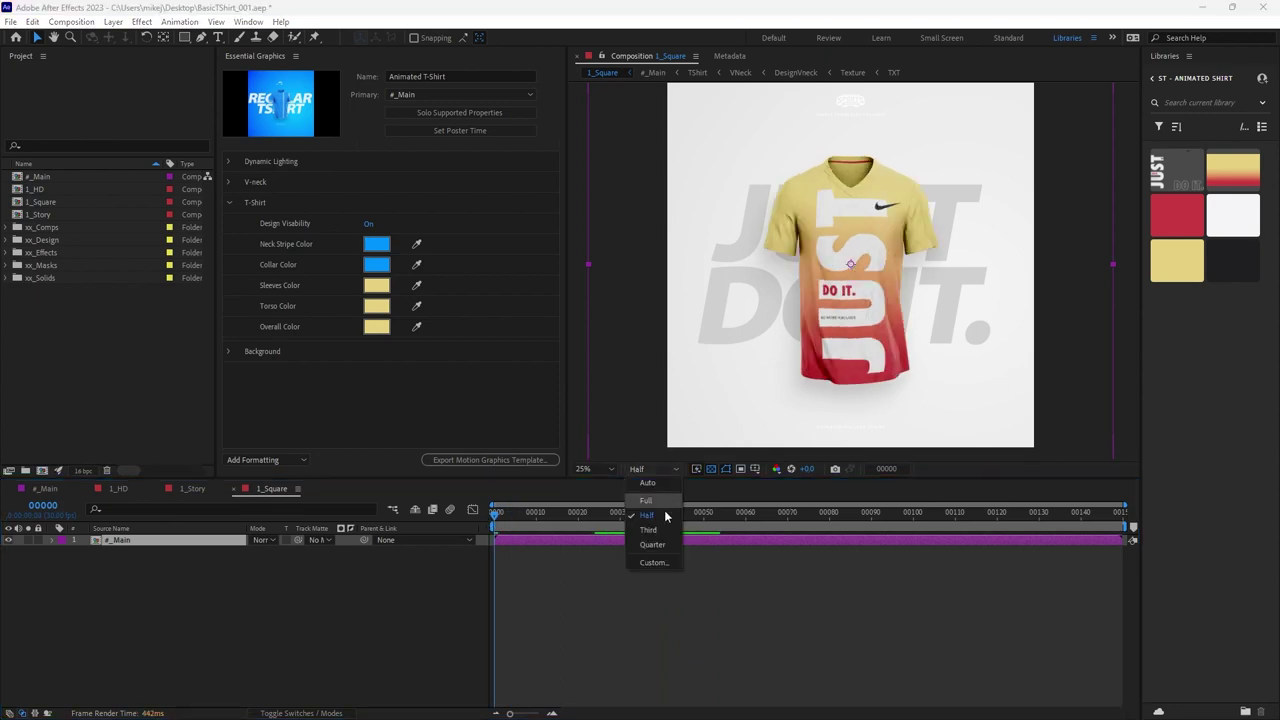
left_click(660, 544)
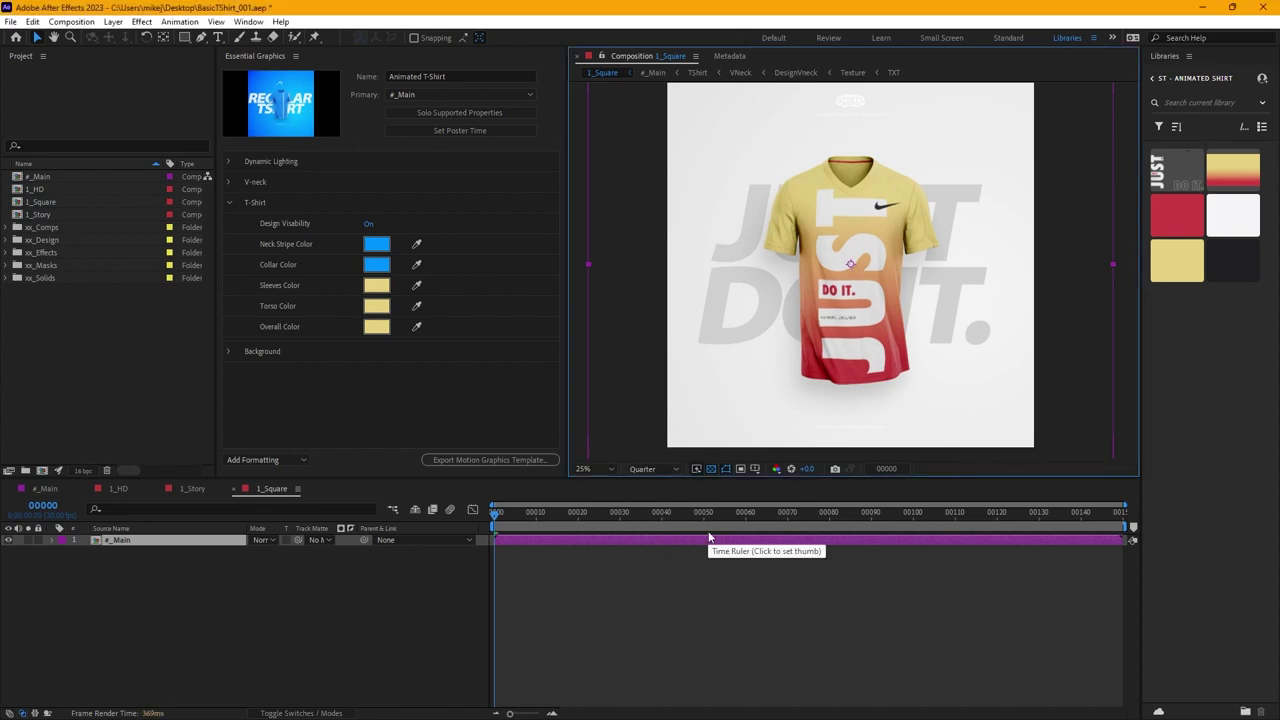
key("space")
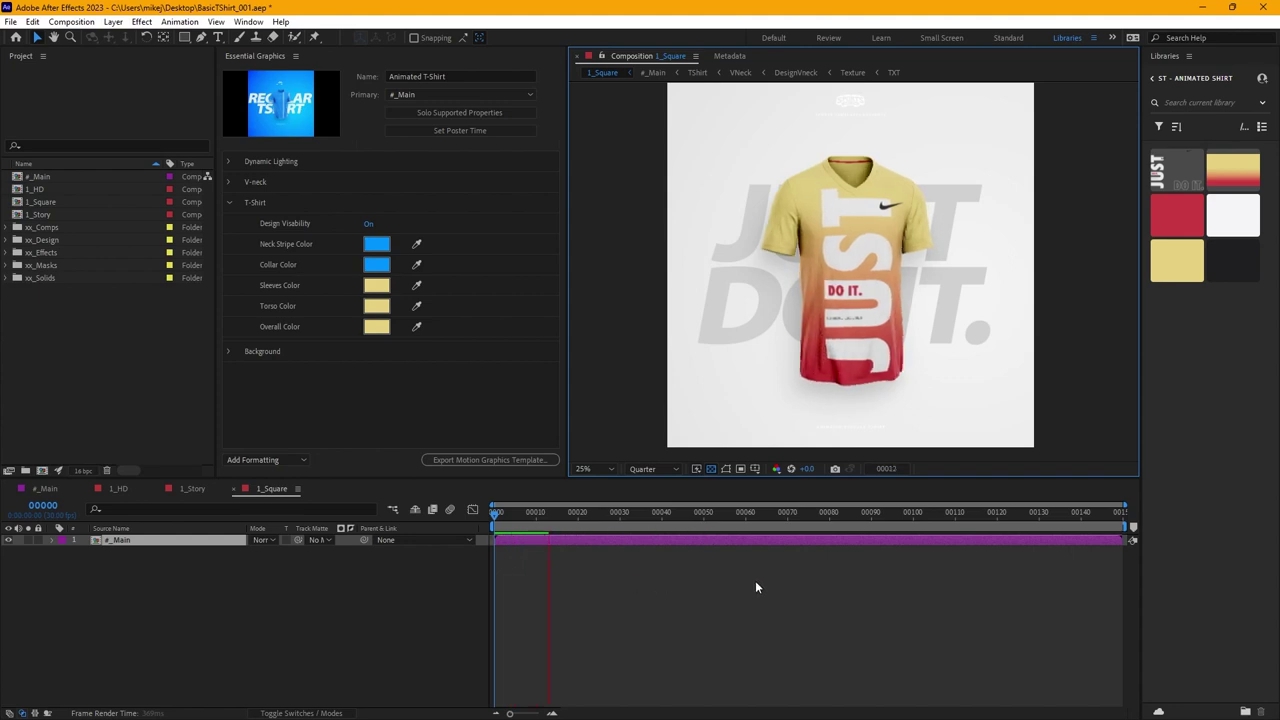
key("space")
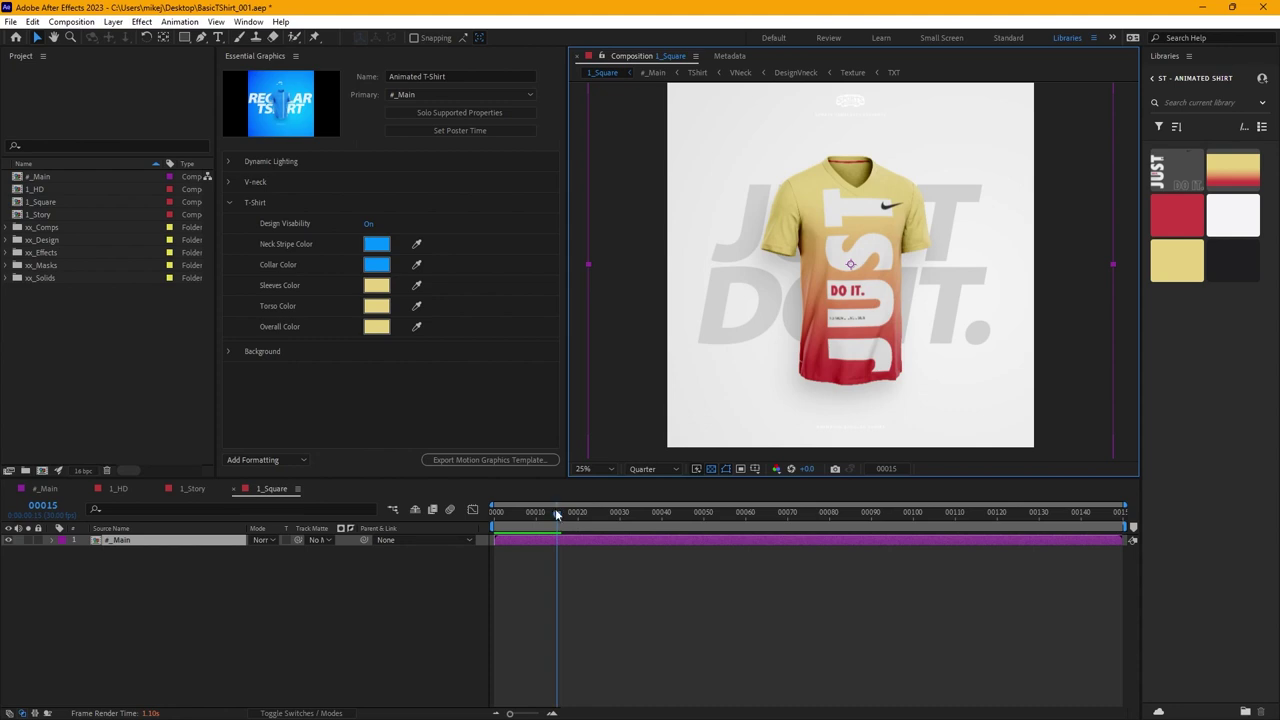
key("space")
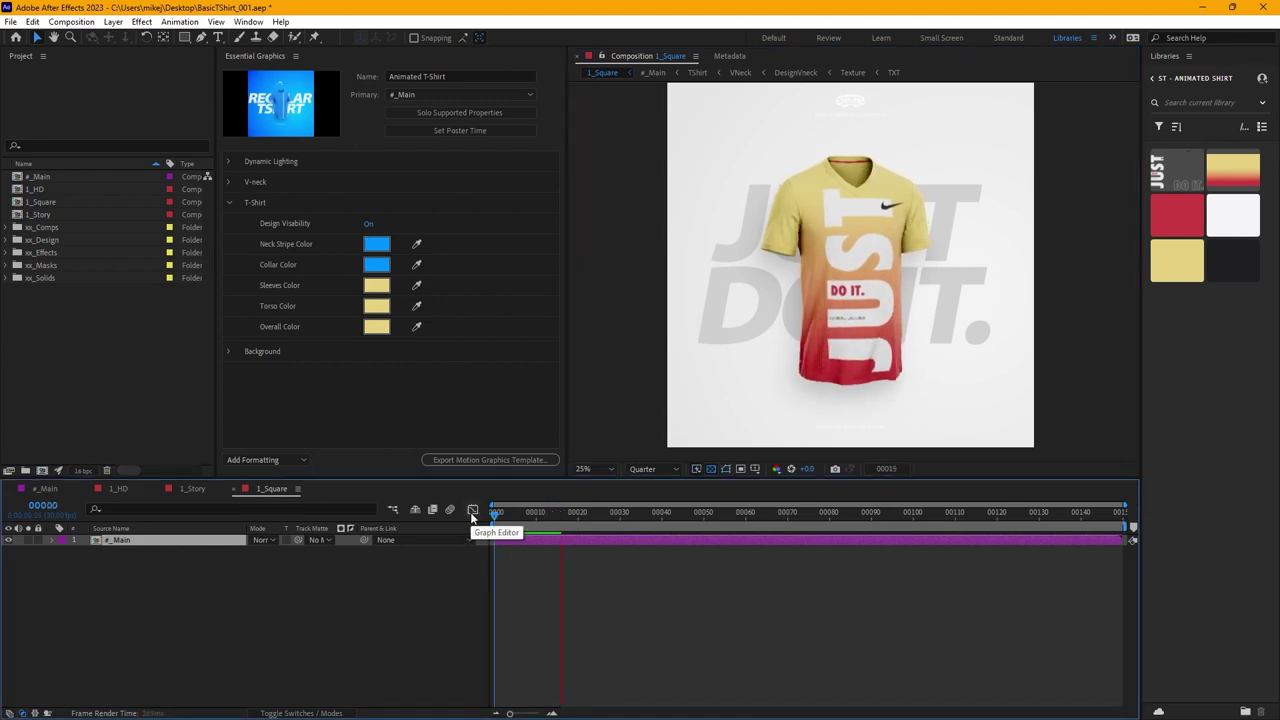
key("space")
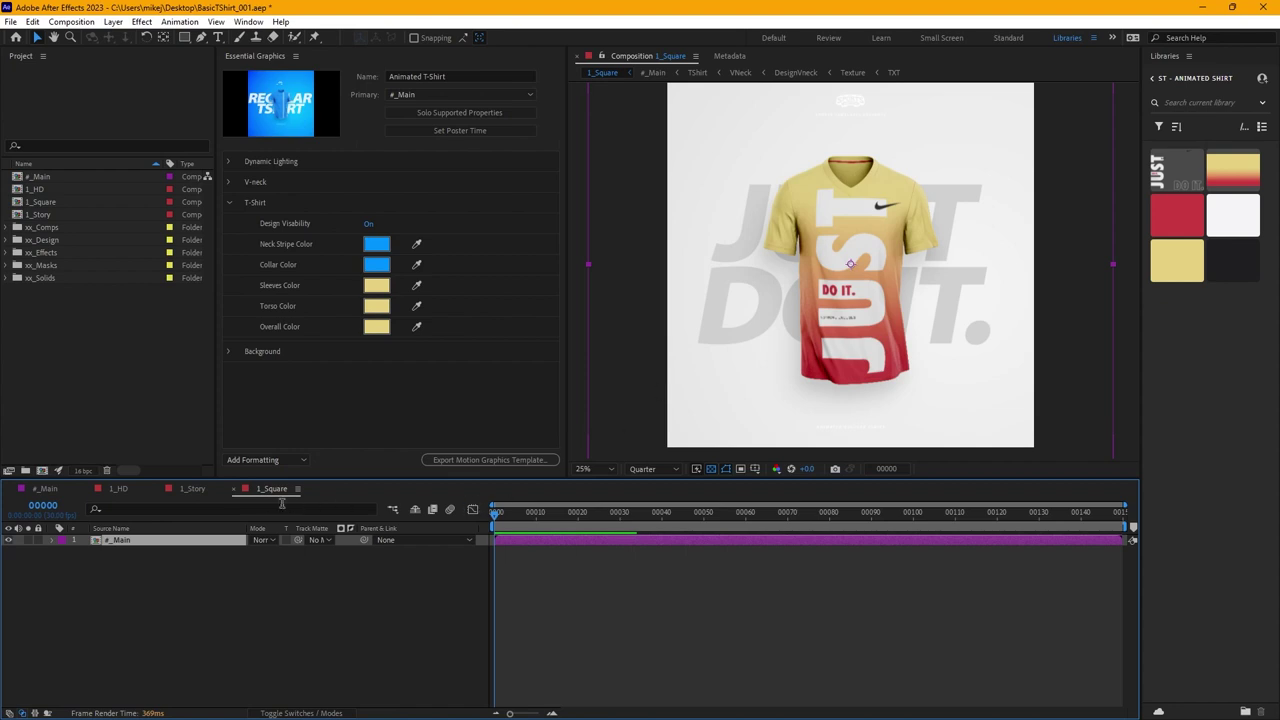
key("space")
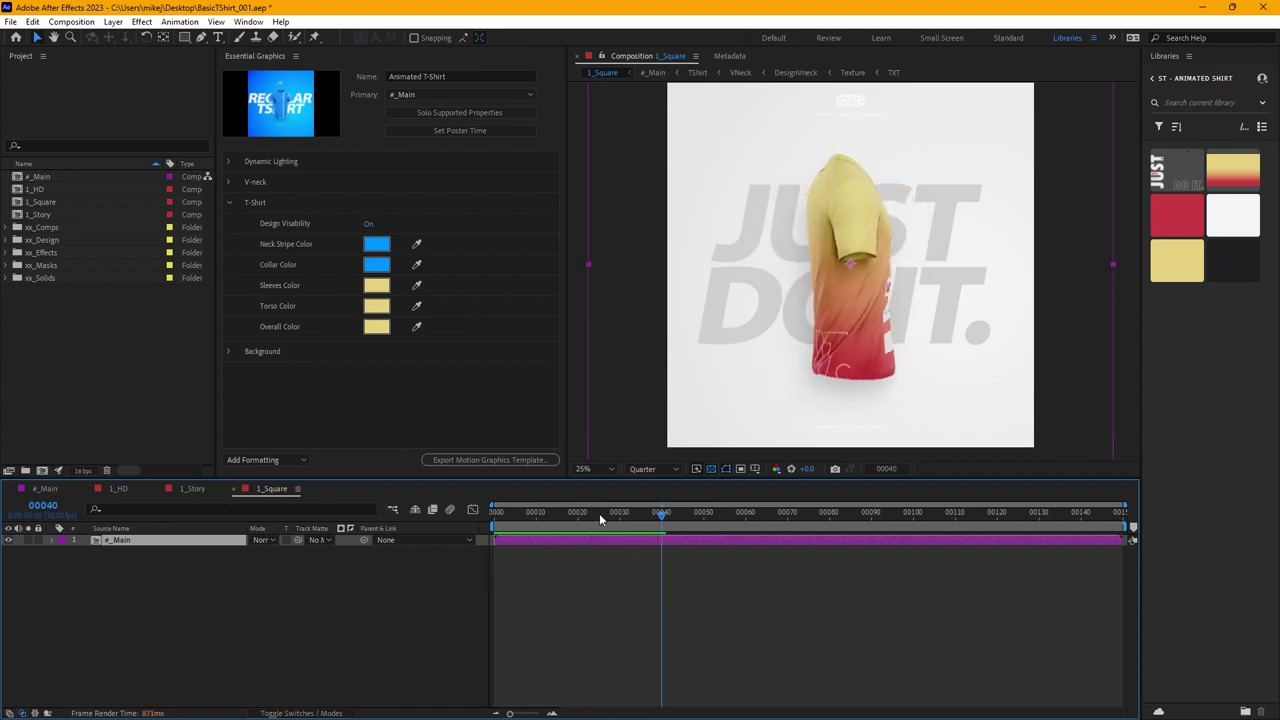
key("space")
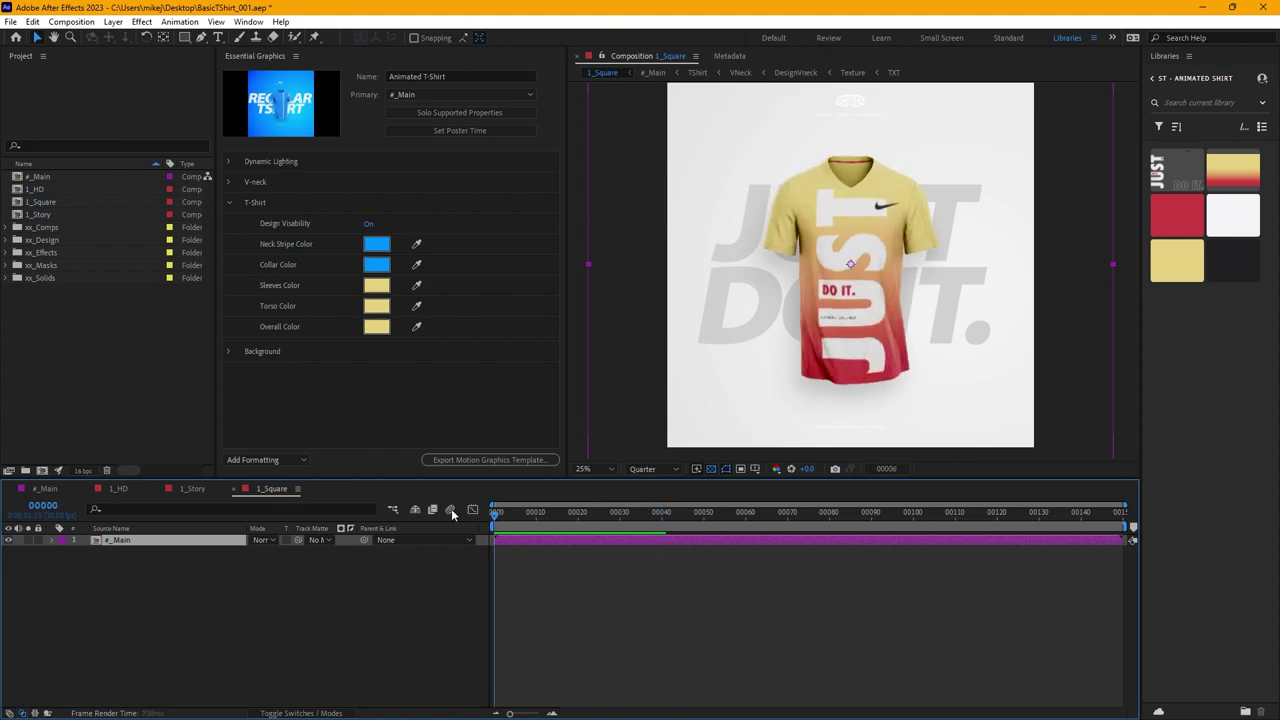
Review the updated shirt design in the 1_Story and 1_HD compositions, and return to 1_Square
left_click(193, 489)
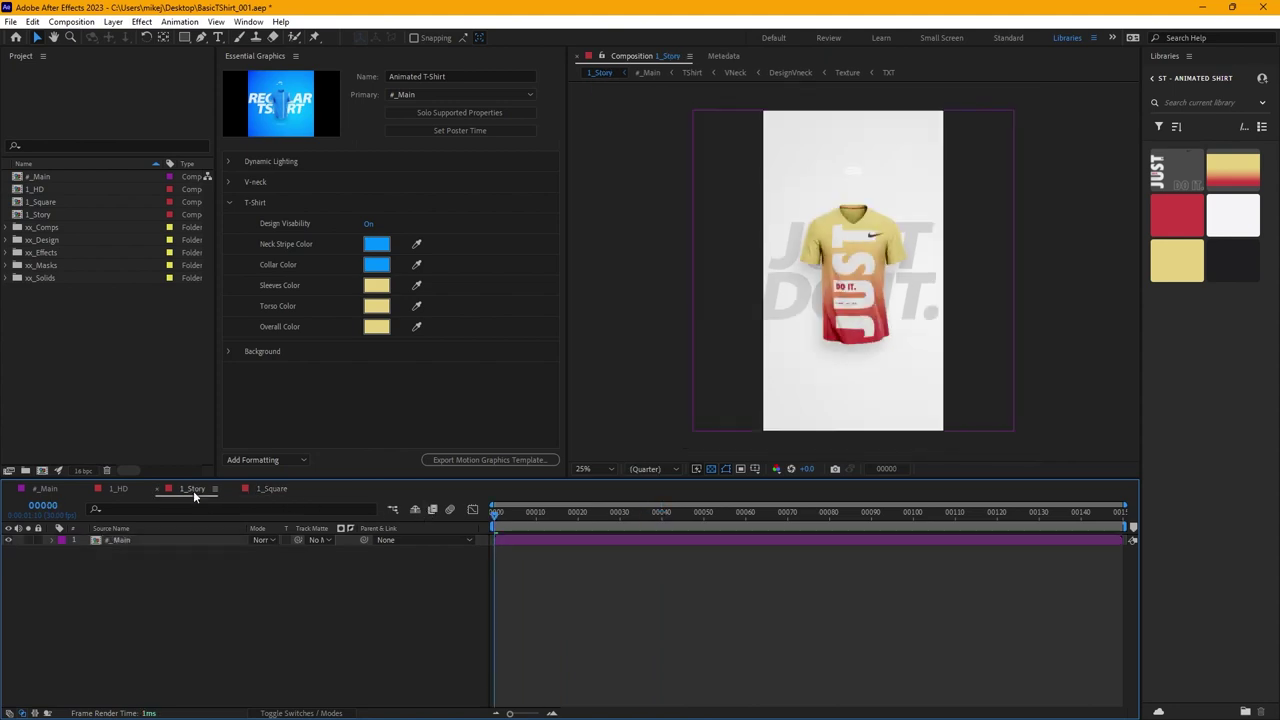
left_click(123, 492)
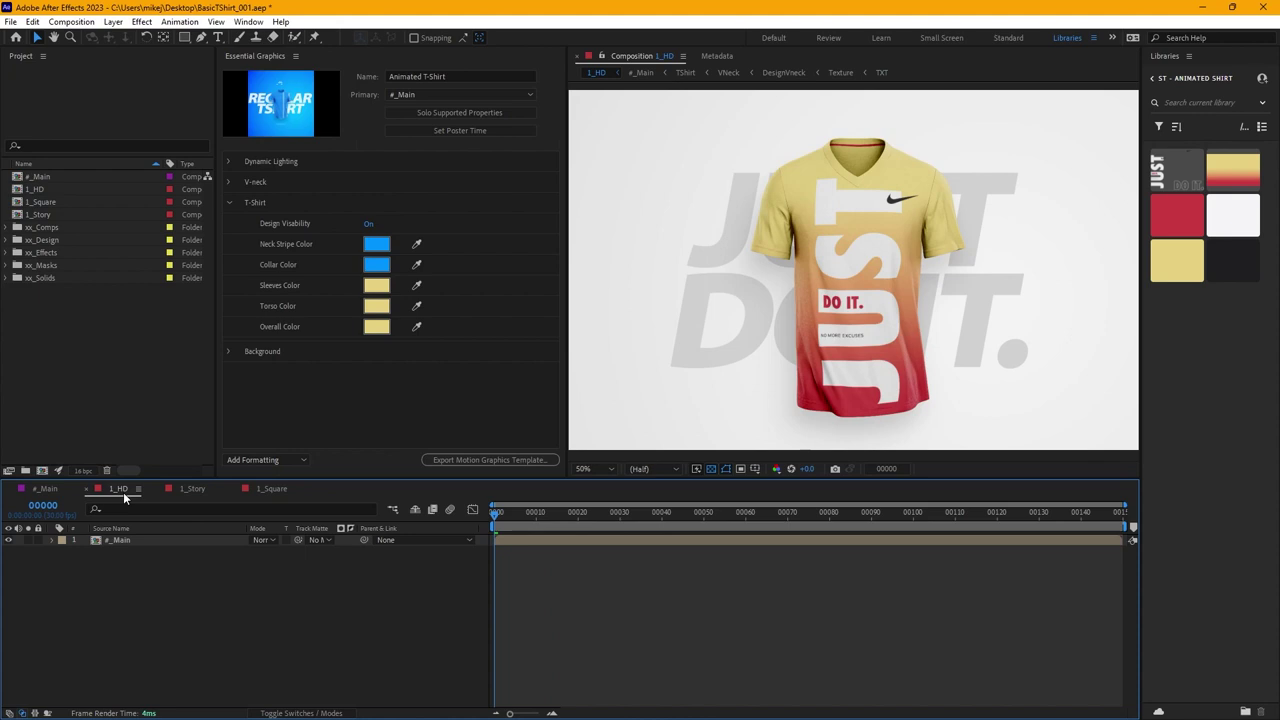
left_click(184, 490)
left_click(274, 490)
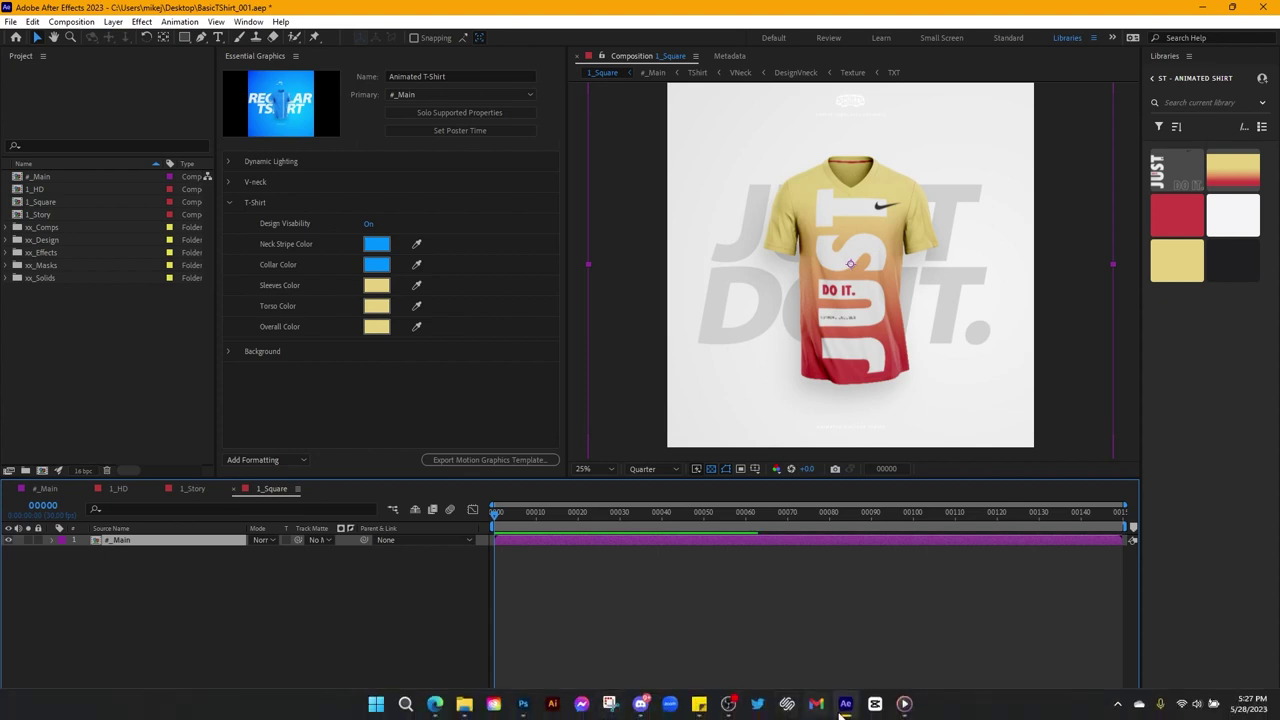
mouse_move(848, 709)
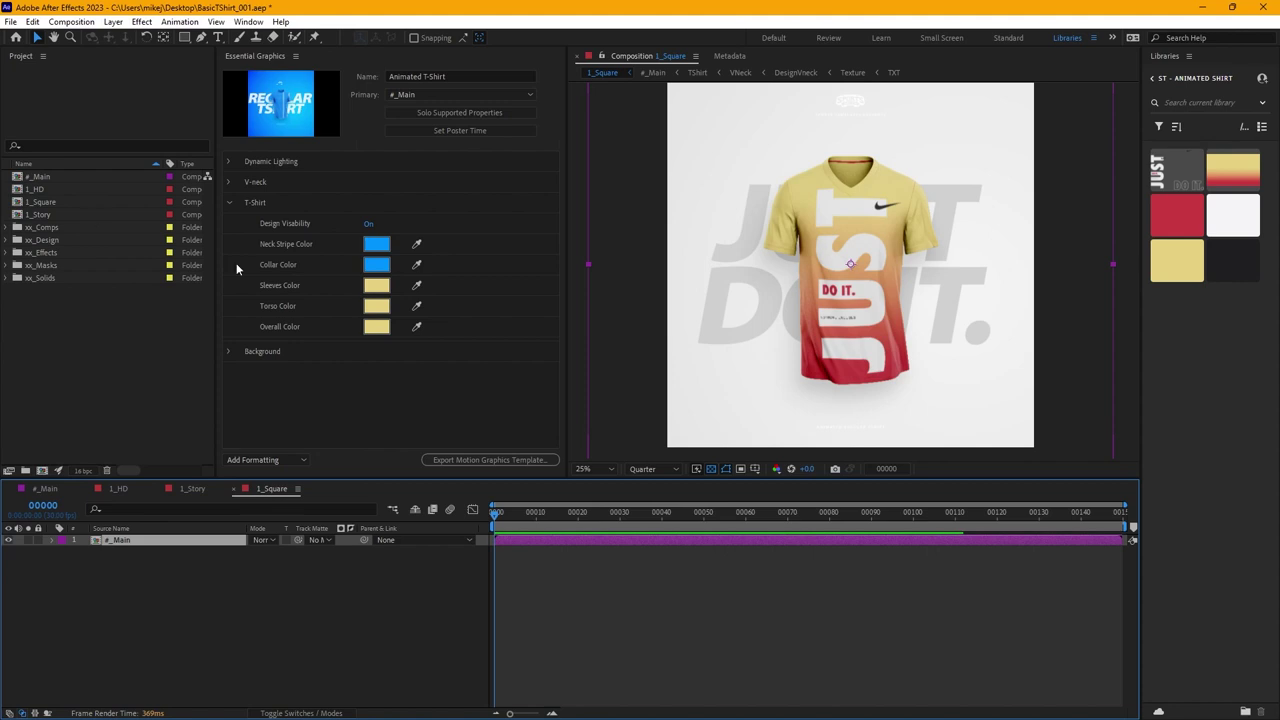
Send the 1_HD, 1_Square and 1_Story compositions to the Adobe Media Encoder queue, and play the 1_Square preview
left_click(70, 189)
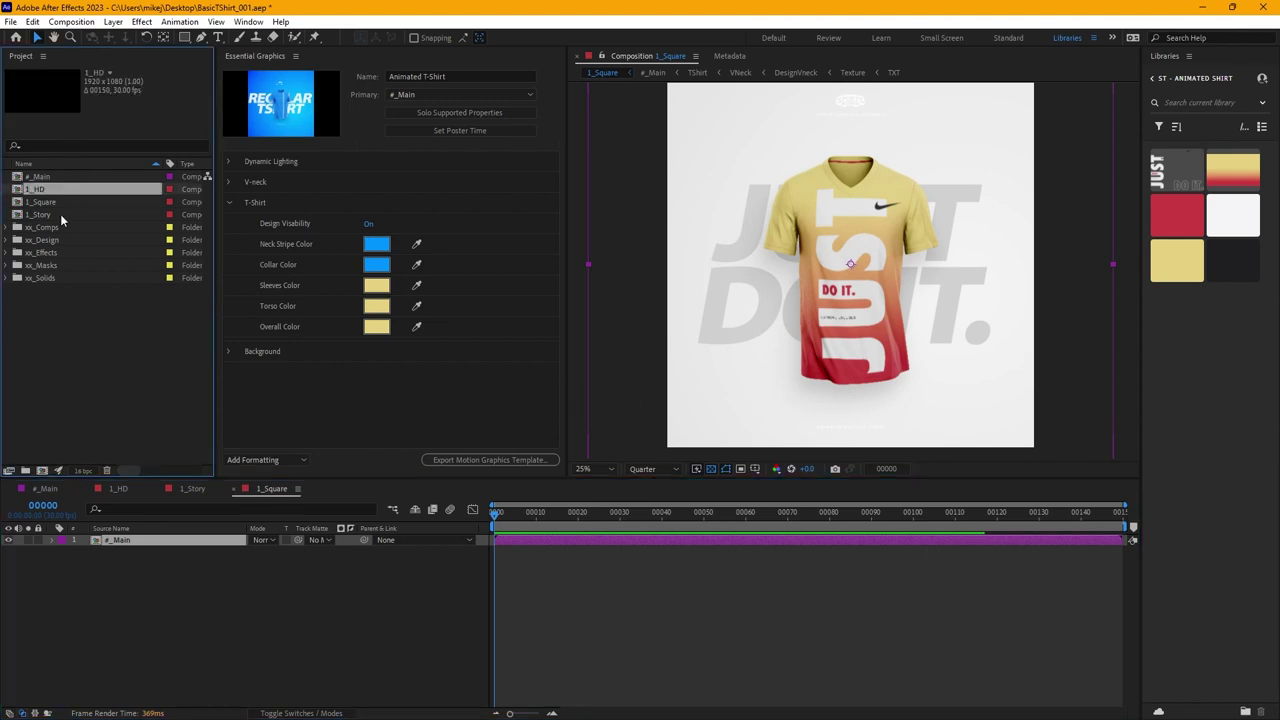
left_click(60, 214, "shift")
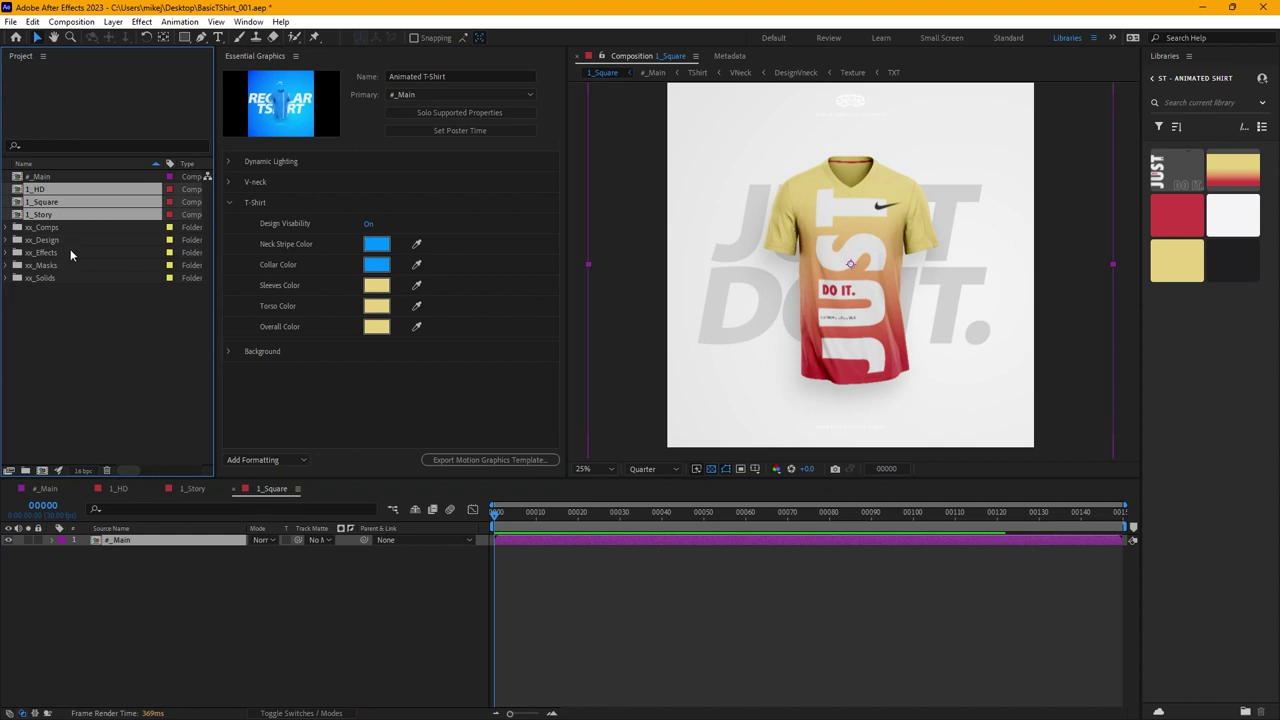
left_click(73, 23)
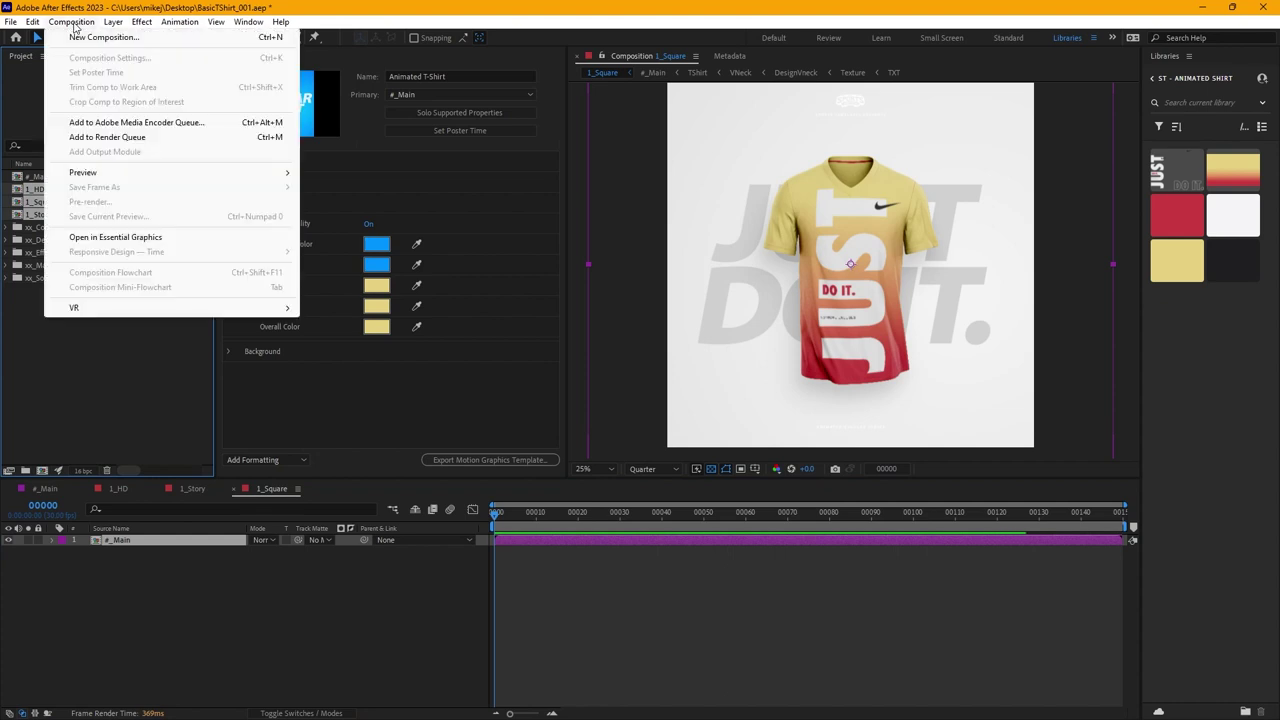
left_click(155, 127)
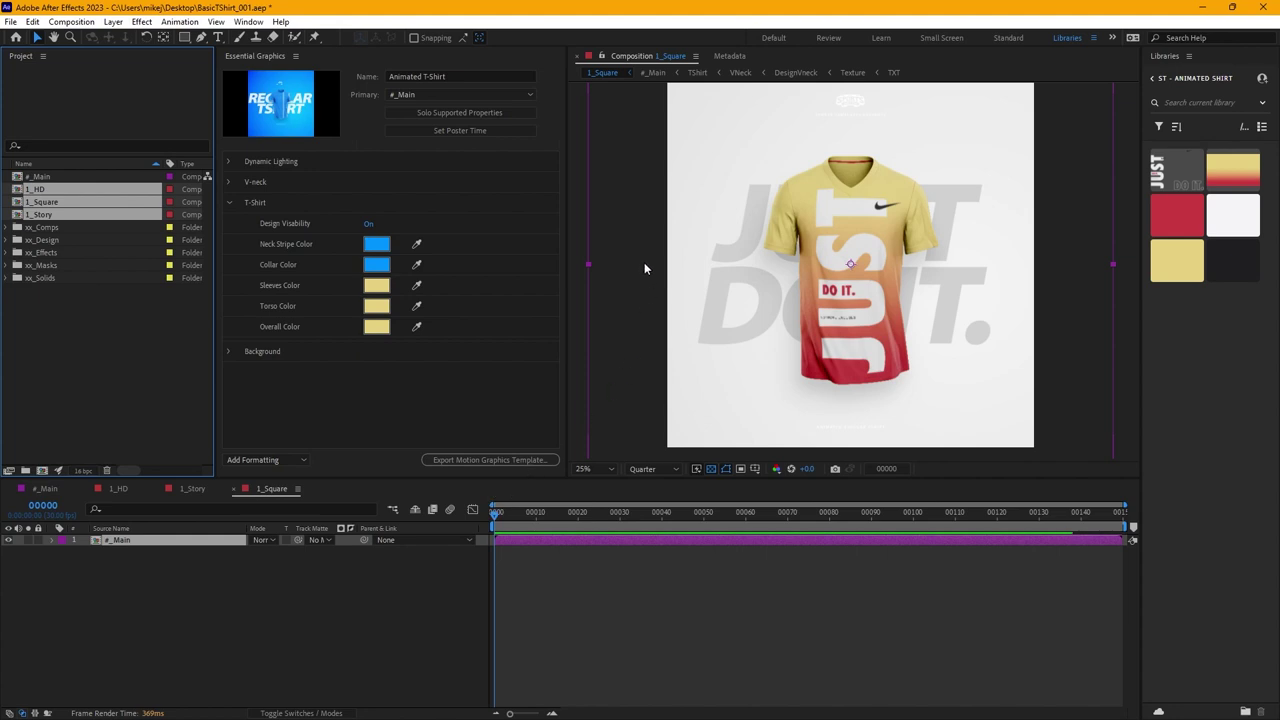
key("space")
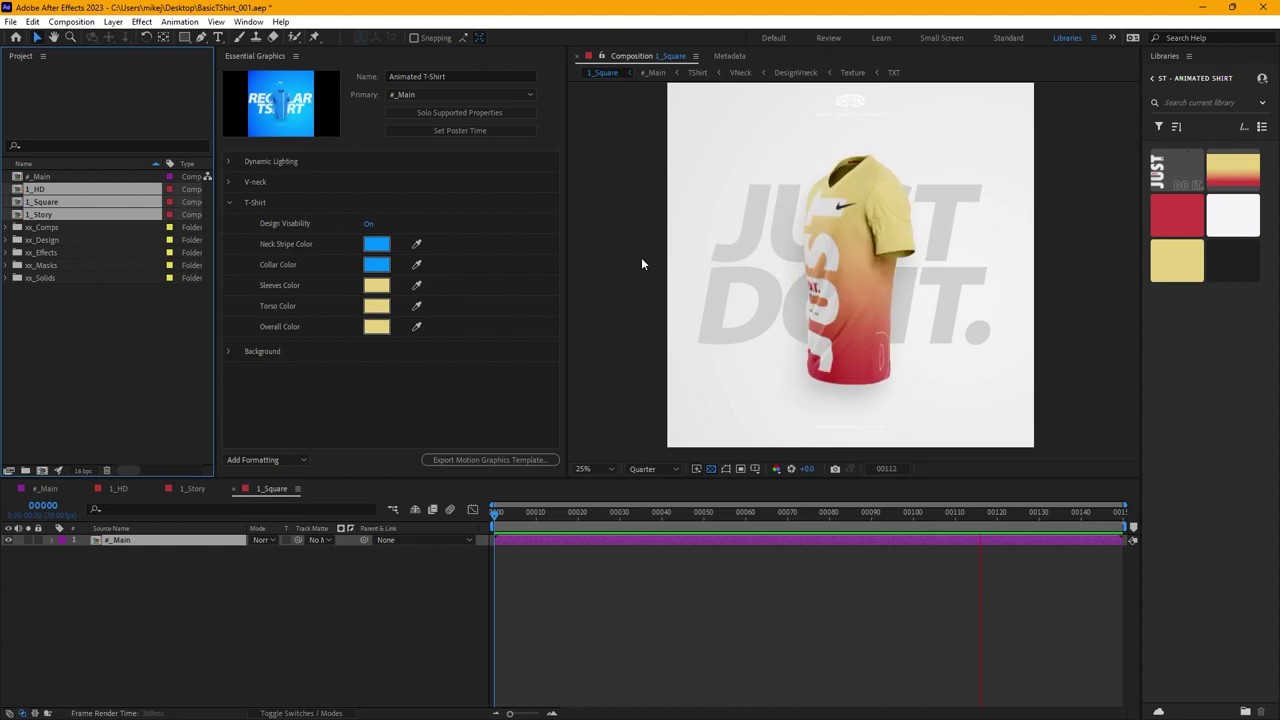
key("space")
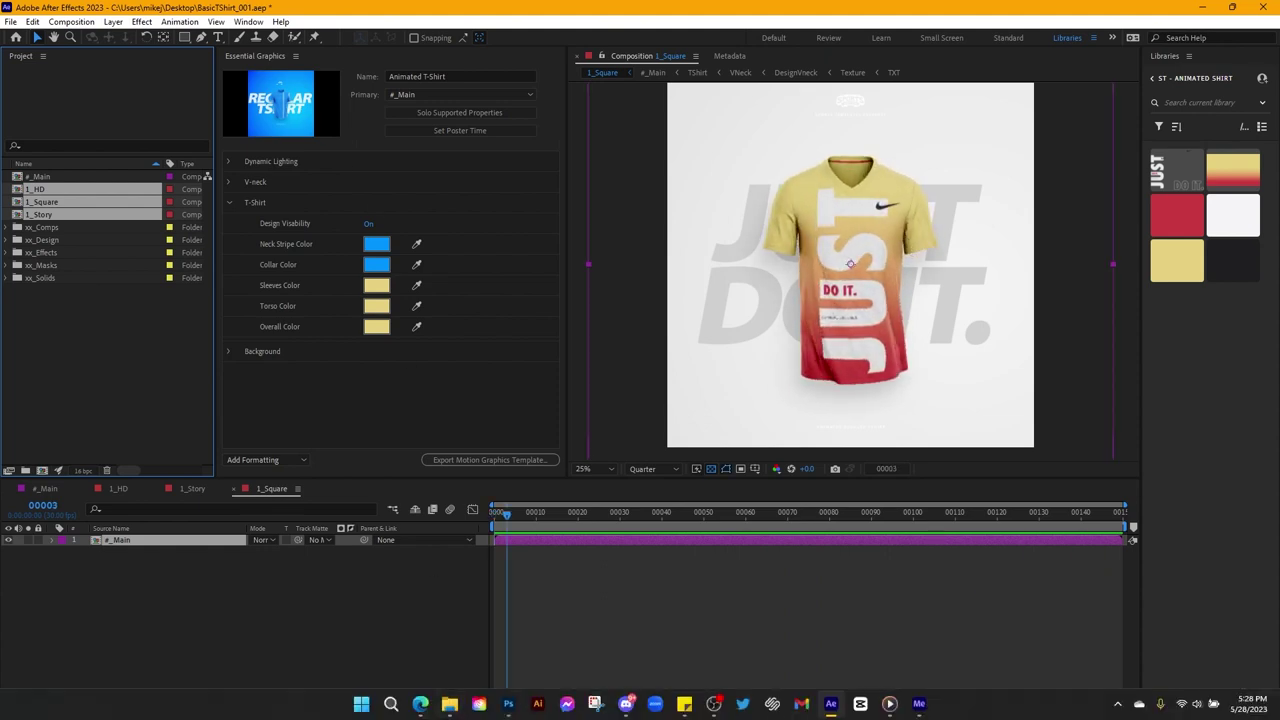
Switch to Media Encoder and remove the extra 1_Square job that uses the Custom preset from the queue
left_click(918, 704)
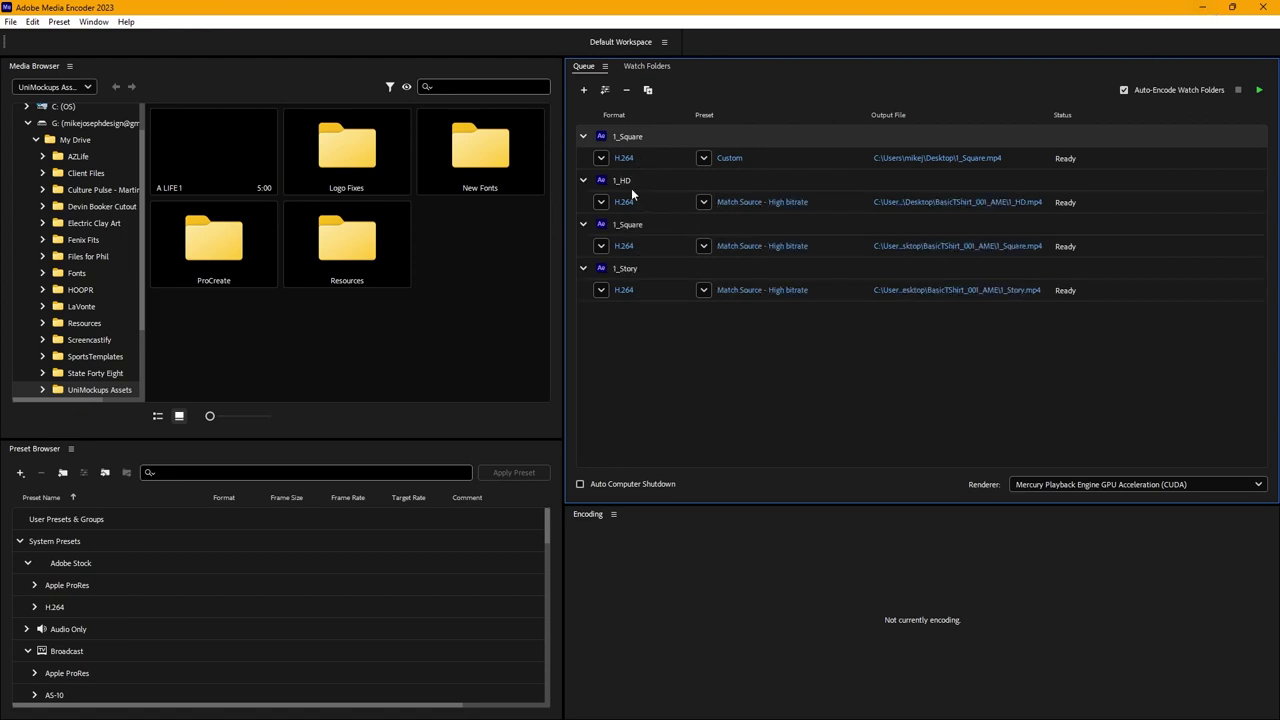
left_click(826, 161)
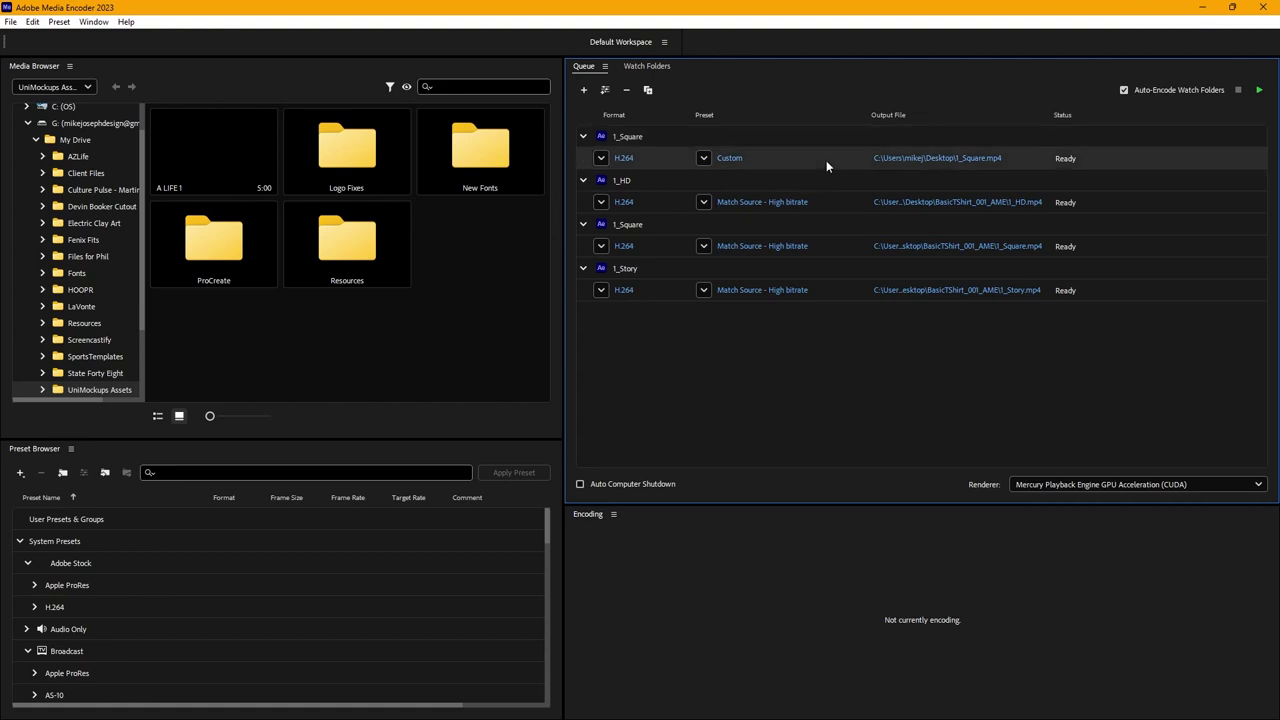
key("Delete")
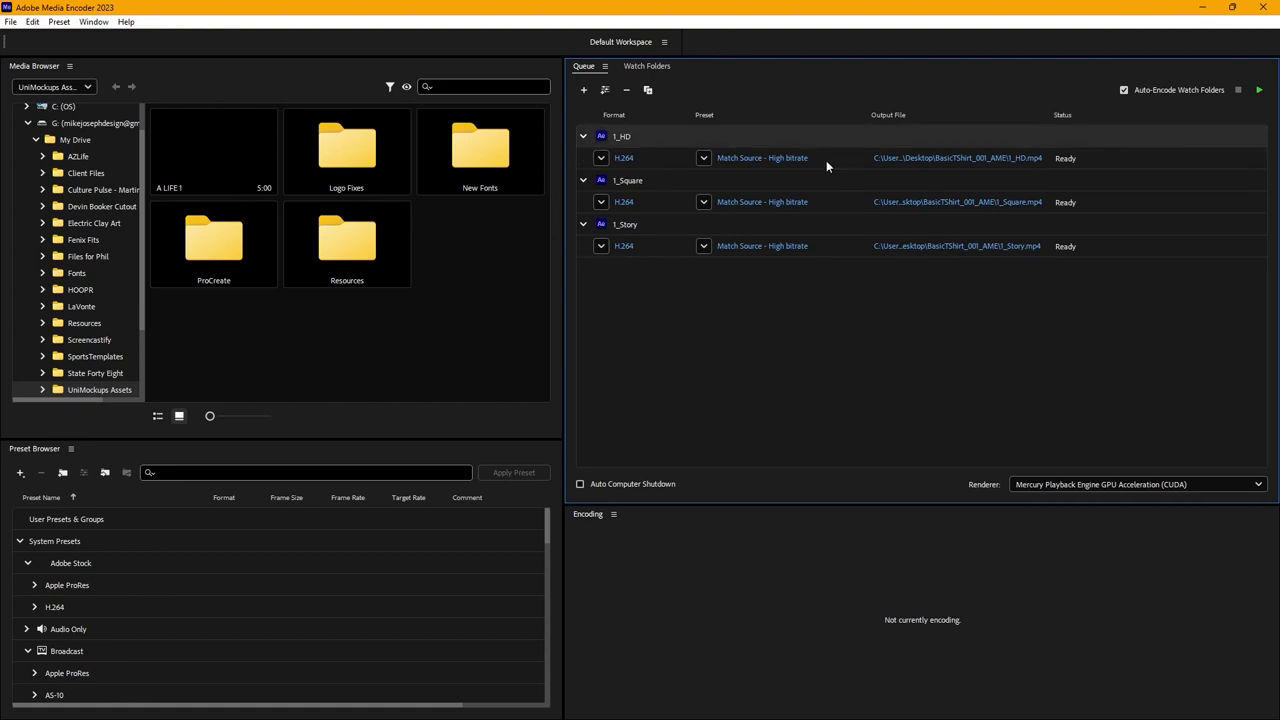
Turn off audio export and enable Use Maximum Render Quality in the 1_HD job's H.264 export settings
left_click(628, 158)
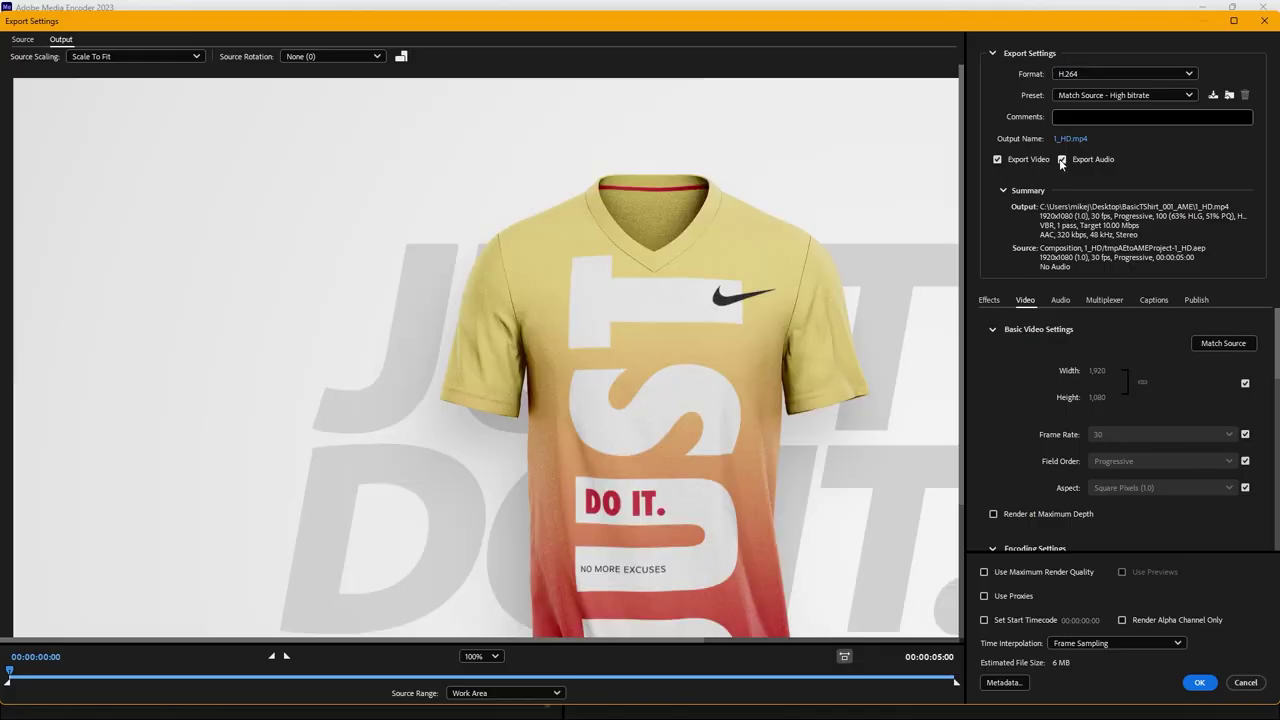
left_click(1062, 159)
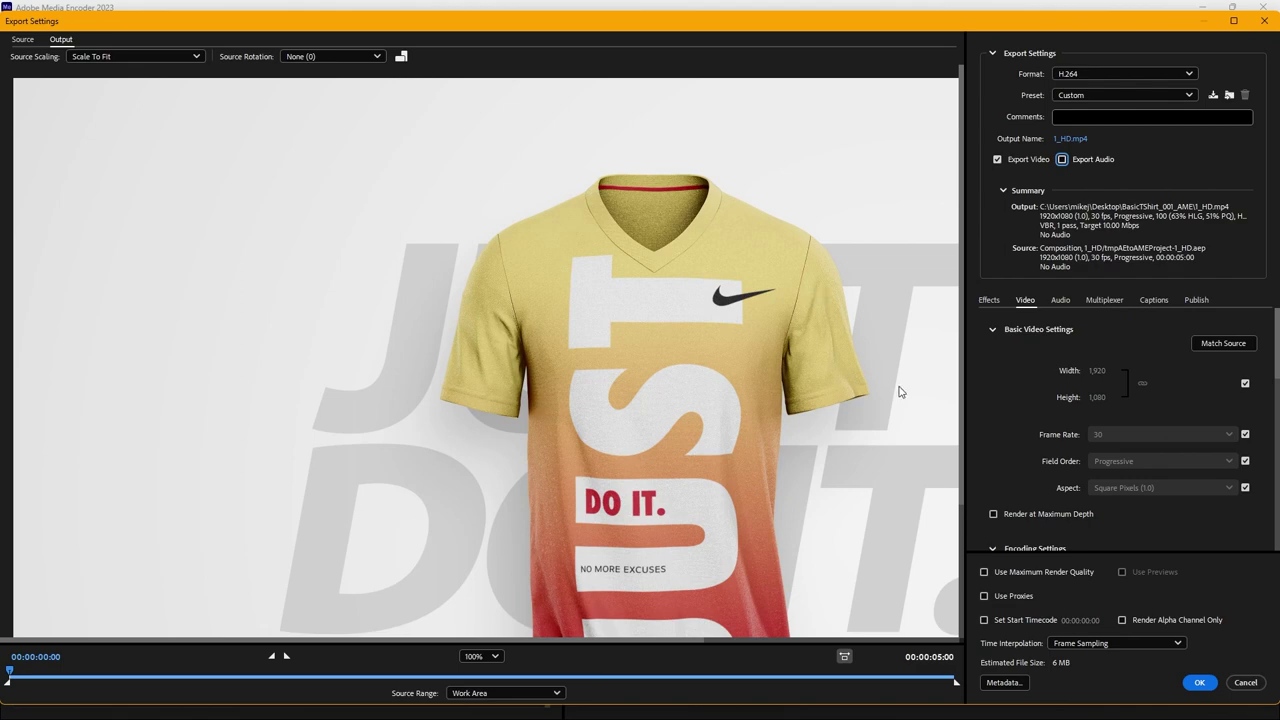
left_click(984, 572)
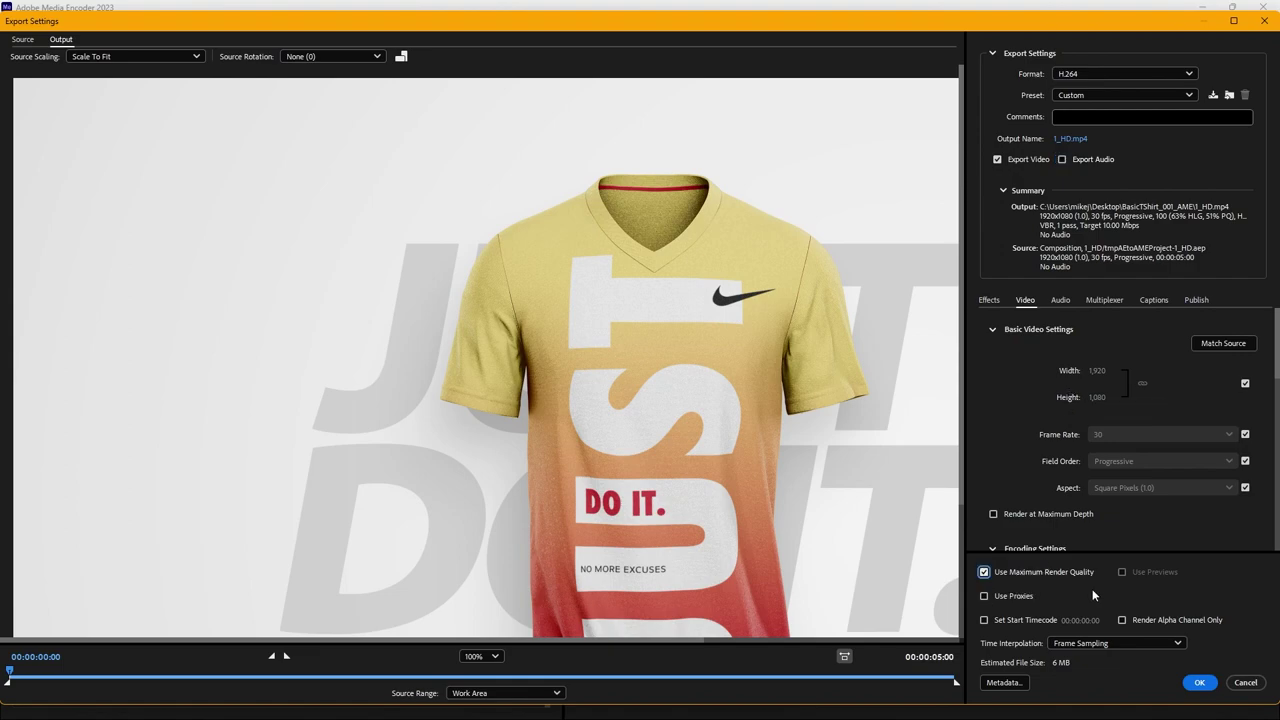
left_click(1198, 683)
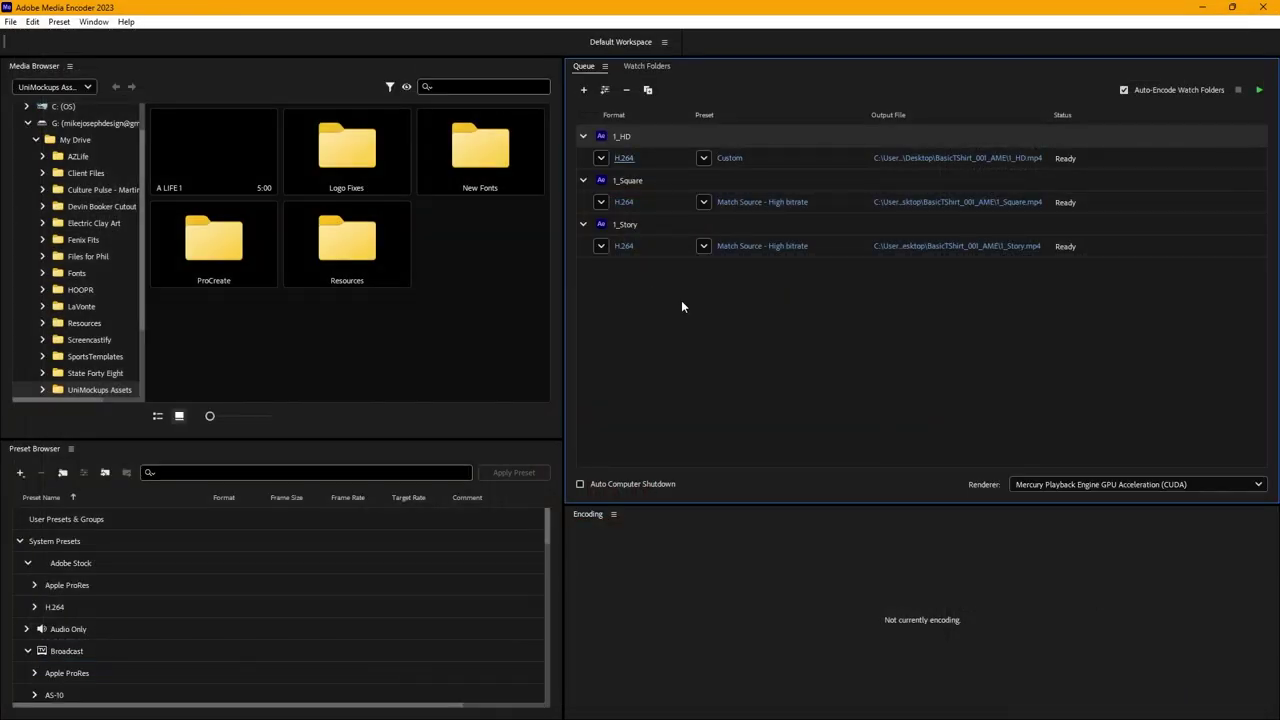
Check the 1_HD job's output location without changing it, and start and stop encoding the queue
left_click(916, 161)
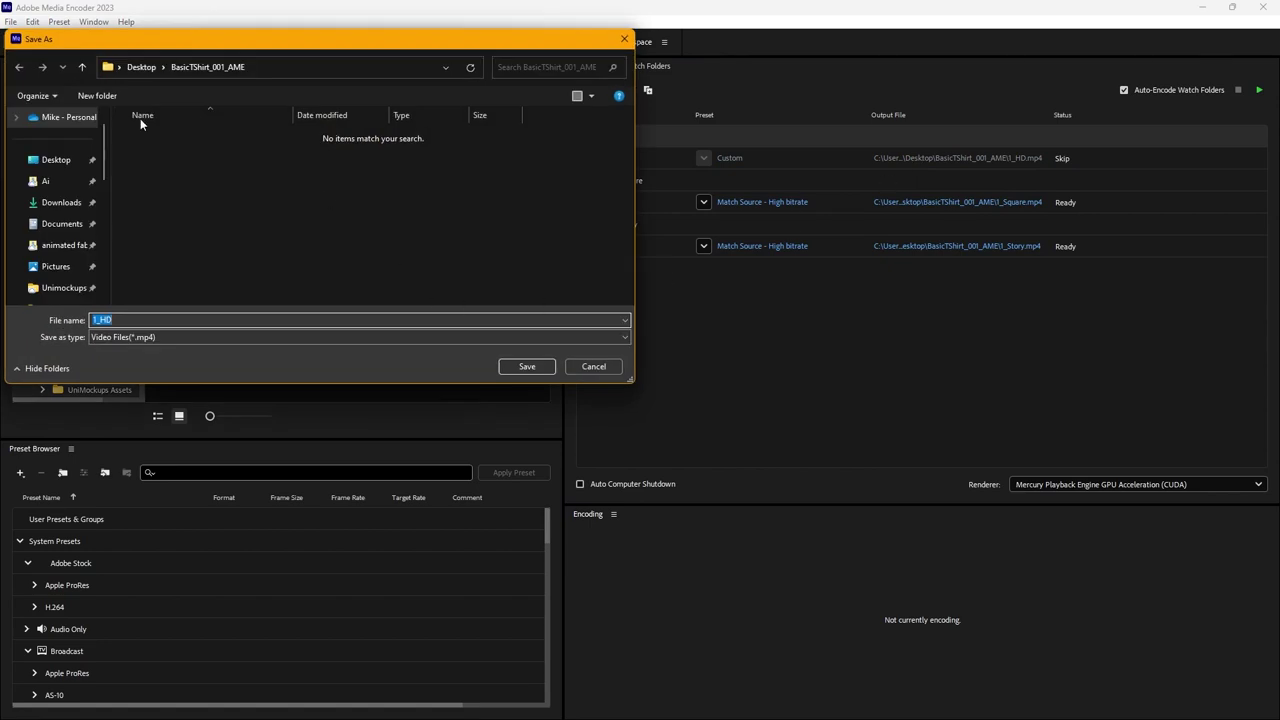
left_click(589, 364)
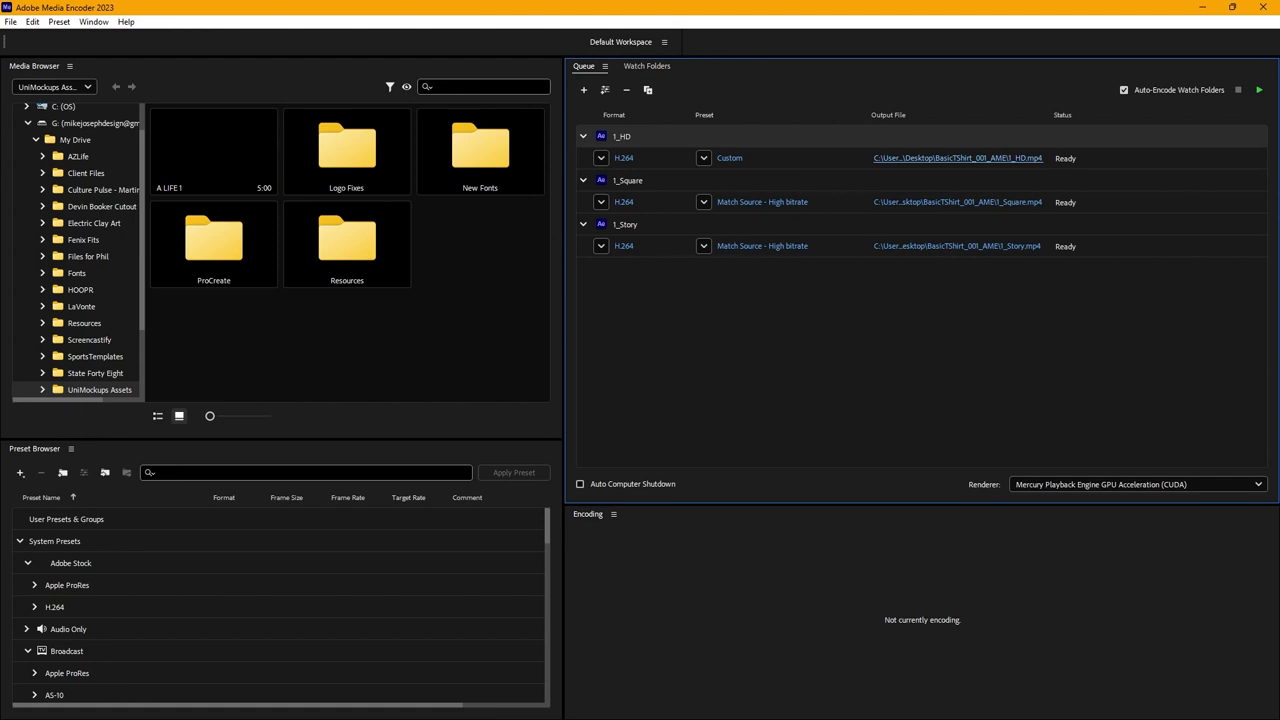
left_click(1259, 91)
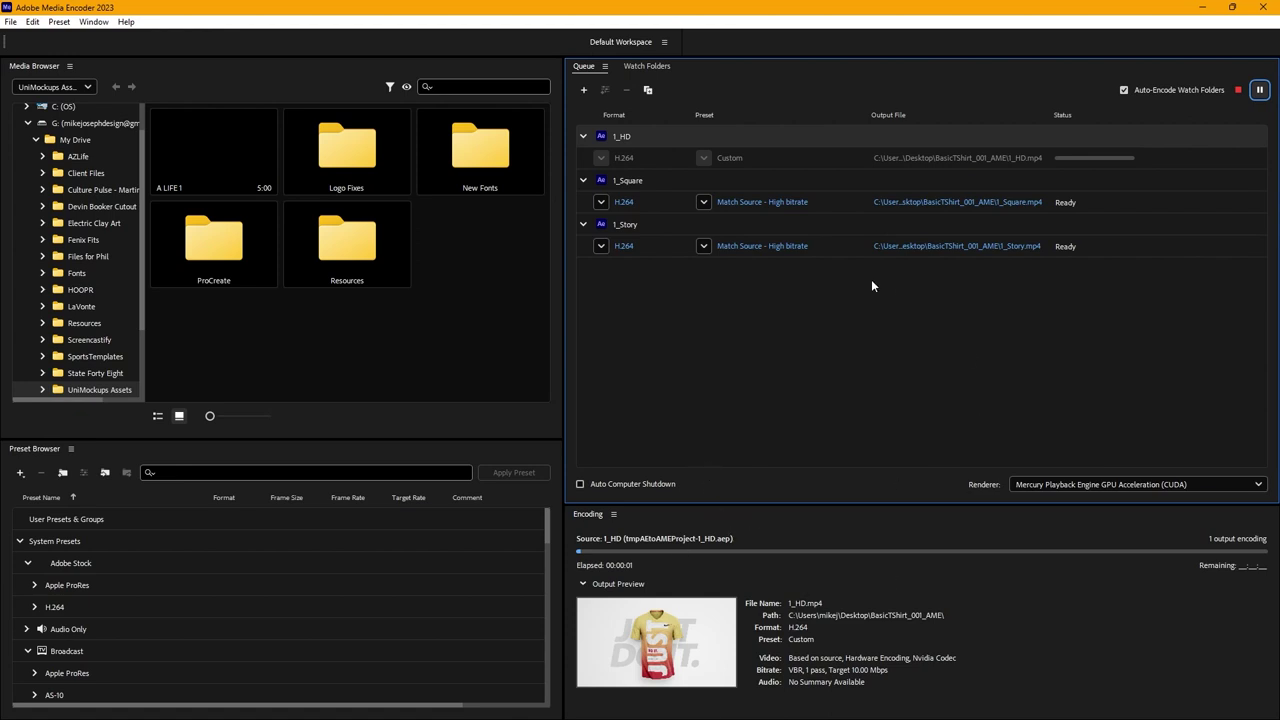
left_click(1238, 90)
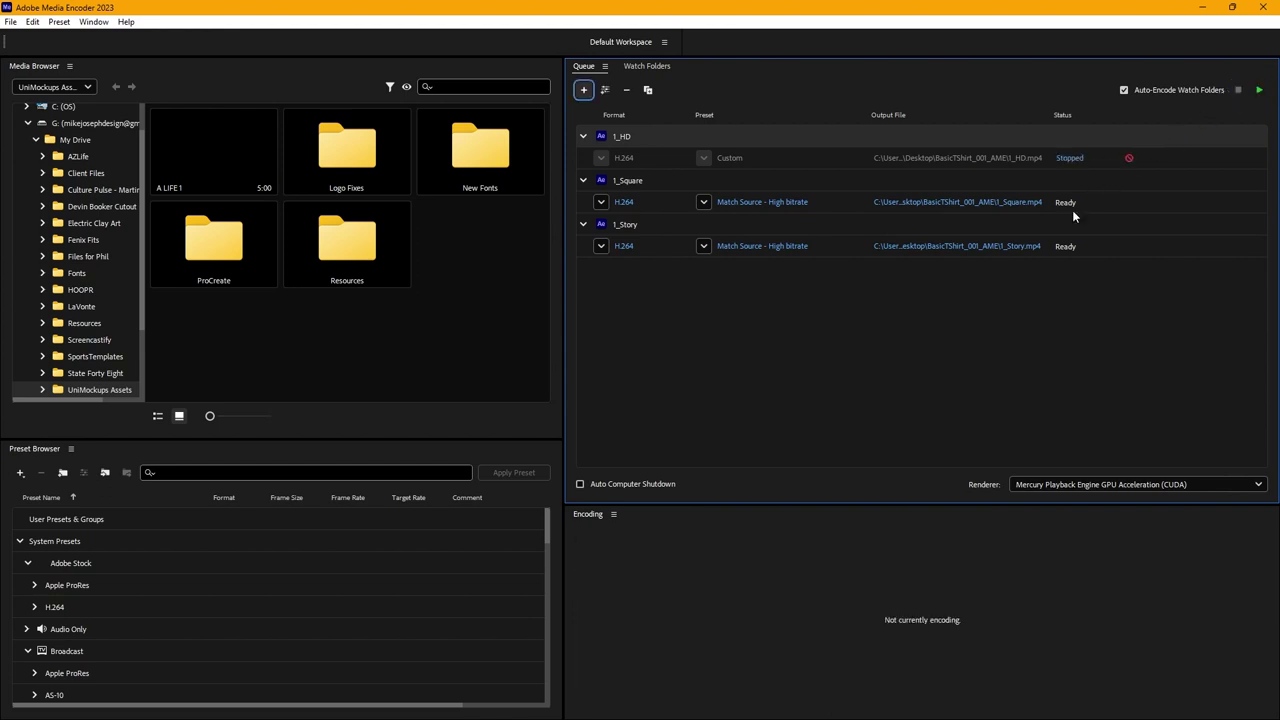
Remove the 1_HD, 1_Square and 1_Story jobs from the queue and close Media Encoder
left_click(842, 159)
key("Delete")
left_click(842, 160)
key("Delete")
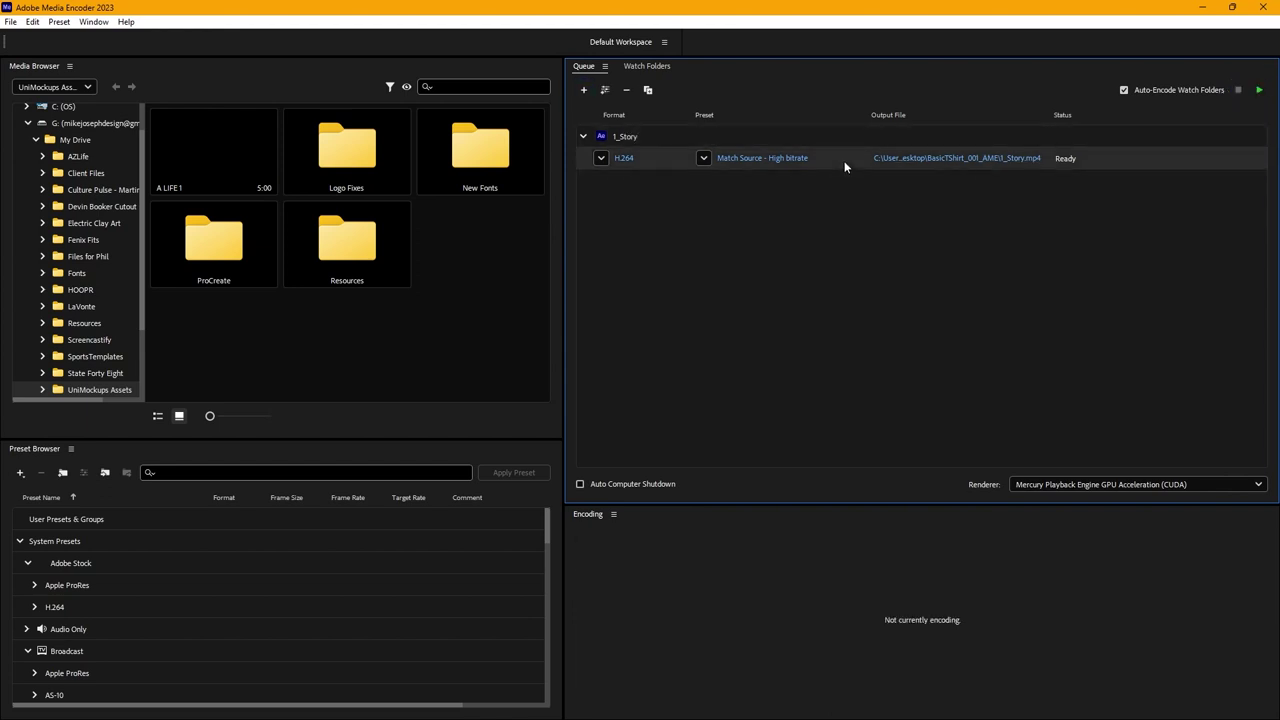
left_click(844, 162)
key("Delete")
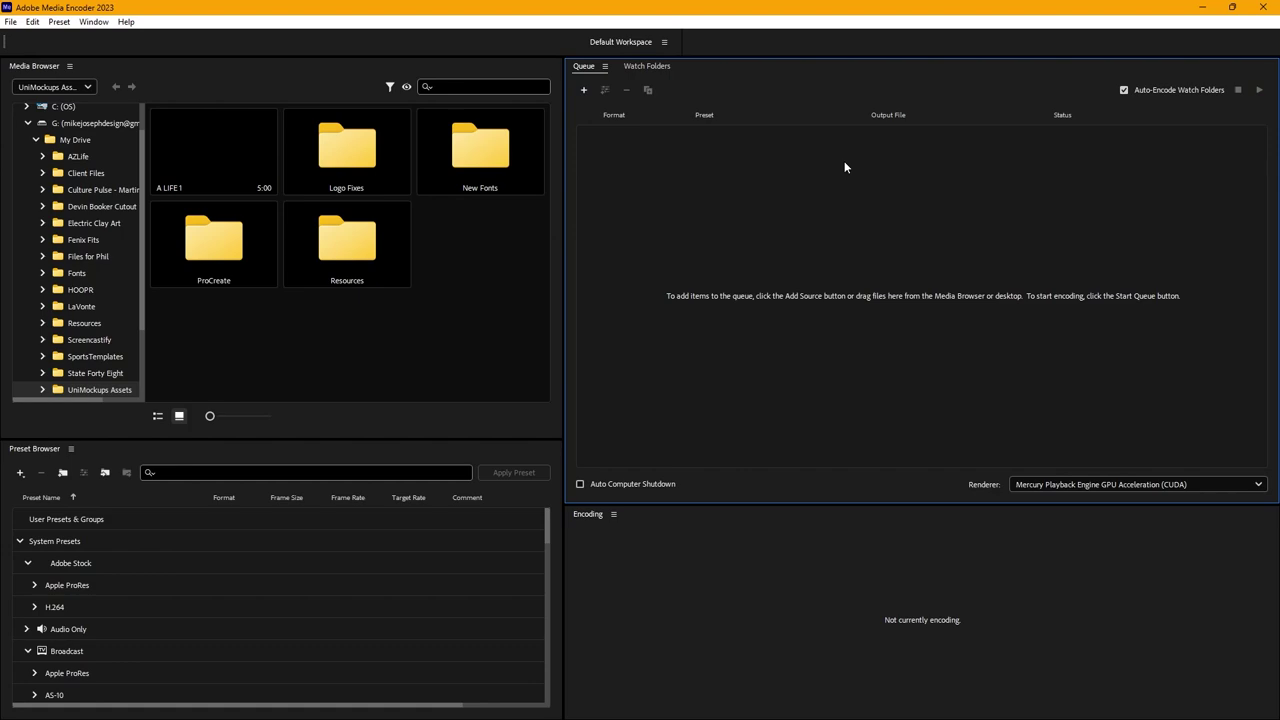
left_click(1261, 8)
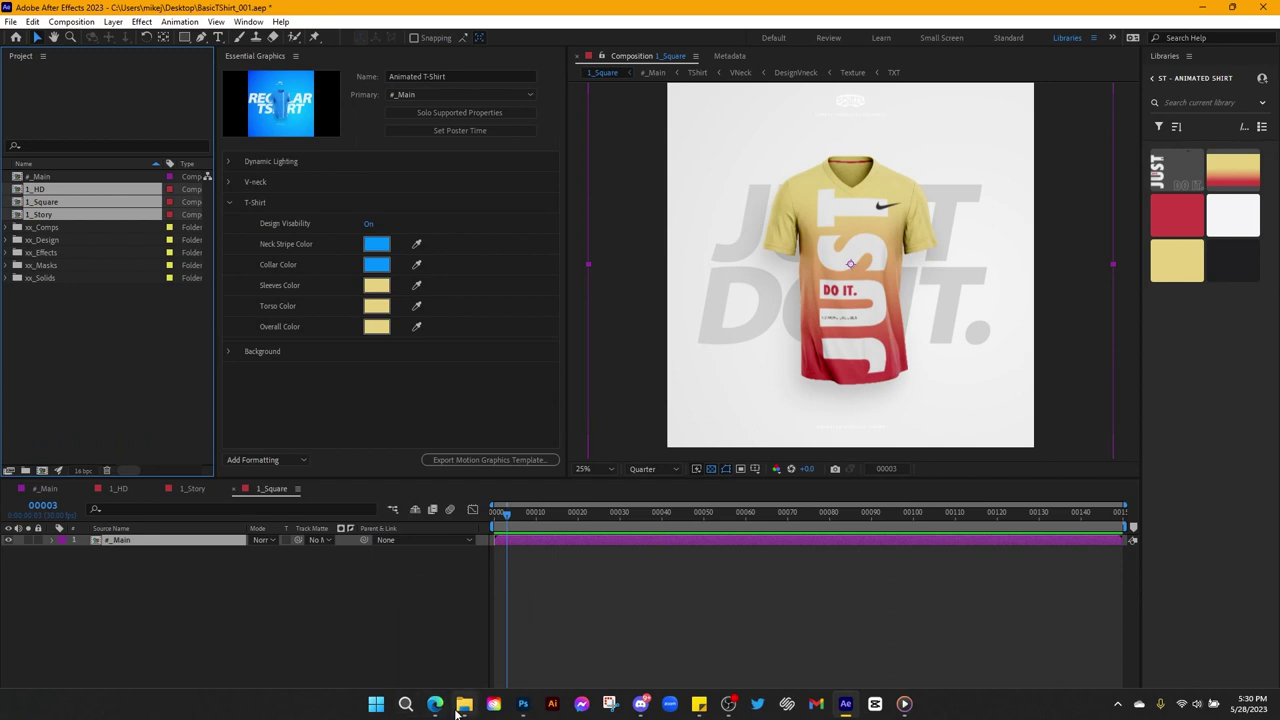
Create a new composition with the Social Media Square preset, 1080x1080 at 30 fps, lasting 750 frames
left_click(464, 703)
left_click(716, 127)
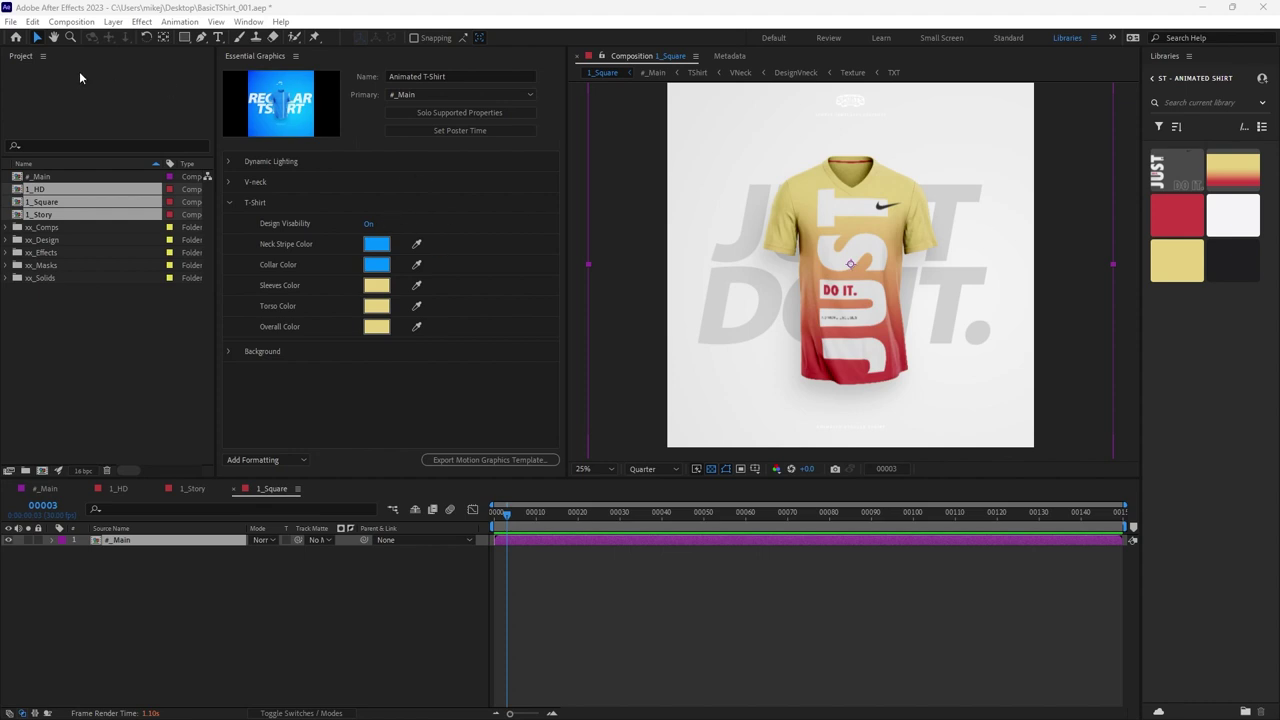
left_click(61, 22)
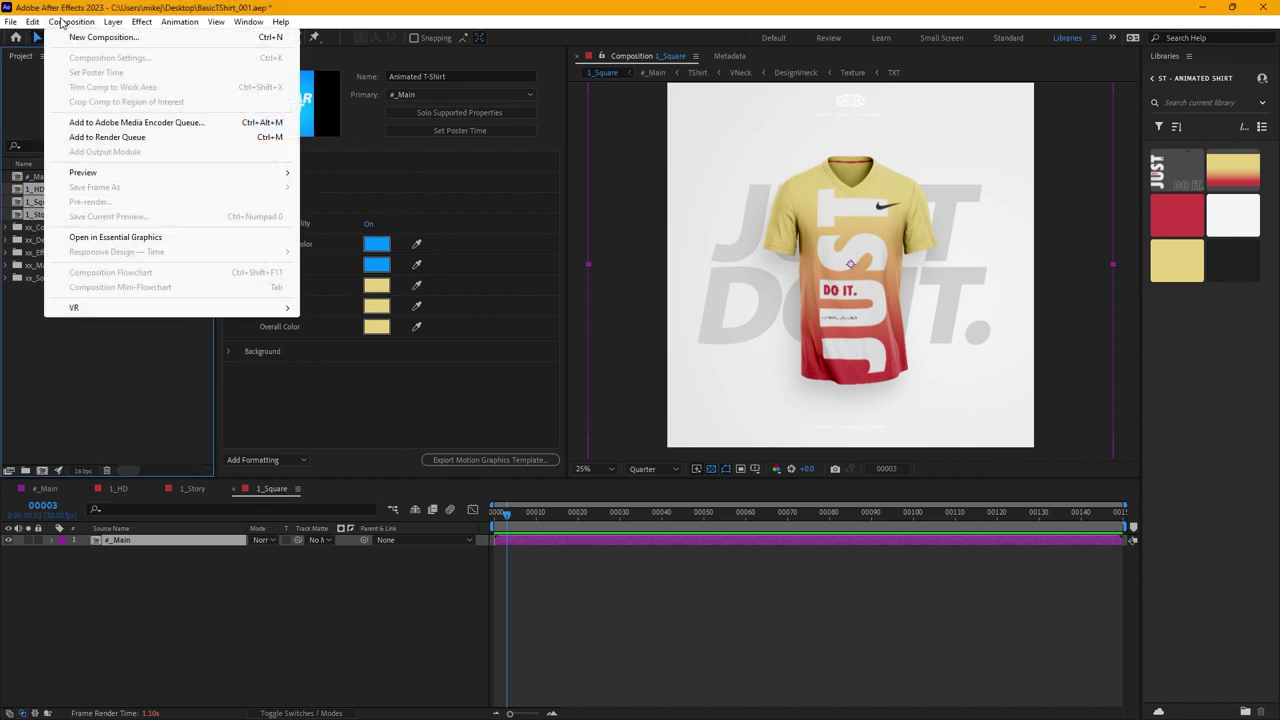
left_click(103, 37)
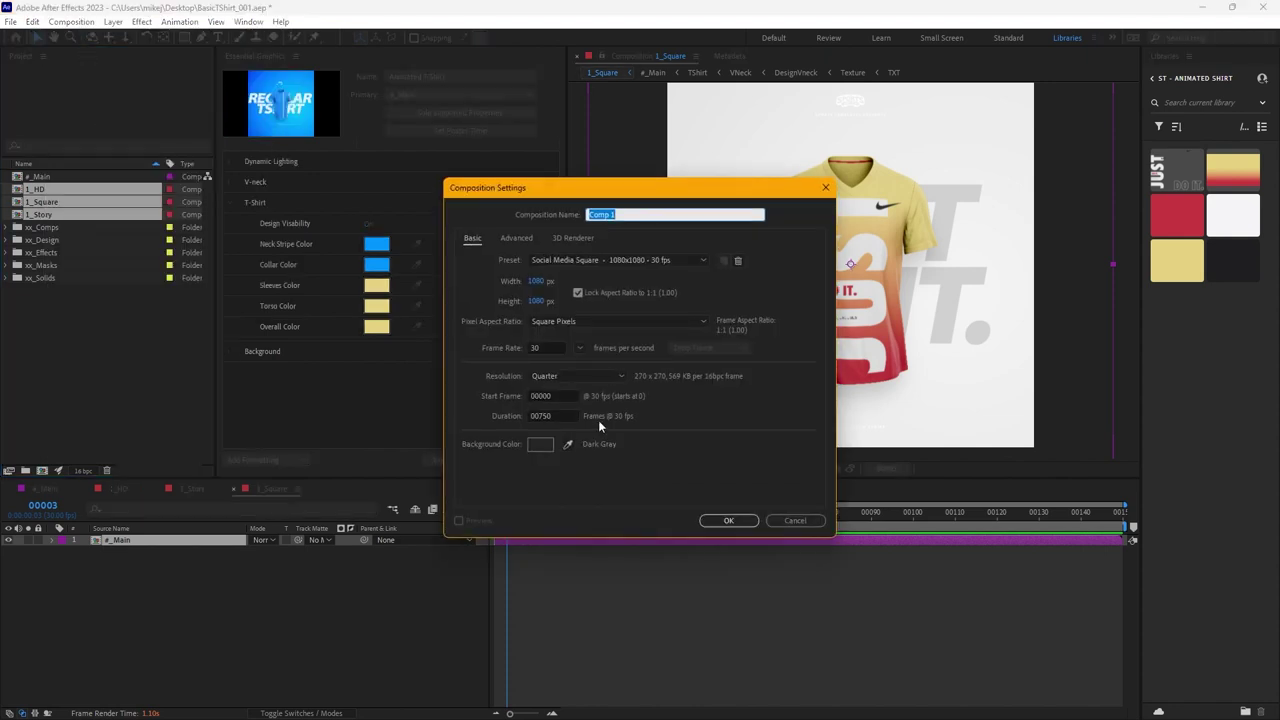
left_click(723, 521)
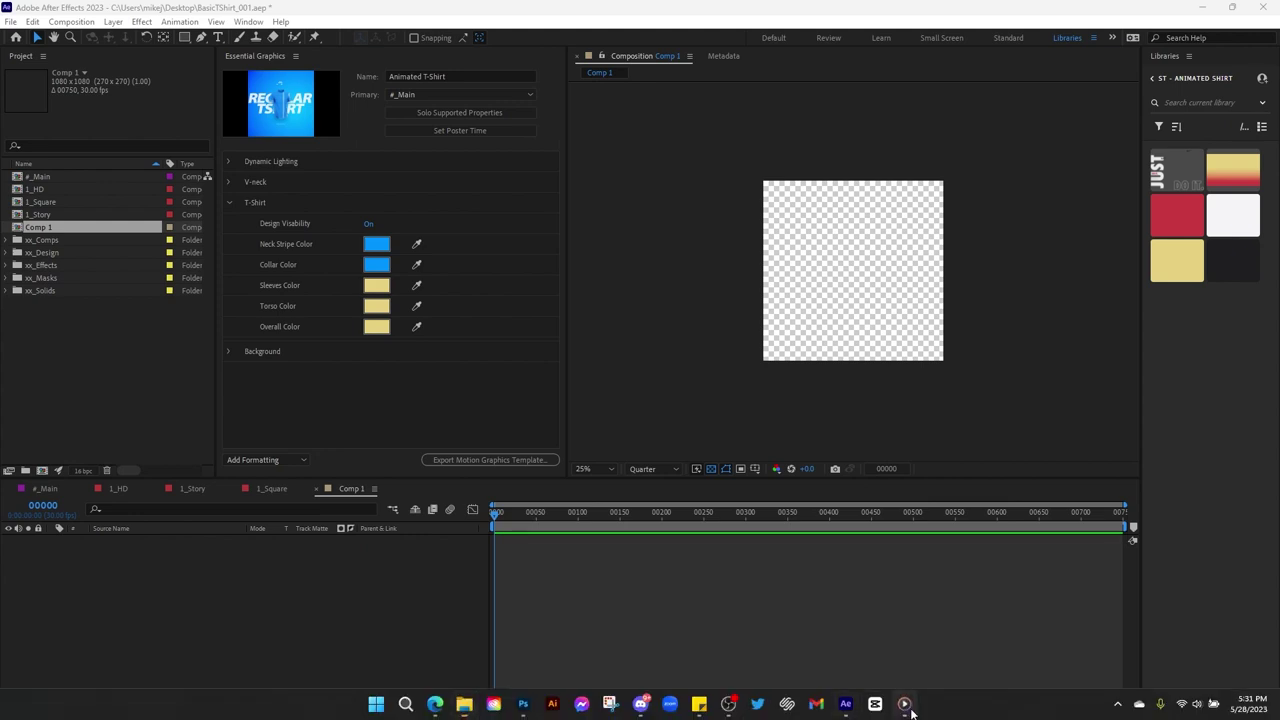
Import the rendered video 1_Square.mp4 into the project
left_click(904, 703)
left_click(906, 705)
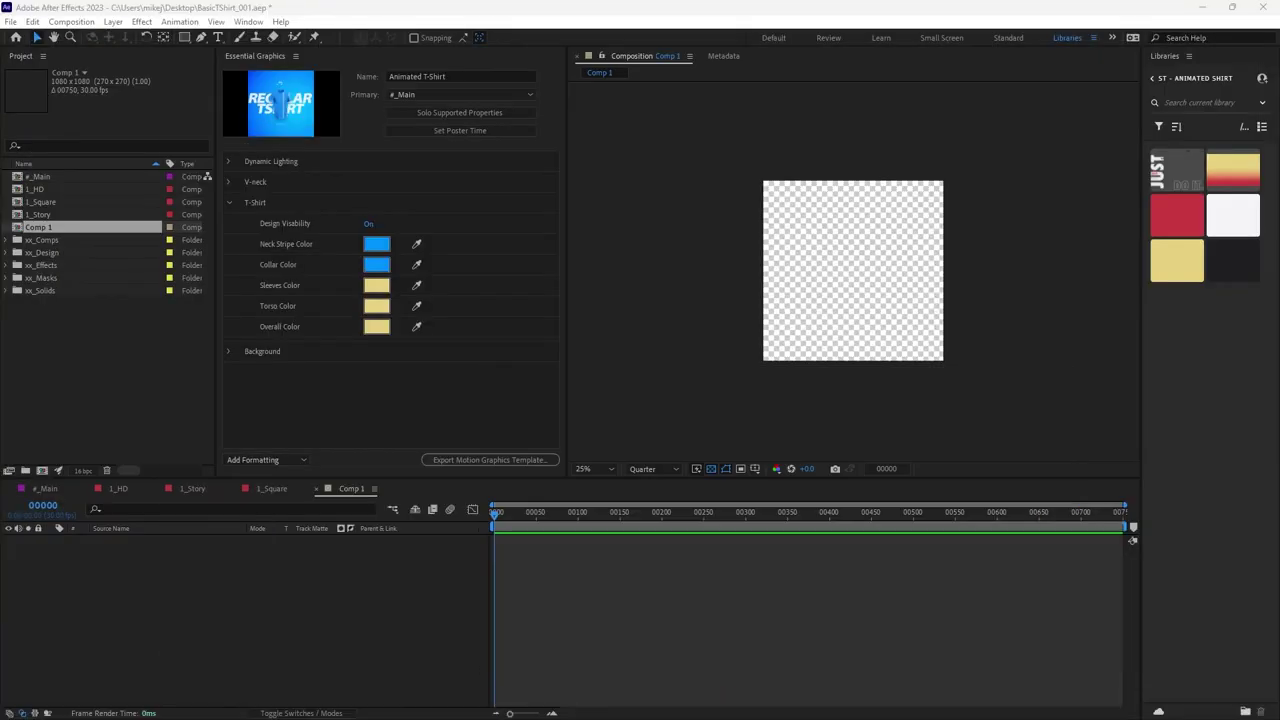
left_click_drag(1279, 361, 113, 389)
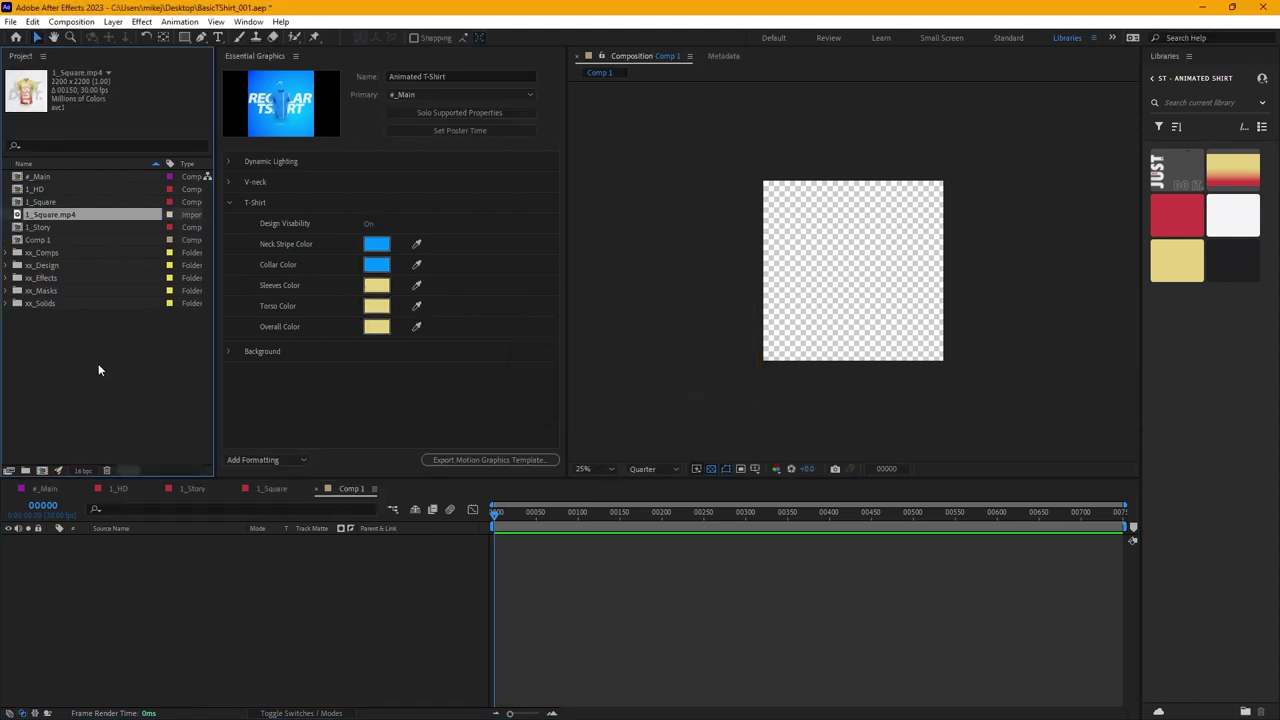
Add 1_Square.mp4 to the Comp 1 timeline and scale it down proportionally to fit the square frame
left_click_drag(65, 212, 146, 560)
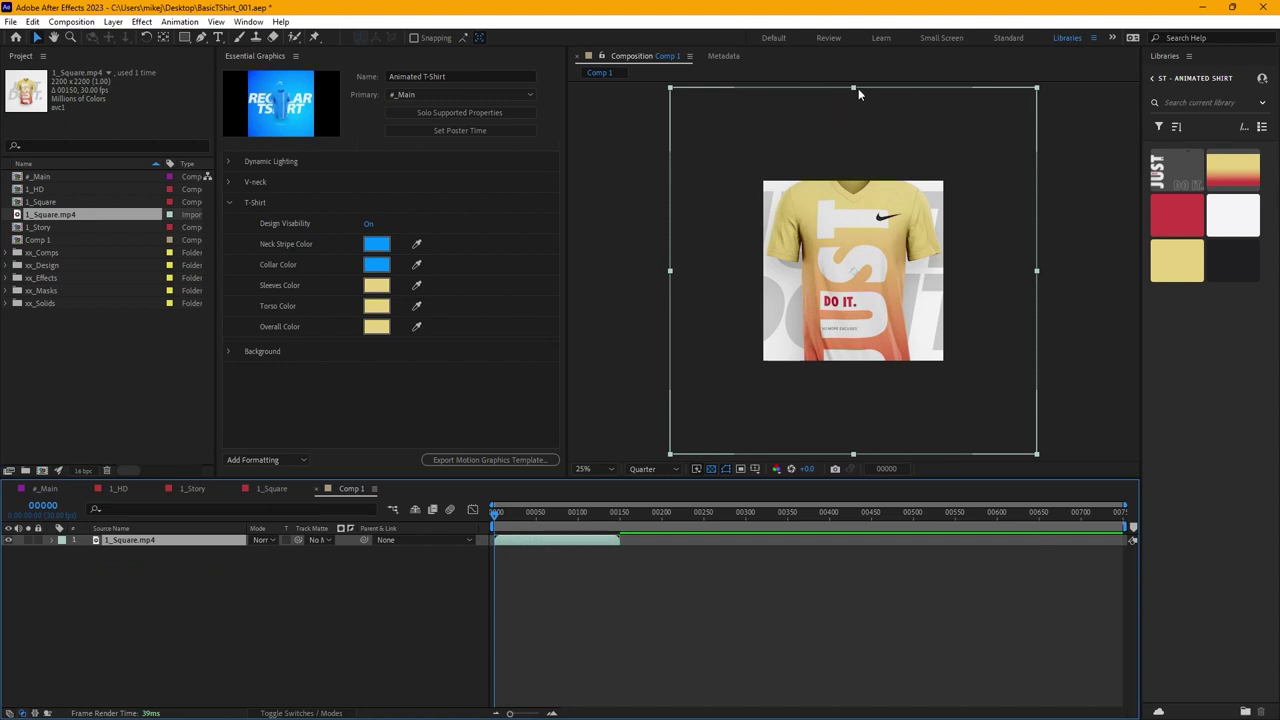
left_click_drag(852, 90, 861, 183)
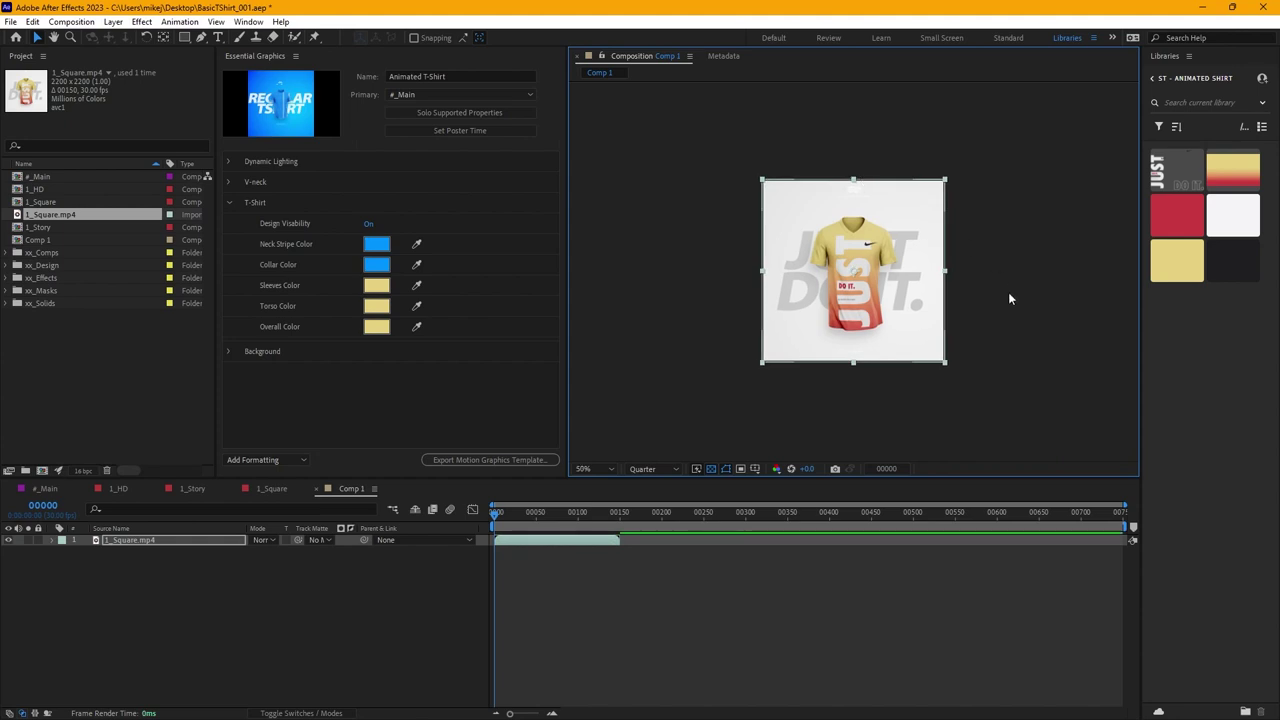
scroll(1009, 298, "up", 4)
scroll(1009, 298, "down", 2)
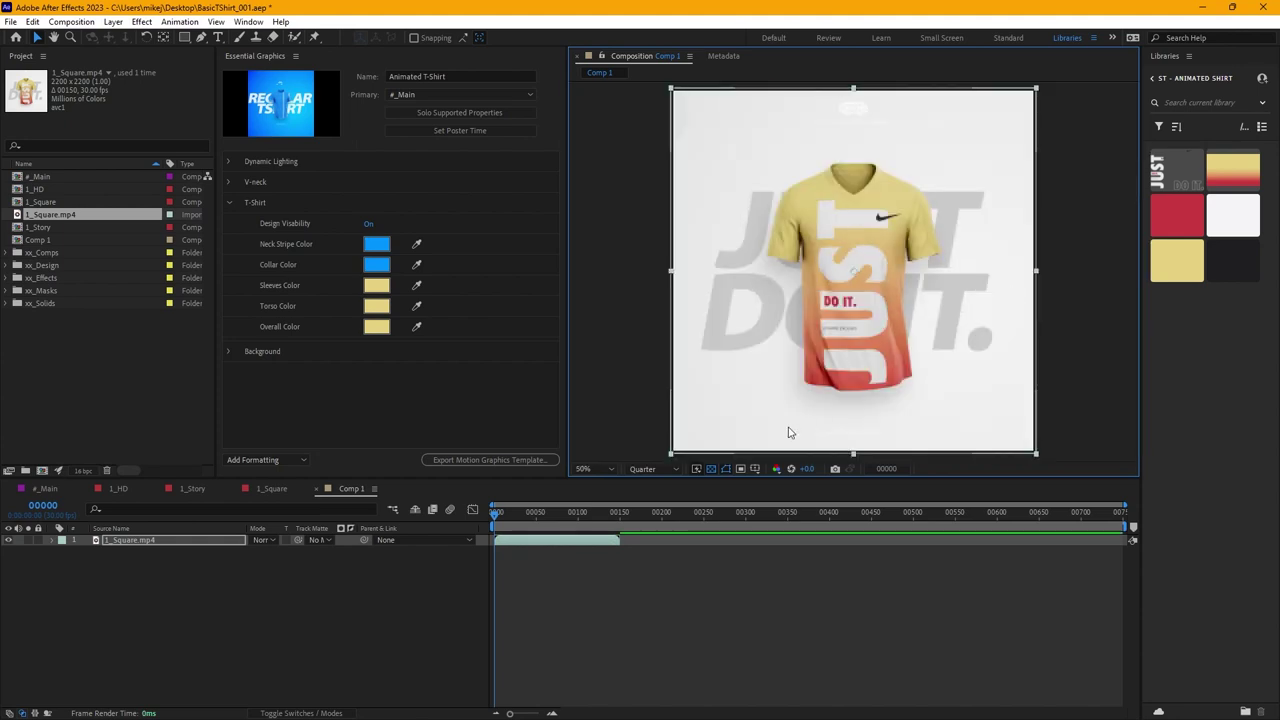
Preview the clip in Comp 1 and return the playhead to frame 0
key("space")
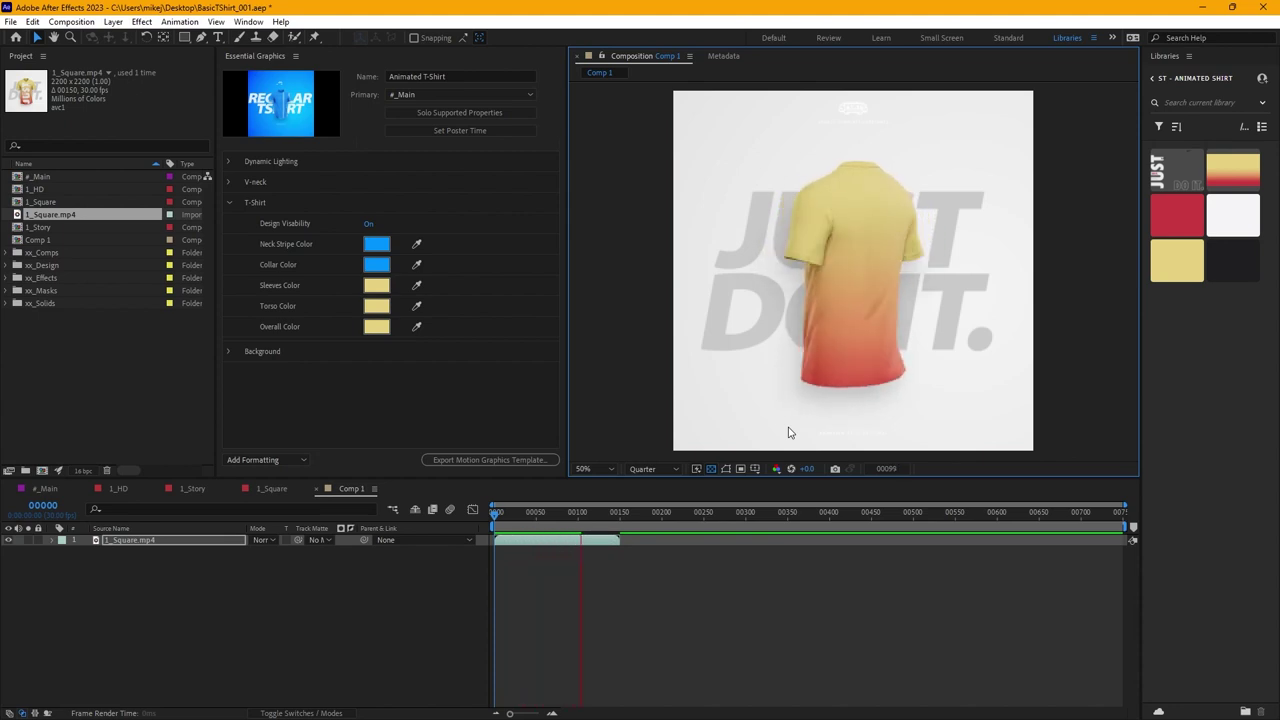
left_click(647, 513)
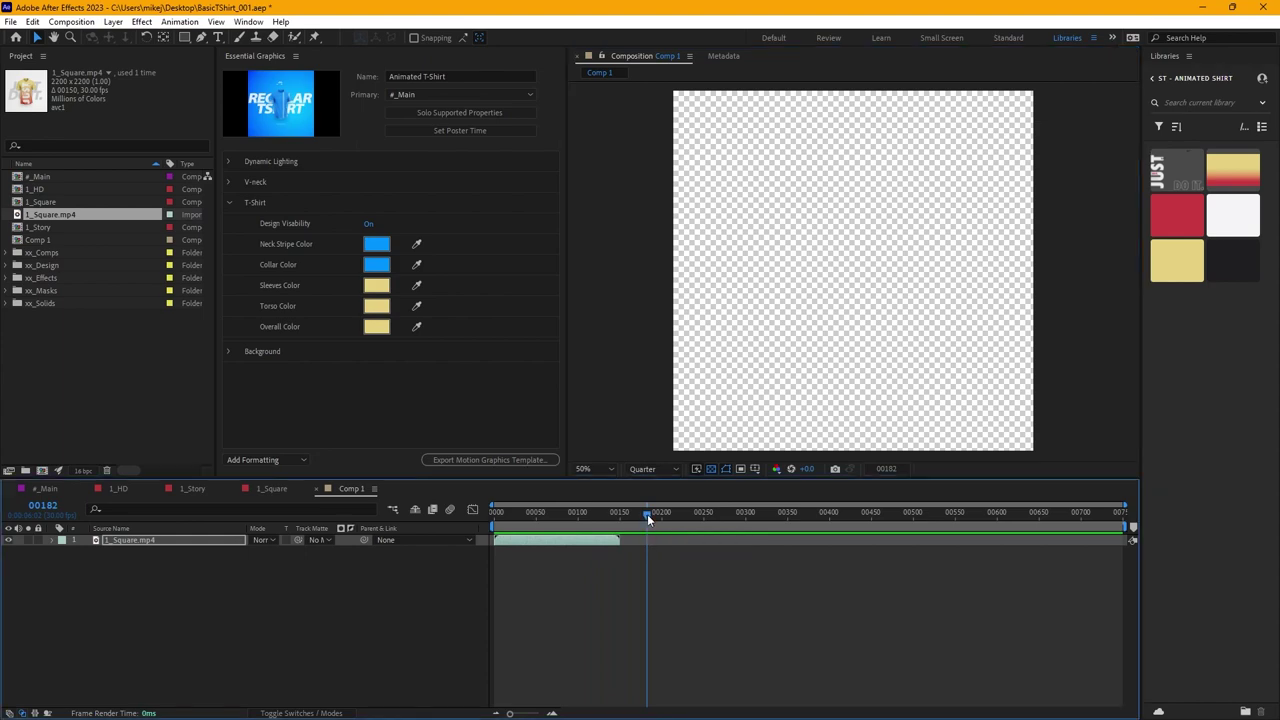
left_click_drag(647, 514, 479, 527)
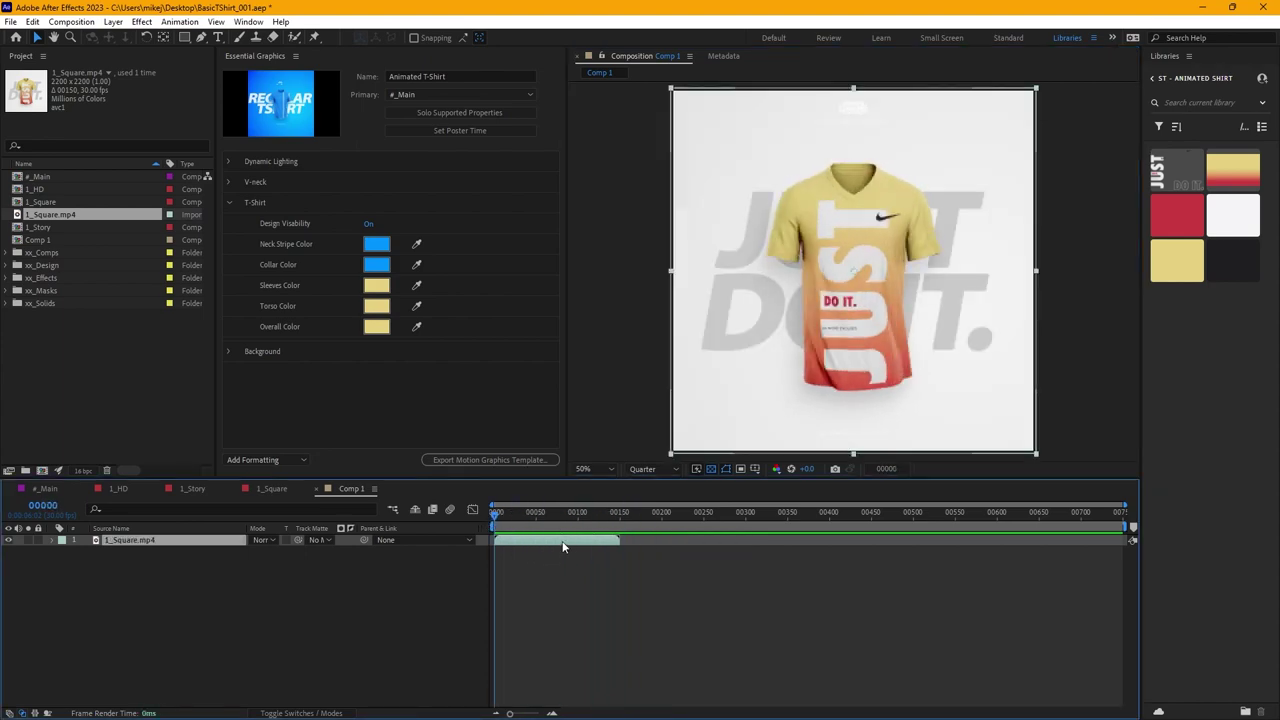
Duplicate the 1_Square.mp4 layer, place the copy directly after the first clip at frame 150, and check the seam between them
key("ctrl+d")
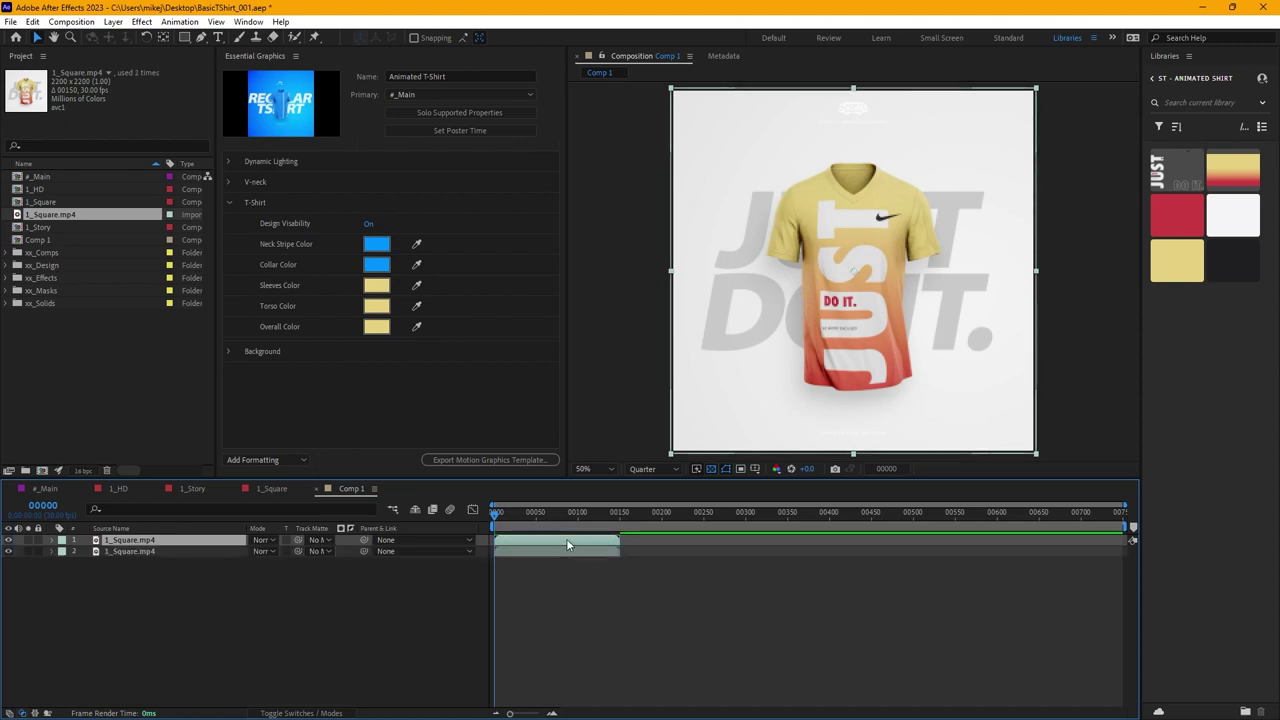
left_click_drag(567, 544, 695, 540)
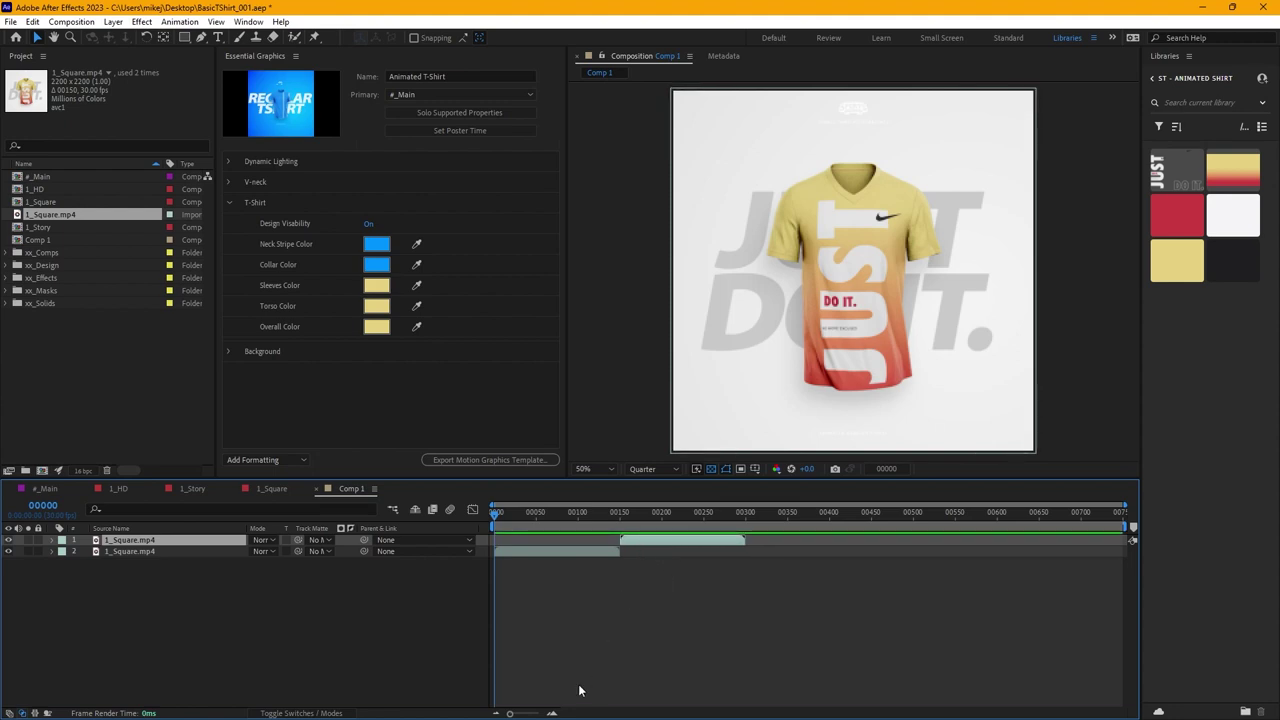
left_click(551, 713)
left_click(551, 713)
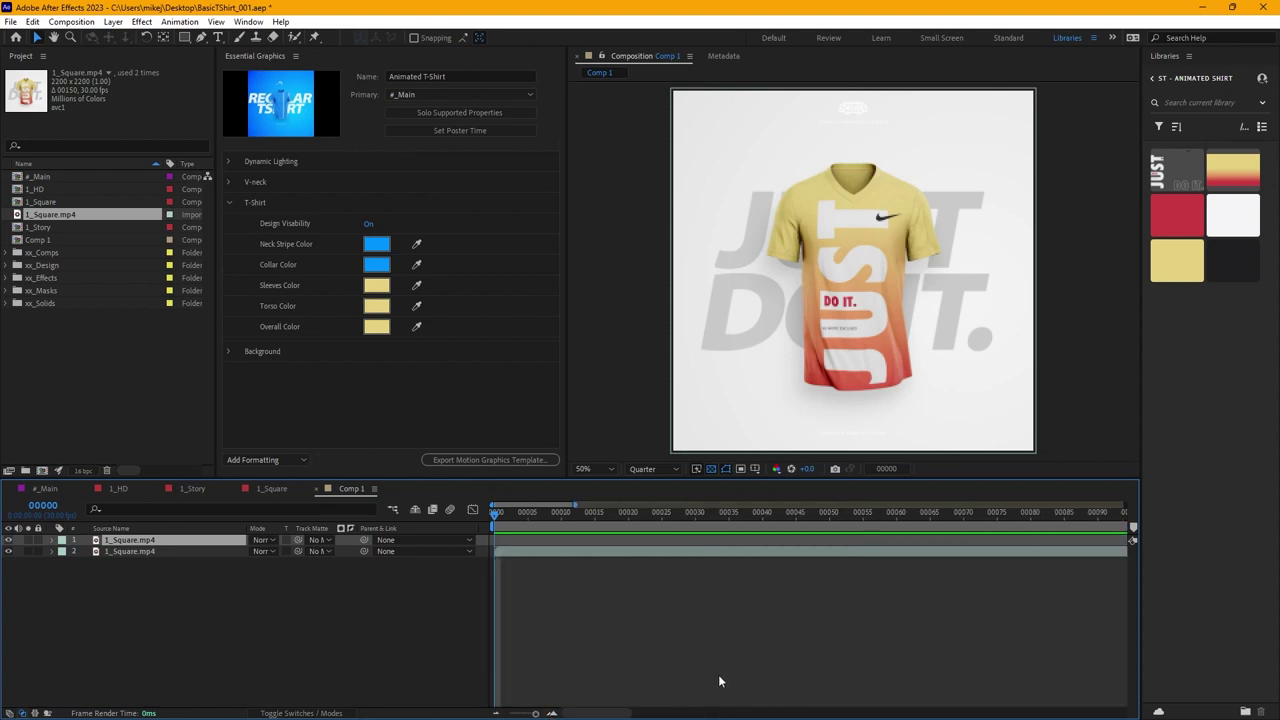
left_click_drag(579, 716, 663, 716)
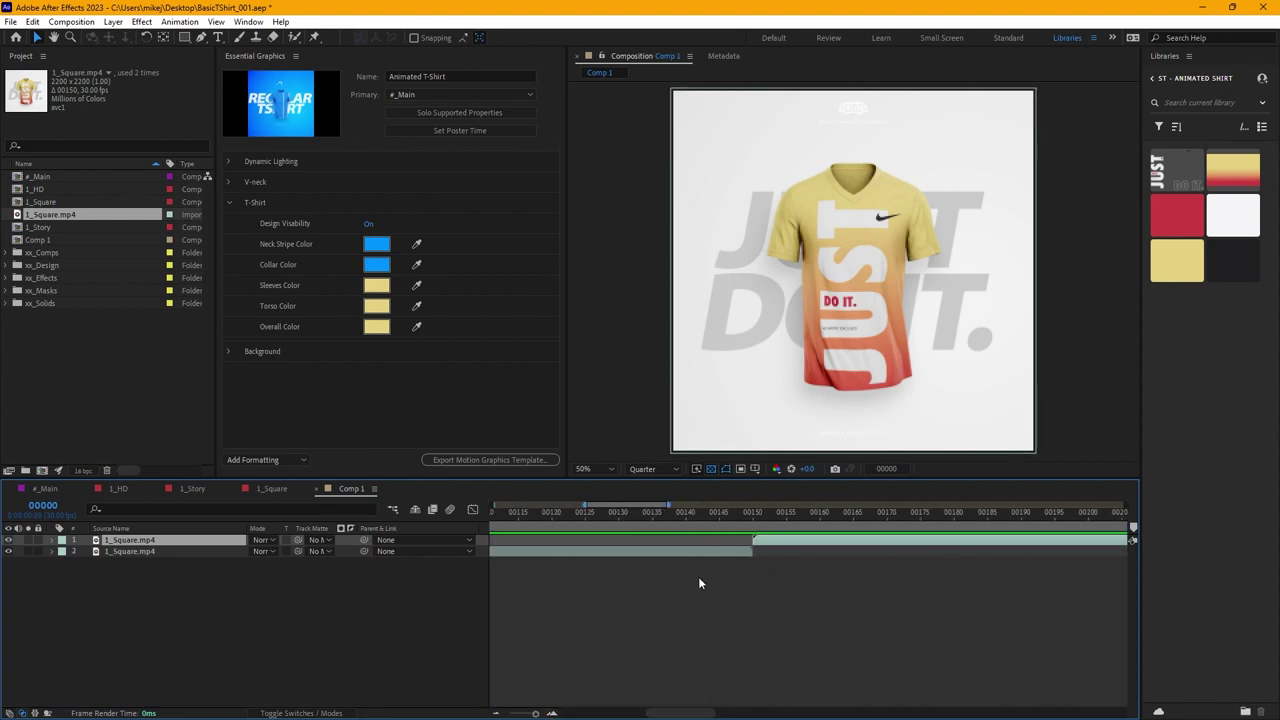
left_click_drag(681, 713, 606, 713)
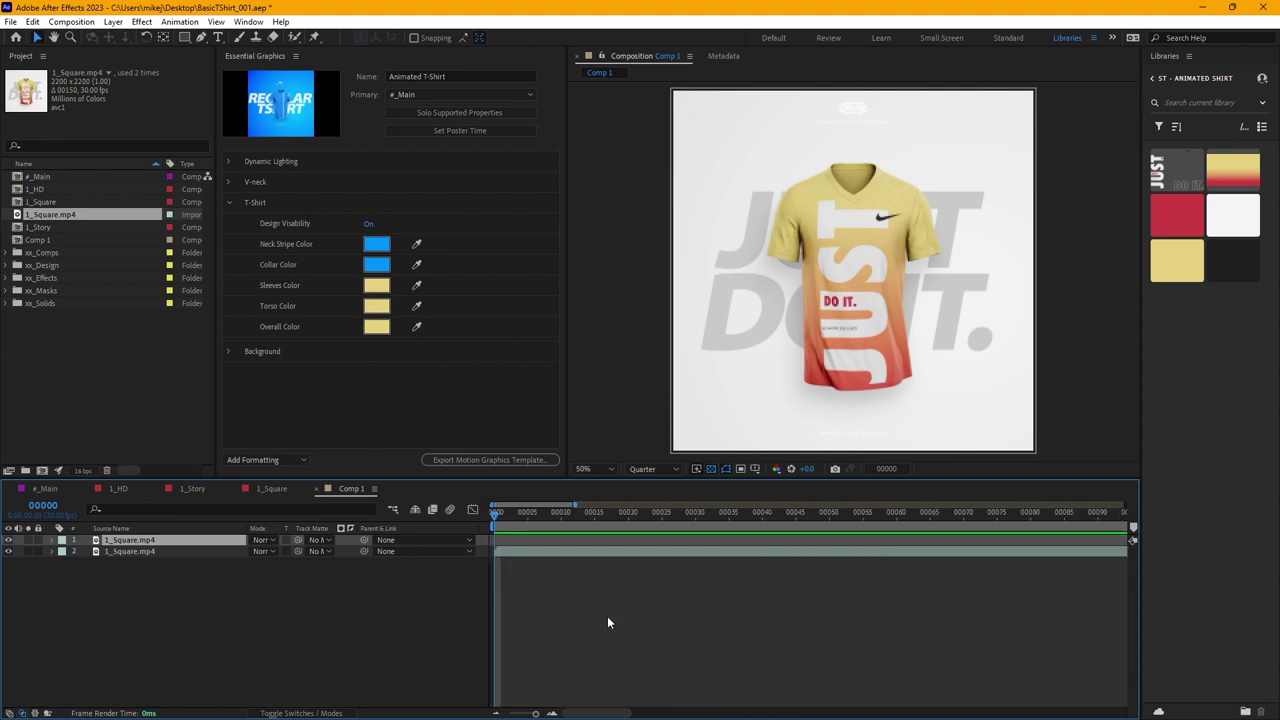
left_click(497, 714)
left_click(497, 714)
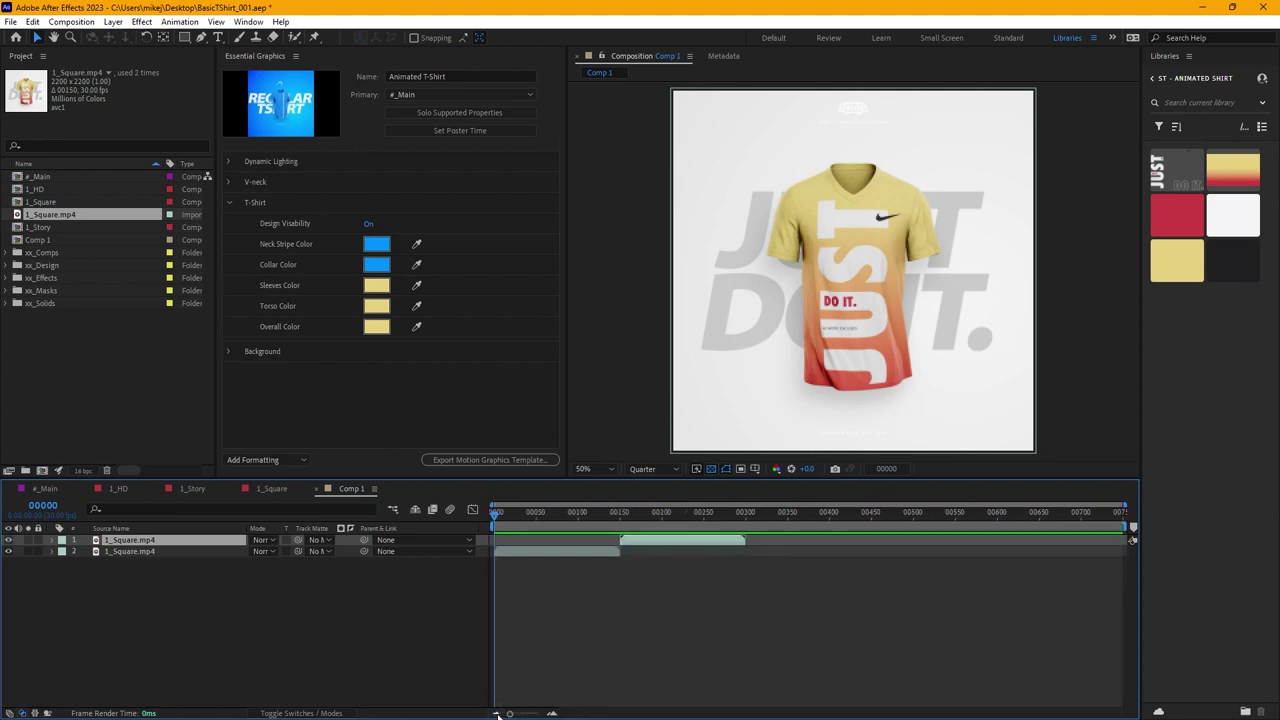
Preview the two joined clips and add a third copy of 1_Square.mp4 starting at frame 300
key("space")
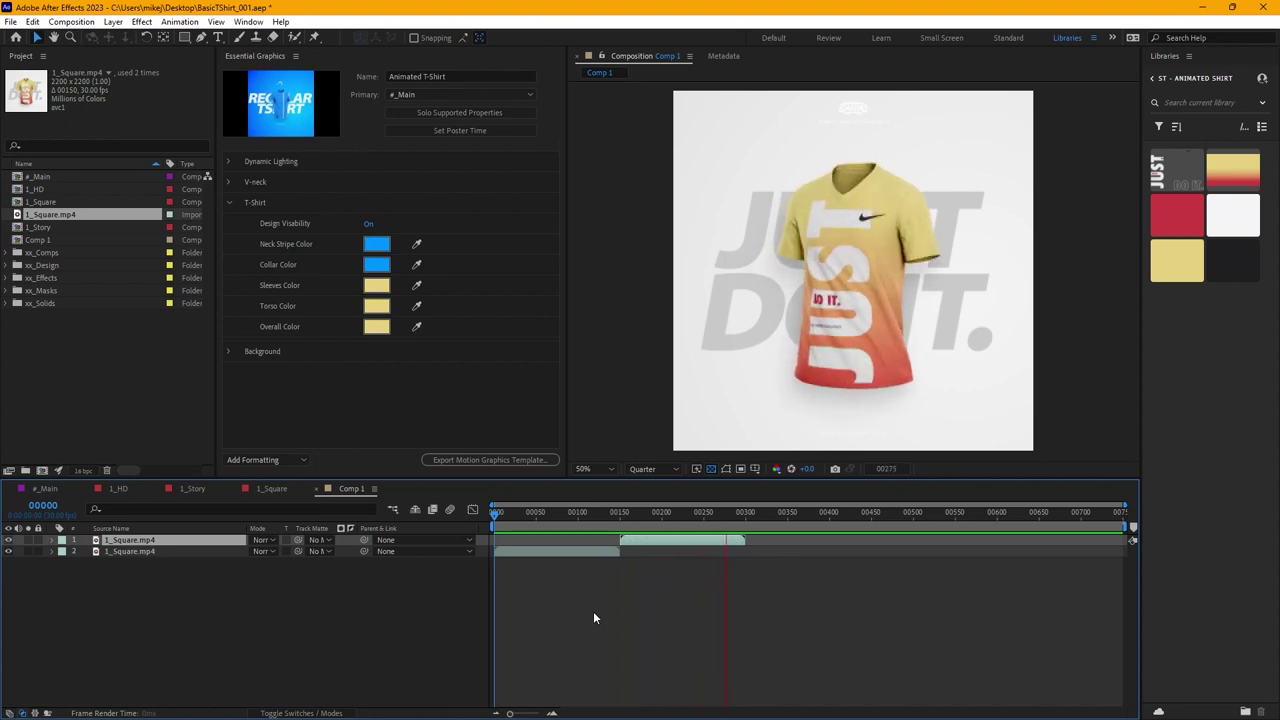
key("space")
key("ctrl+v")
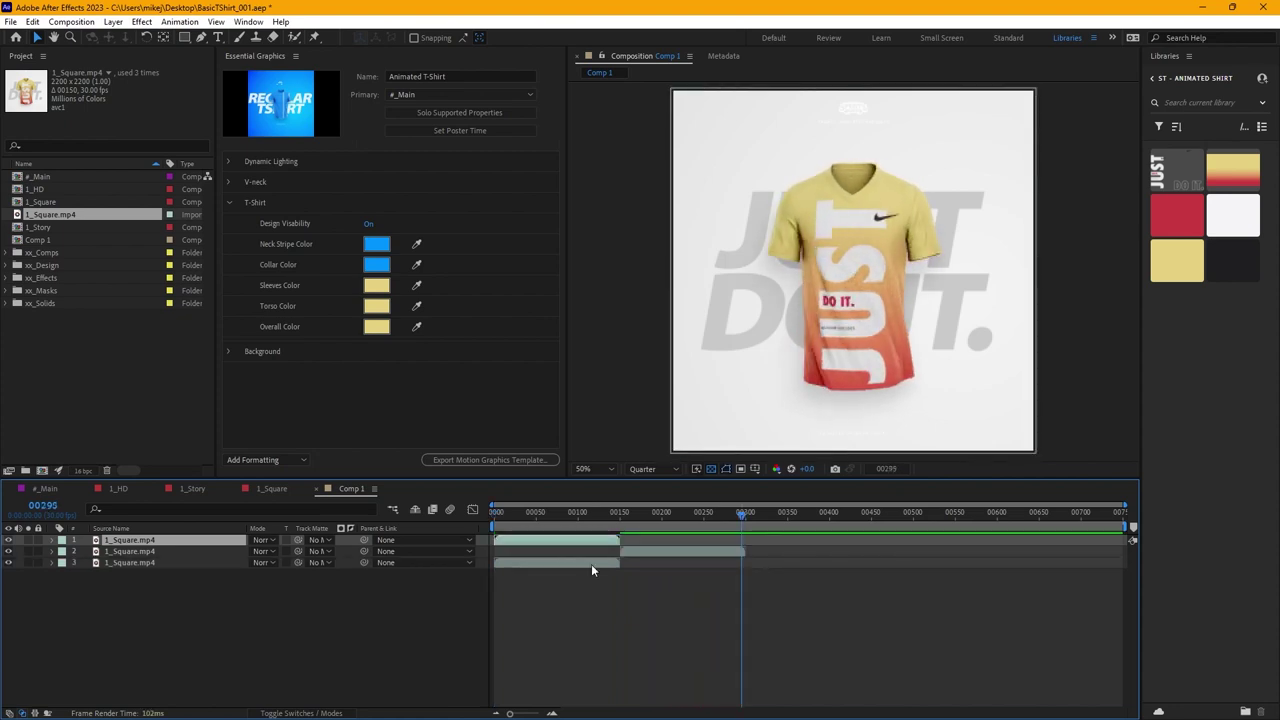
left_click_drag(597, 540, 848, 539)
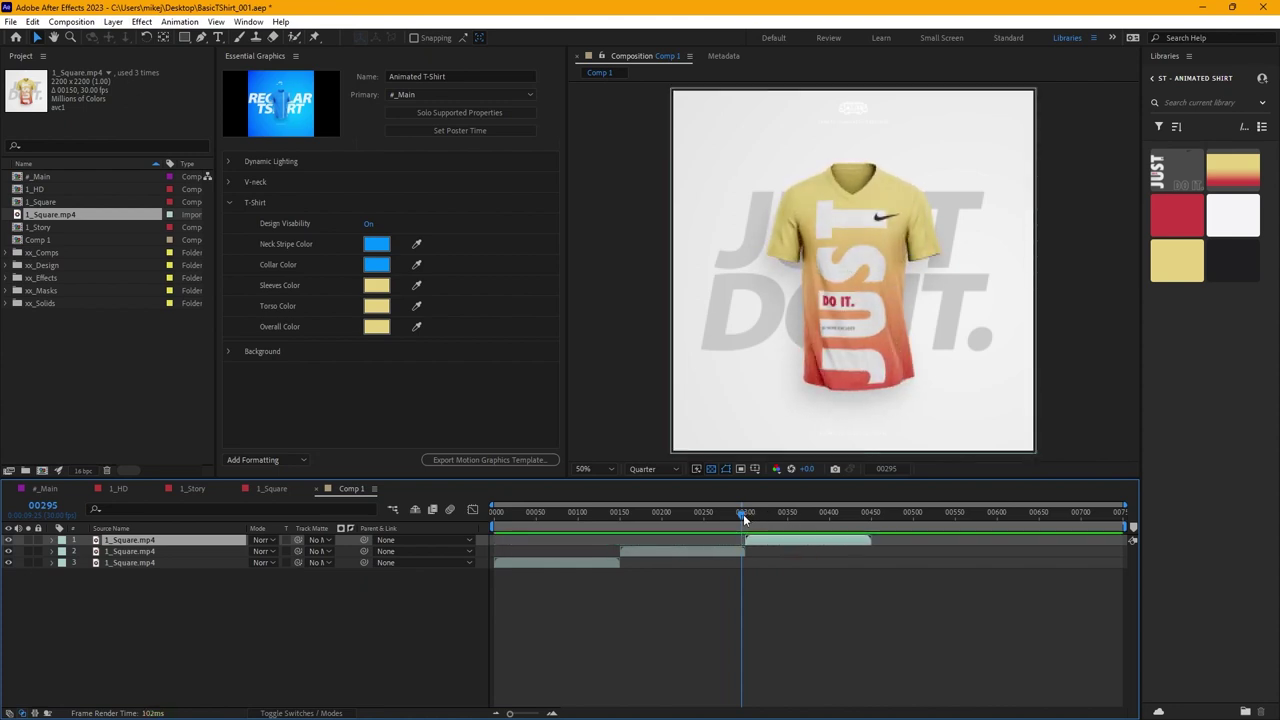
Play the three-clip sequence from the start and return the playhead to frame 0
left_click_drag(743, 514, 495, 514)
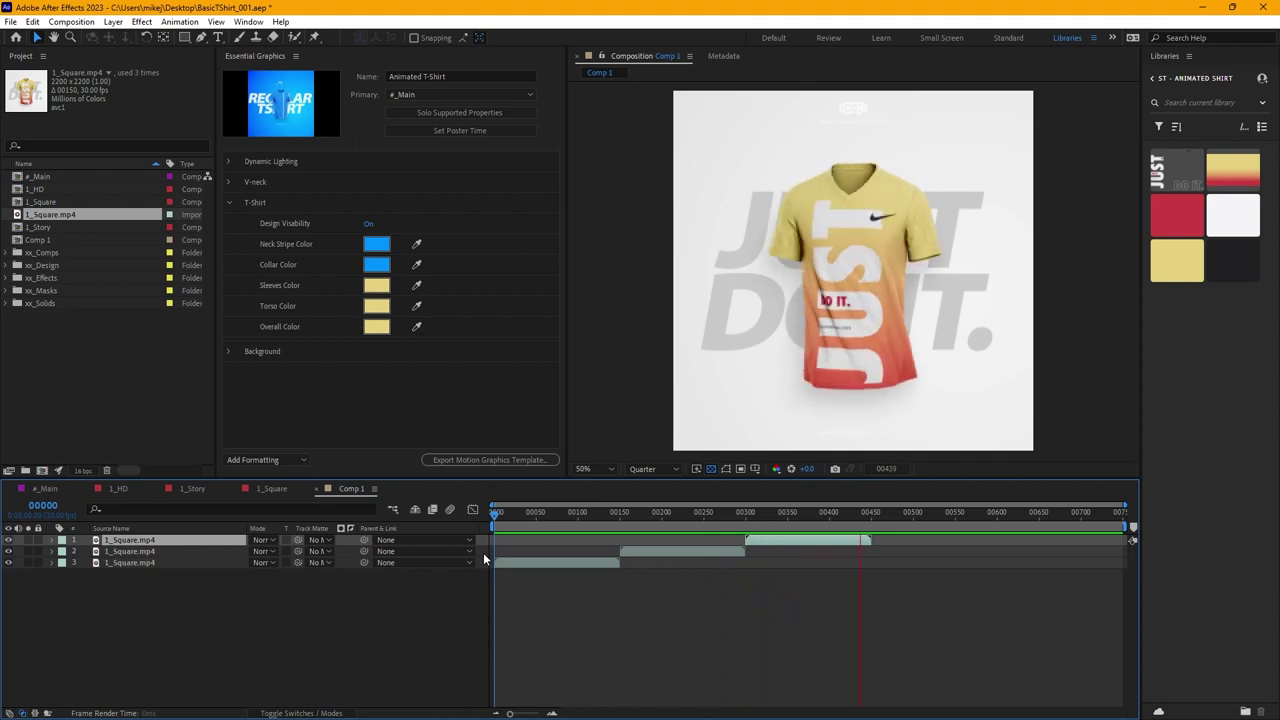
key("space")
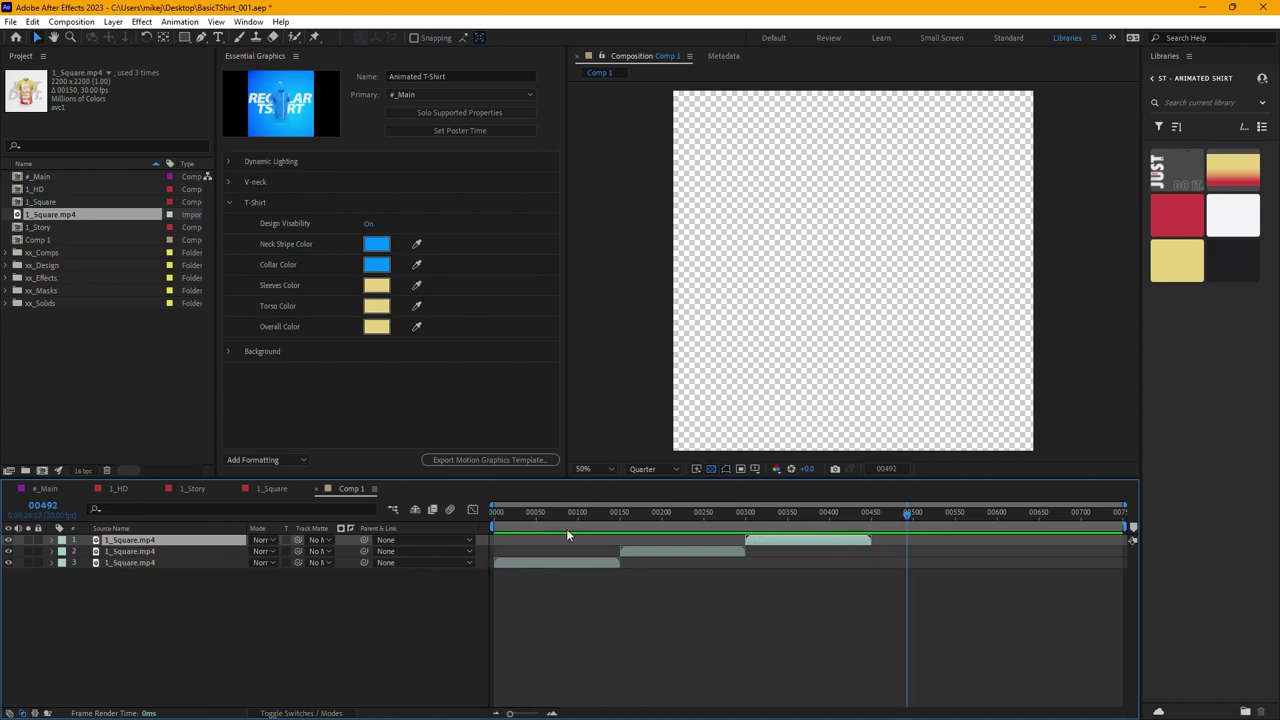
left_click_drag(908, 511, 496, 518)
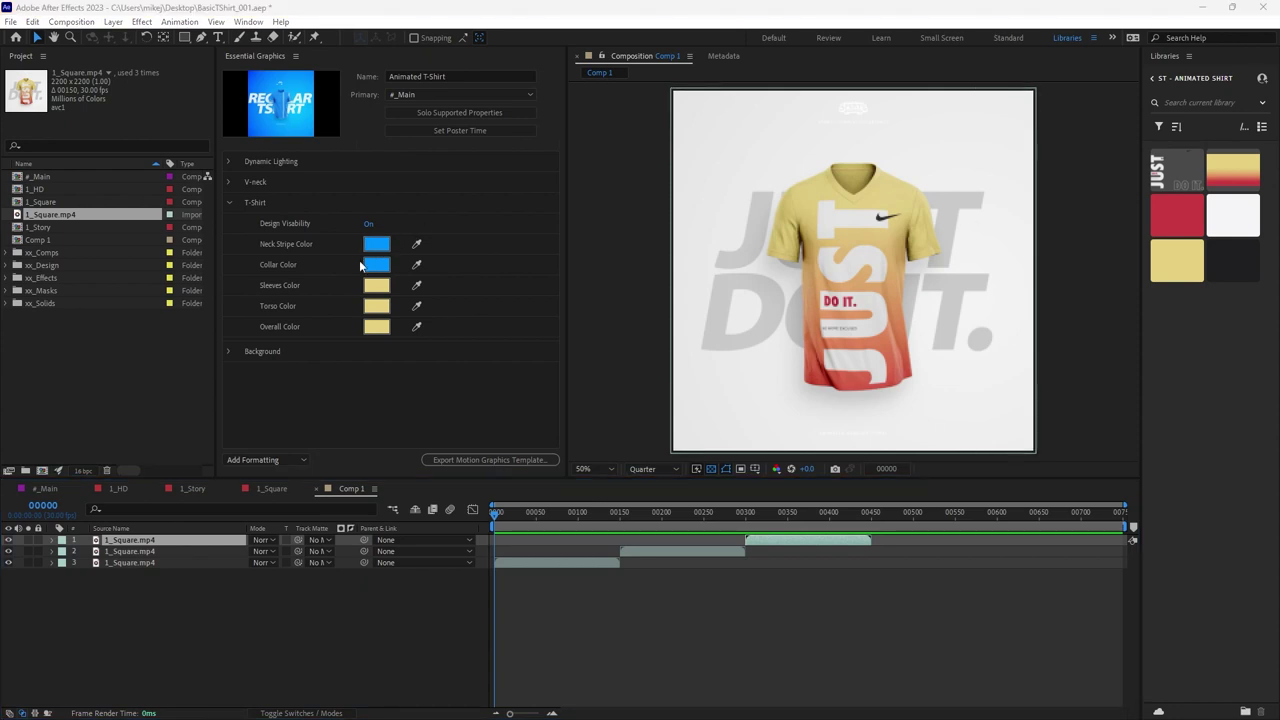
Switch to the 1_Square composition, expand the Dynamic Lighting controls and set the preview resolution to Full
left_click(228, 201)
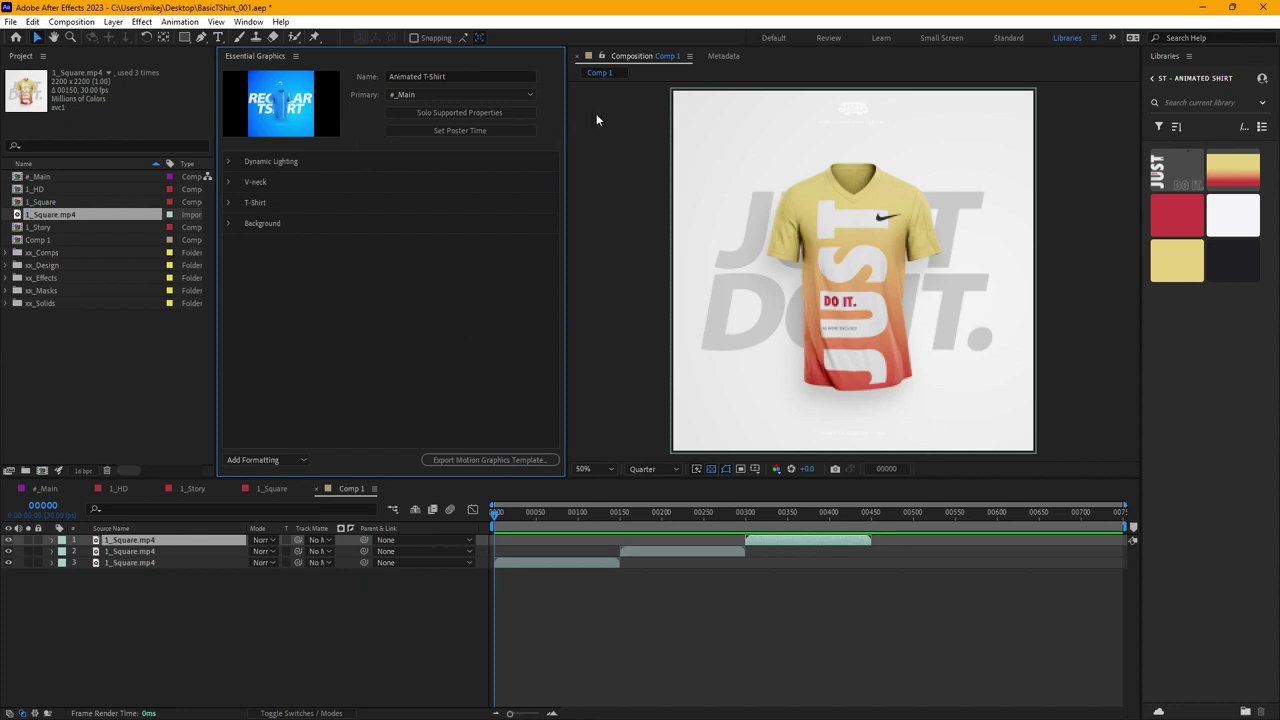
left_click(266, 489)
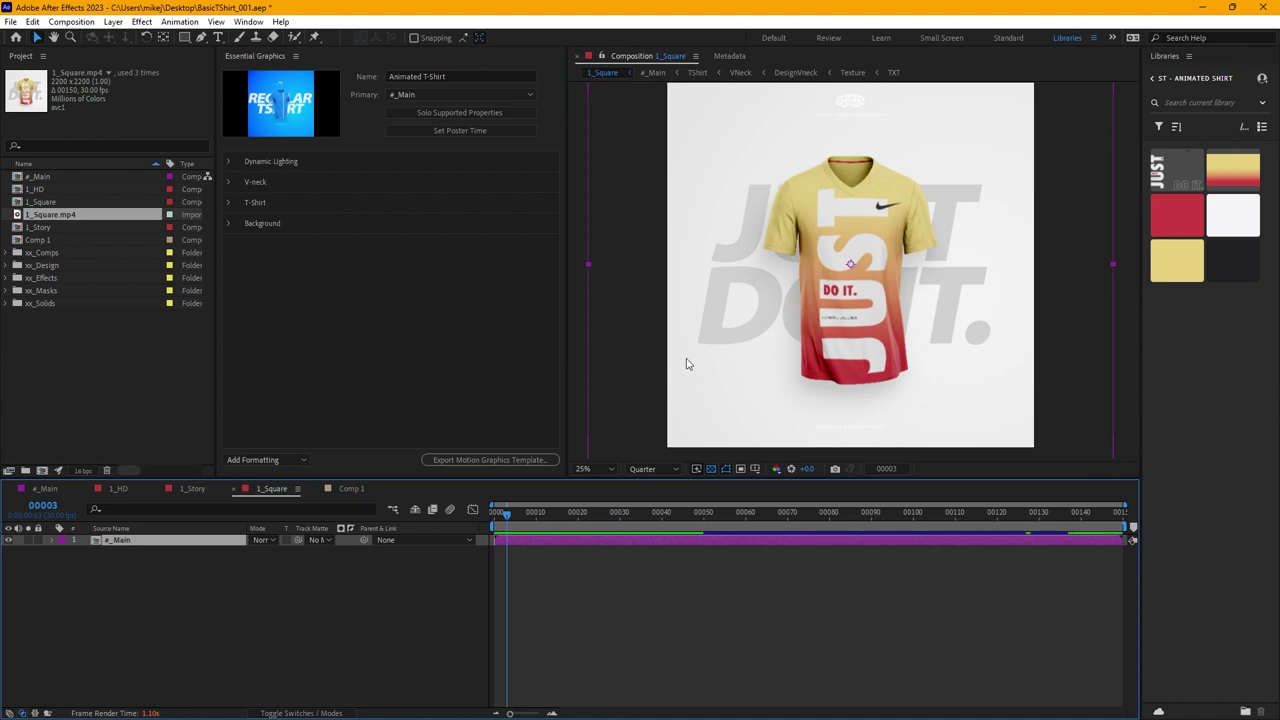
scroll(763, 297, "up", 2)
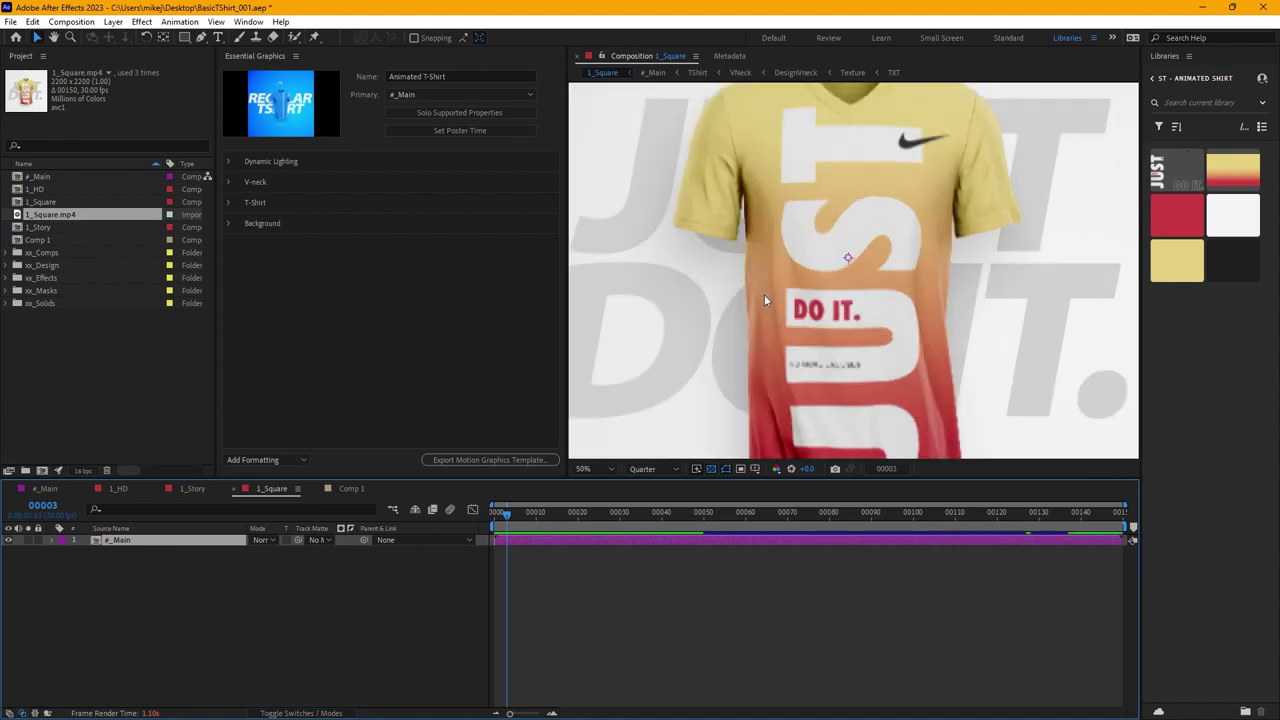
left_click_drag(783, 197, 789, 306)
left_click(228, 162)
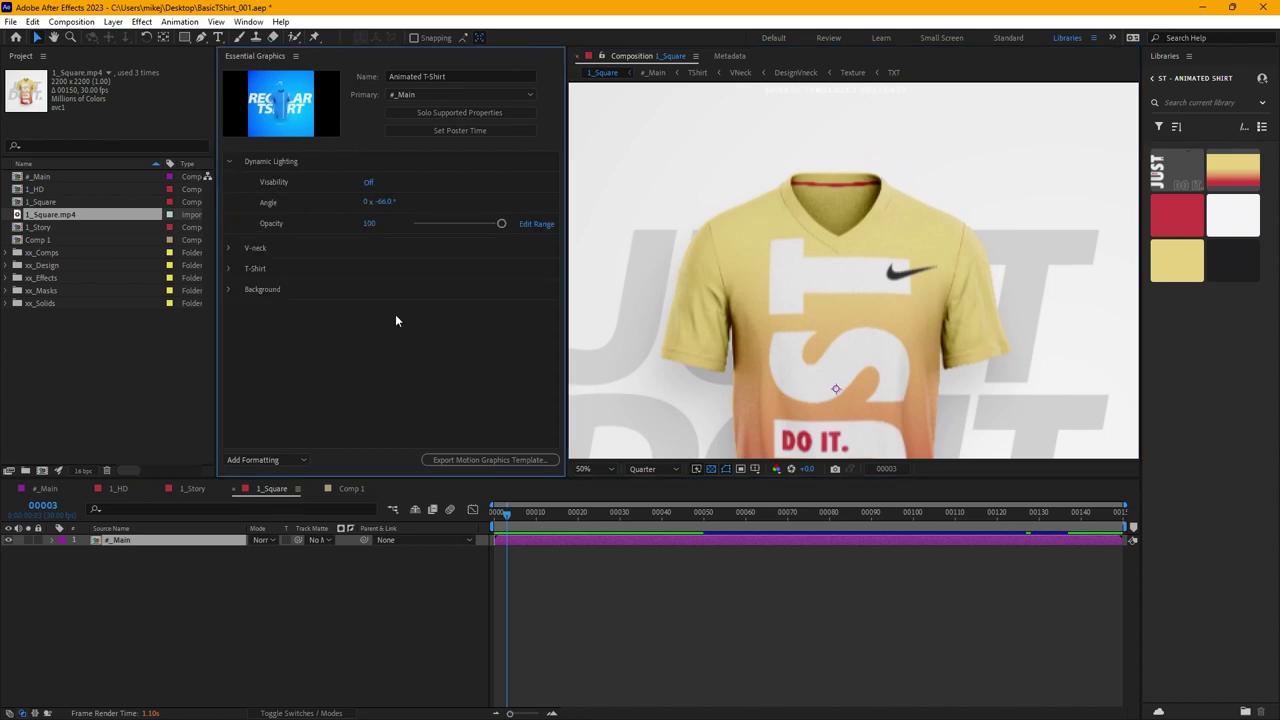
left_click(676, 469)
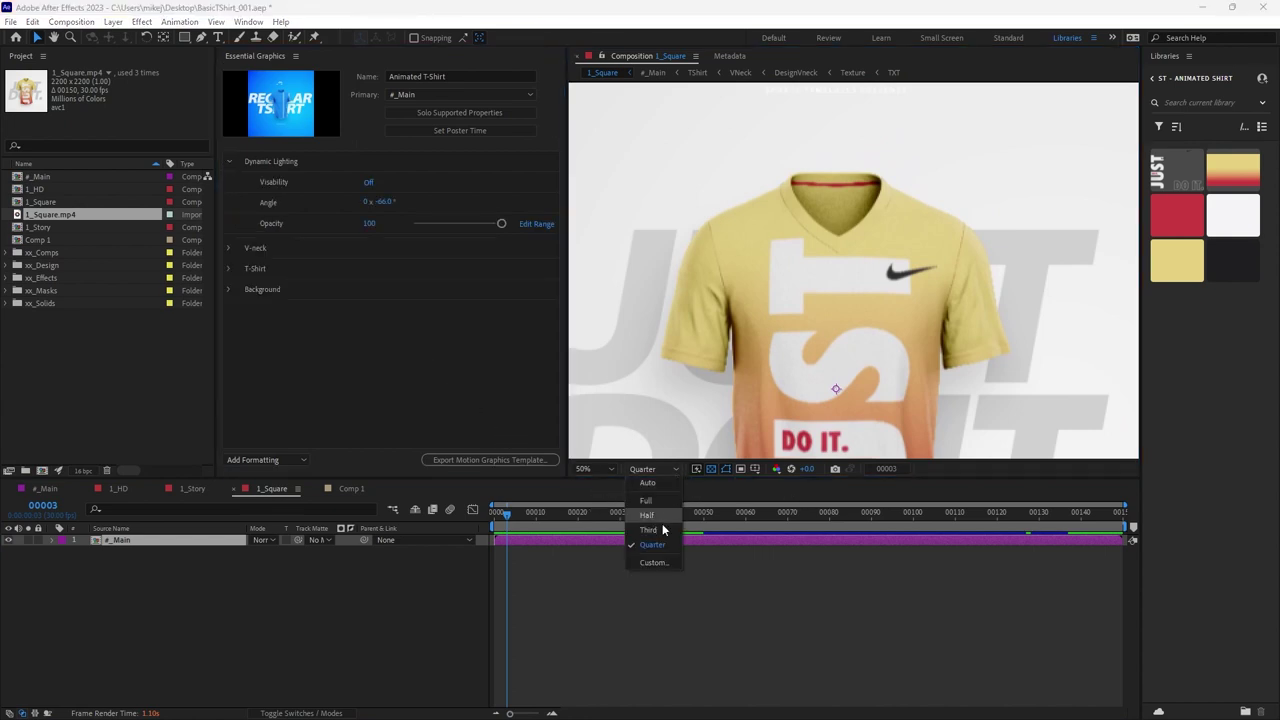
left_click(658, 498)
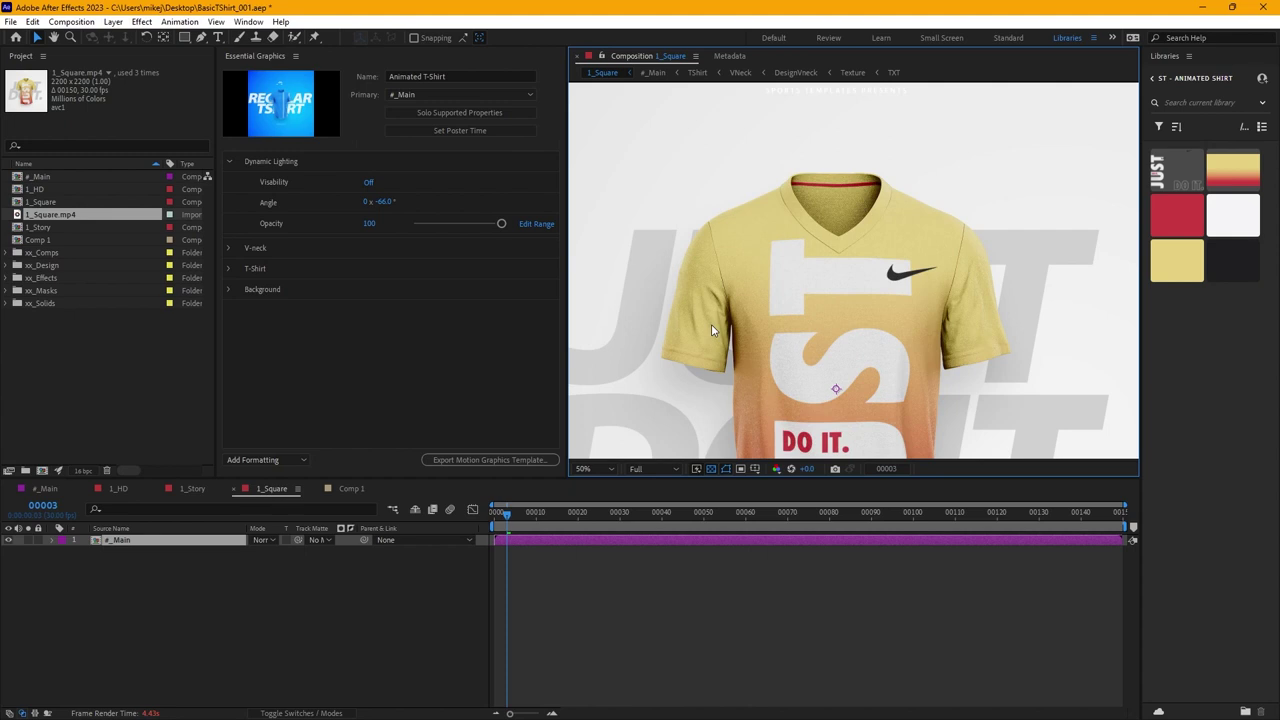
Turn on Dynamic Lighting visibility and set its angle to -99° with opacity at 100
left_click(369, 182)
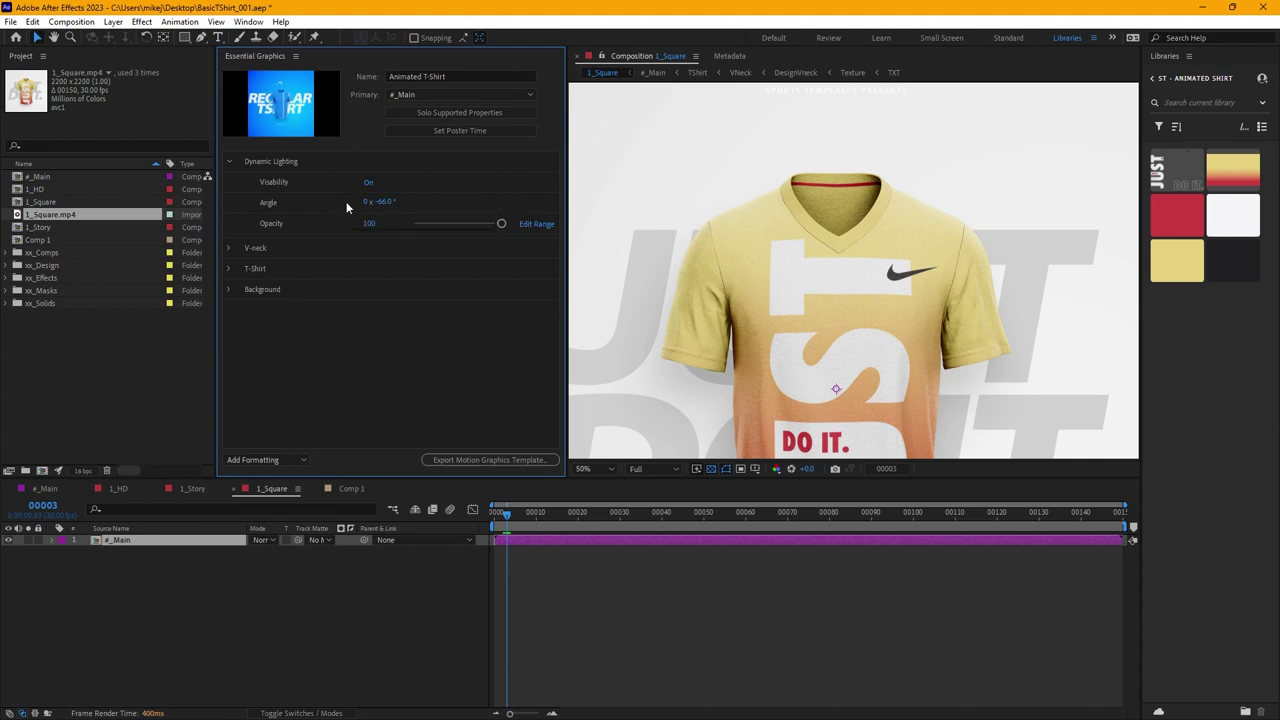
left_click_drag(380, 202, 433, 207)
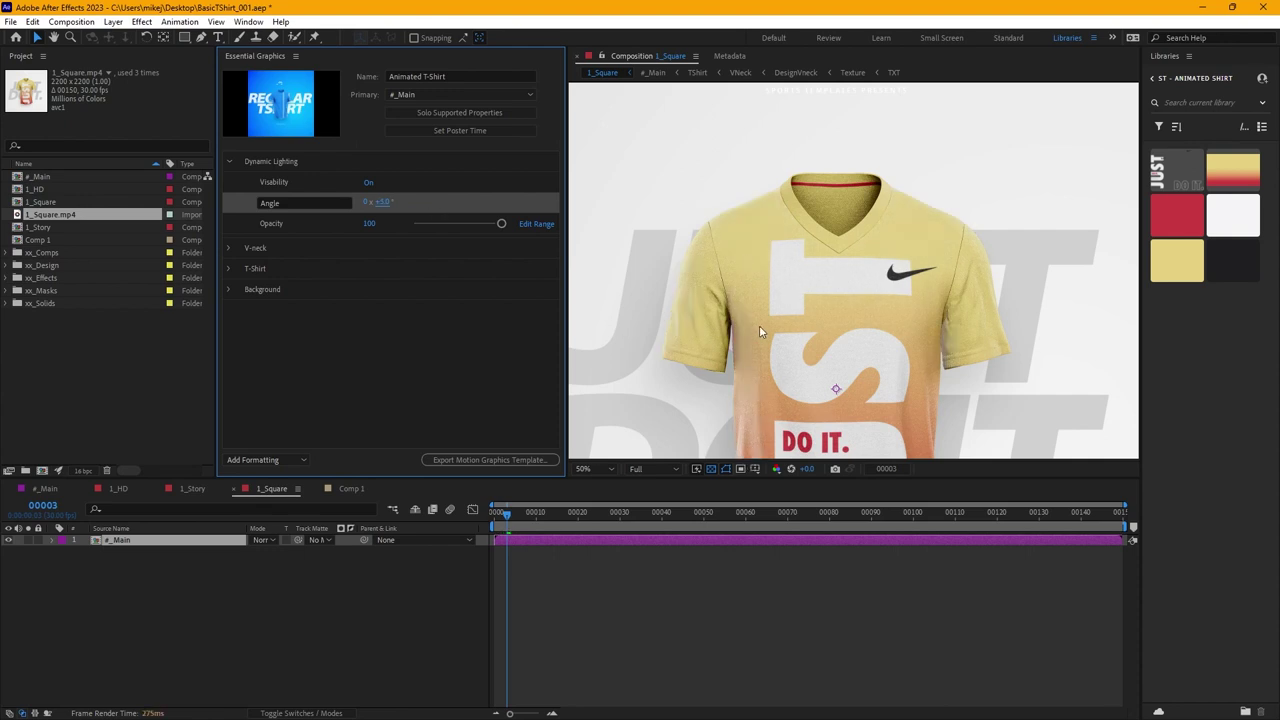
left_click_drag(388, 206, 316, 202)
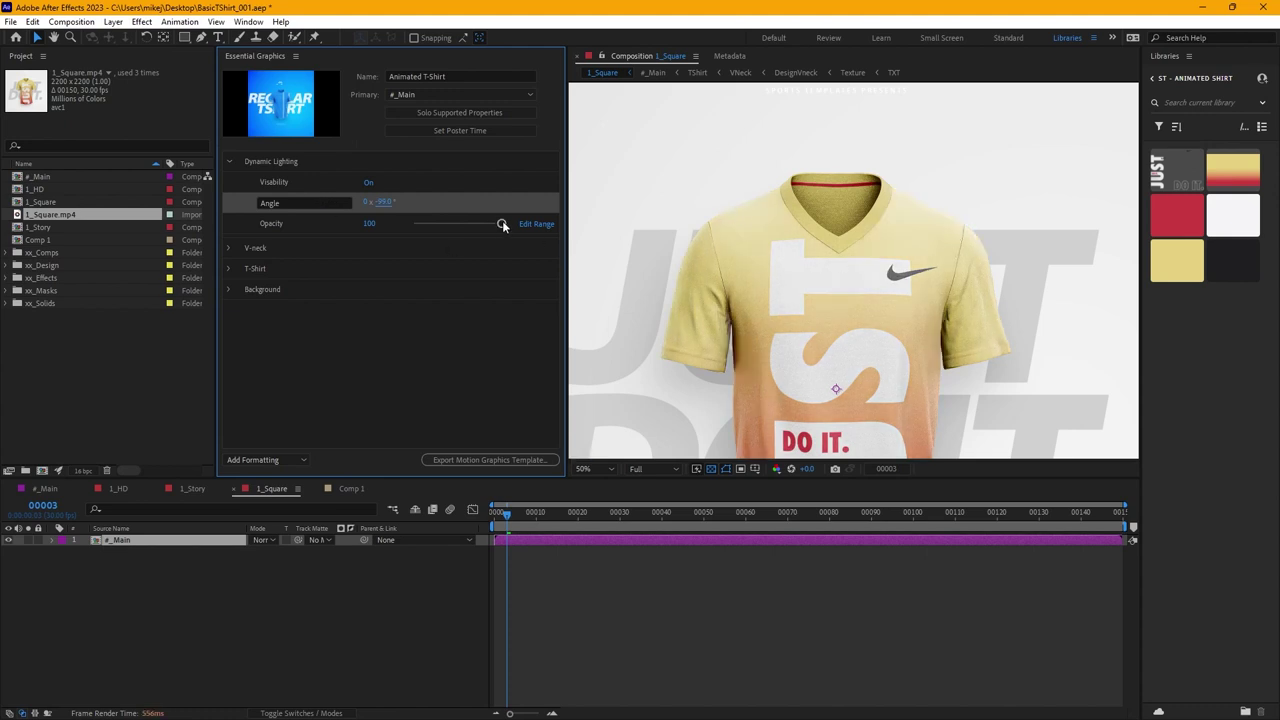
mouse_move(501, 223)
left_mouse_down()
mouse_move(448, 224)
mouse_move(520, 229)
left_mouse_up()
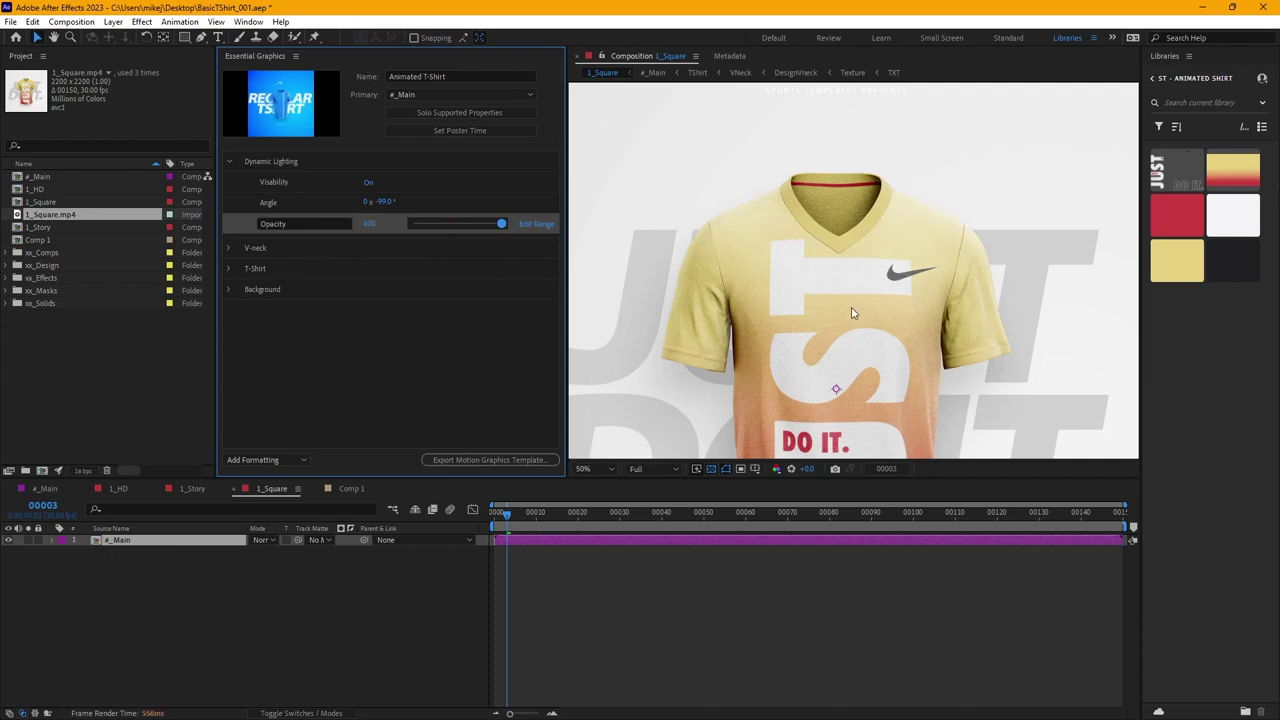
Examine the lighting on the shirt, turn Dynamic Lighting visibility off and move the playhead to frame 0
key("h")
left_click_drag(829, 346, 837, 274)
key("v")
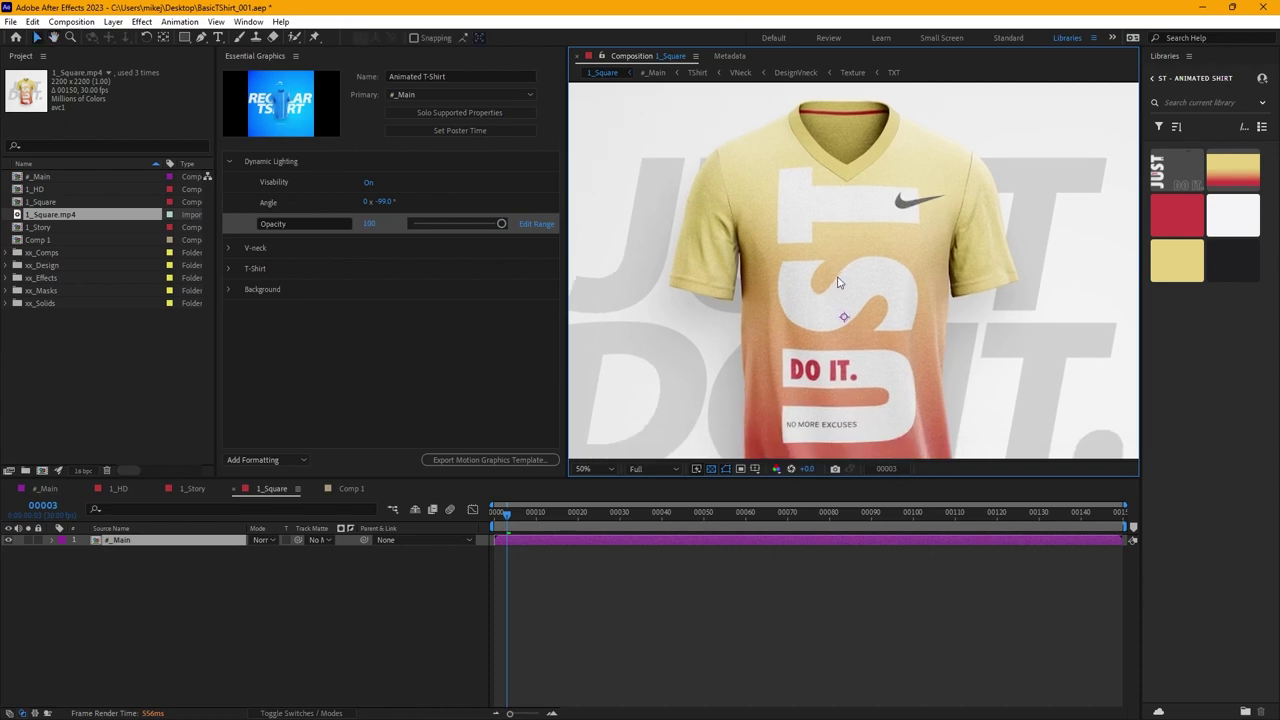
scroll(838, 283, "down", 2)
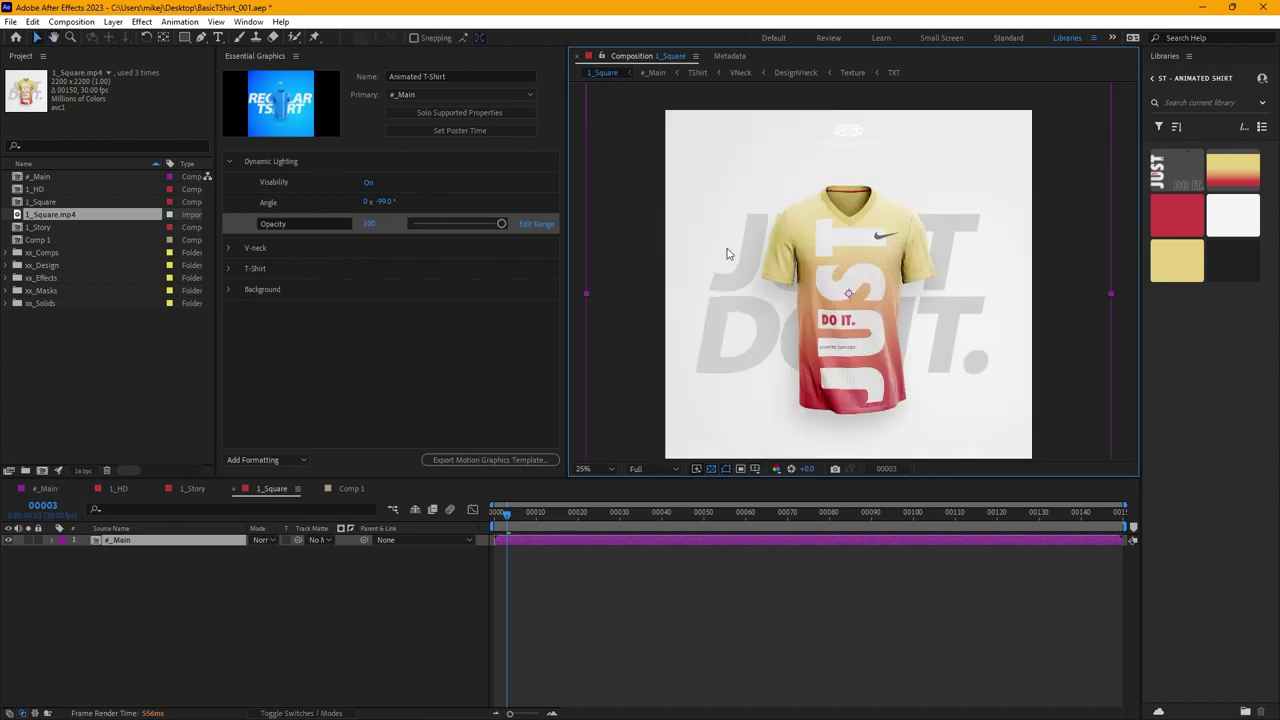
left_click(367, 183)
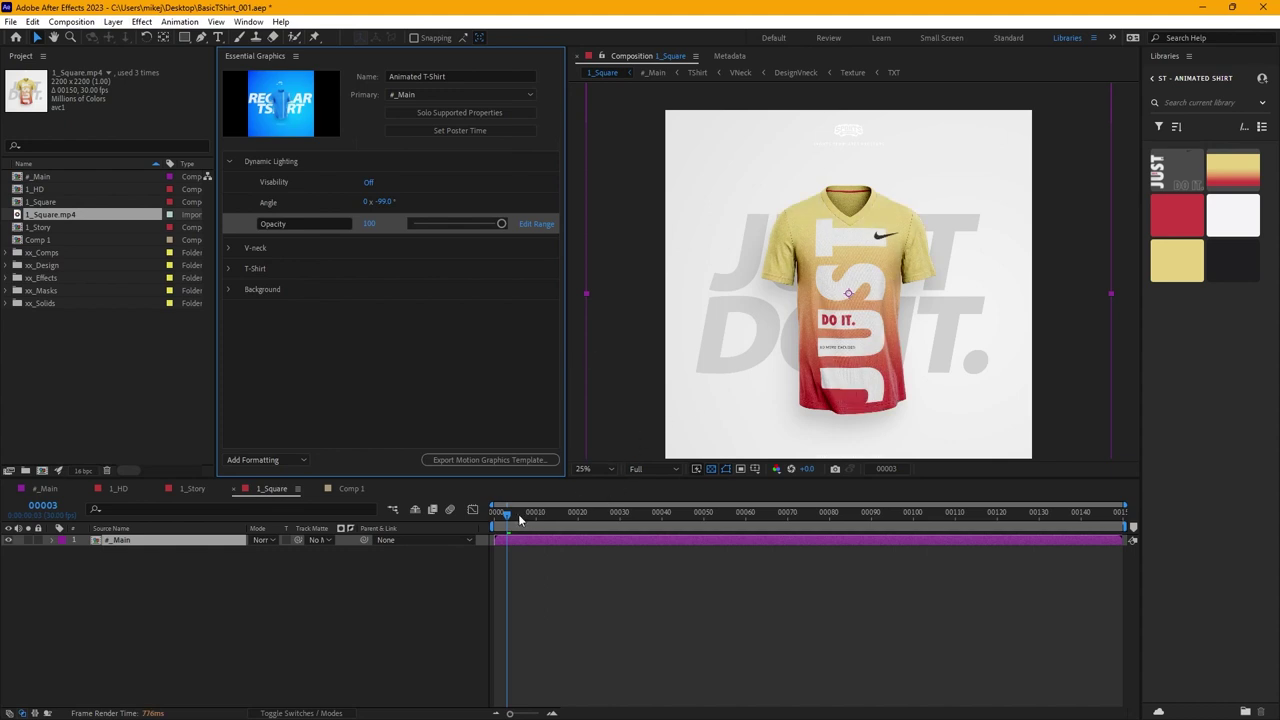
left_click_drag(507, 520, 485, 520)
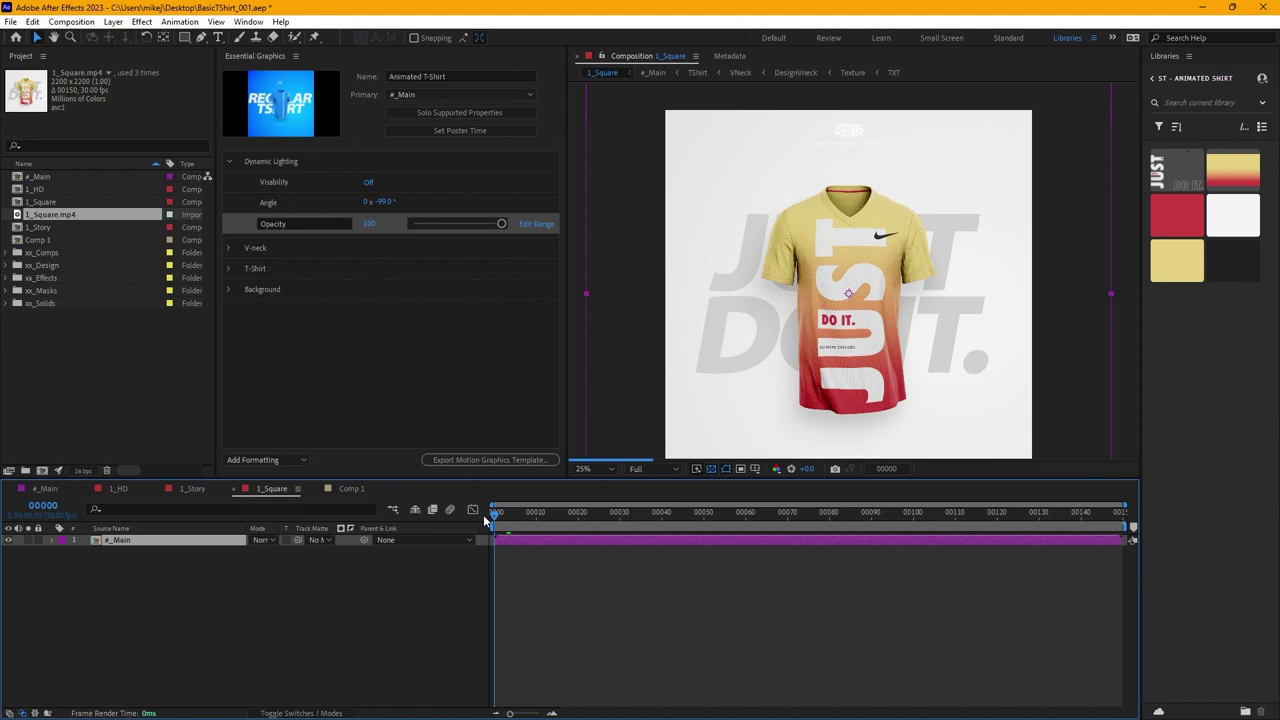